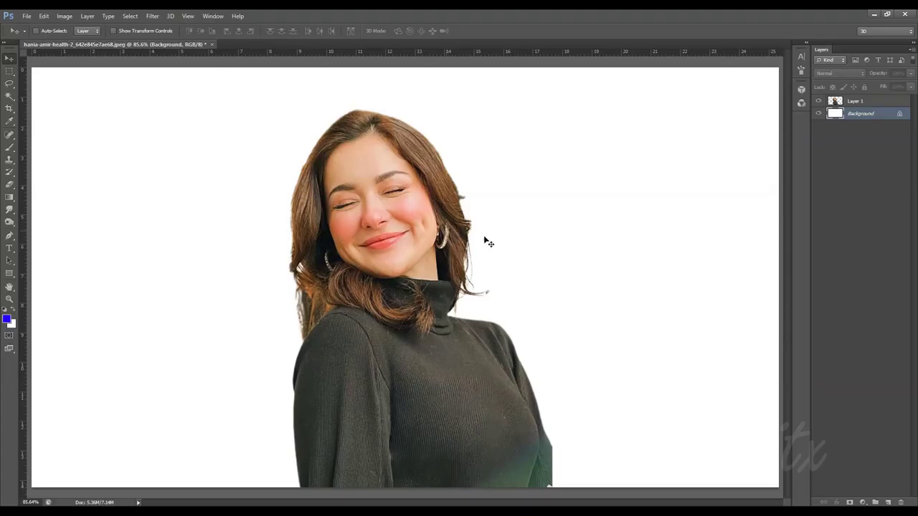
Step: Sharpen Layer 1 with Unsharp Mask at Radius 8.8 px and Threshold 0, zoomed onto the face
{"action": "left_click", "coordinate": [64, 15]}
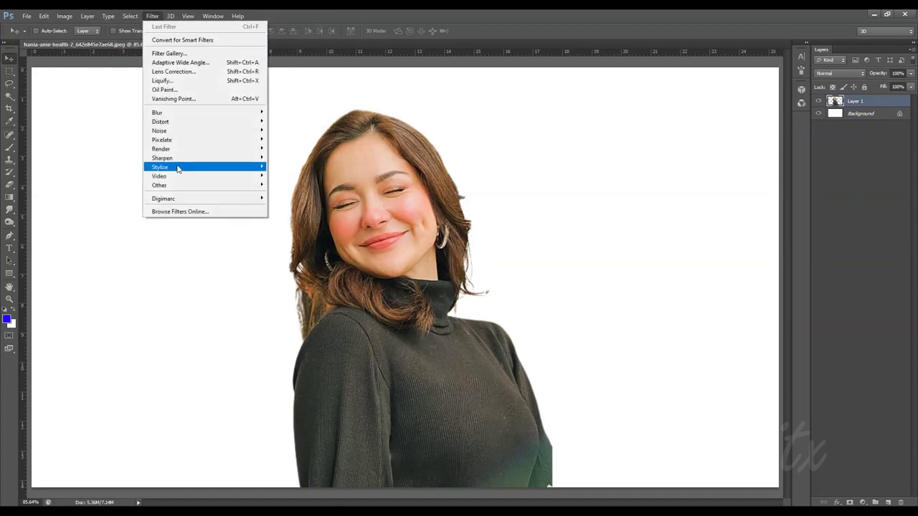
{"action": "left_click", "coordinate": [290, 196]}
{"action": "key", "text": "ctrl+plus"}
{"action": "key", "text": "ctrl+plus"}
{"action": "left_click_drag", "start_coordinate": [420, 169], "coordinate": [462, 284]}
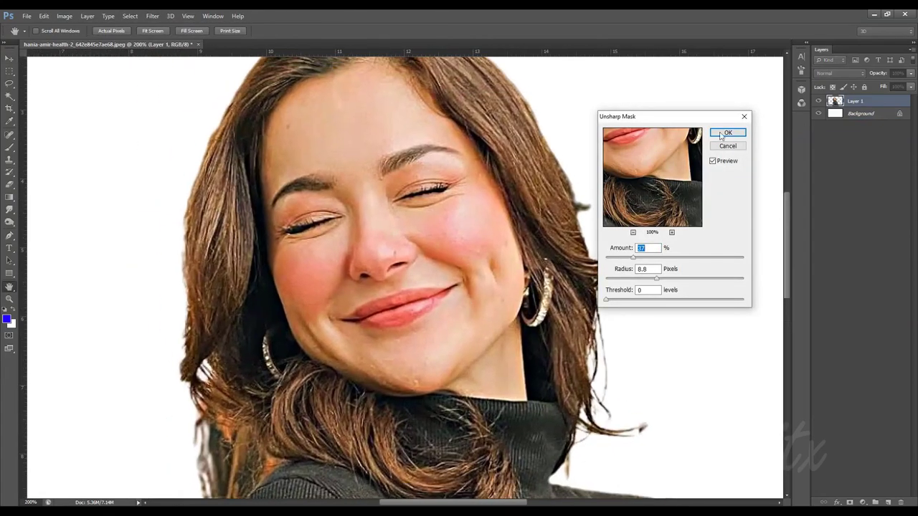
{"action": "left_click", "coordinate": [727, 133]}
{"action": "scroll", "coordinate": [459, 280], "scroll_direction": "up", "scroll_amount": 1}
{"action": "key", "text": "shift+r"}
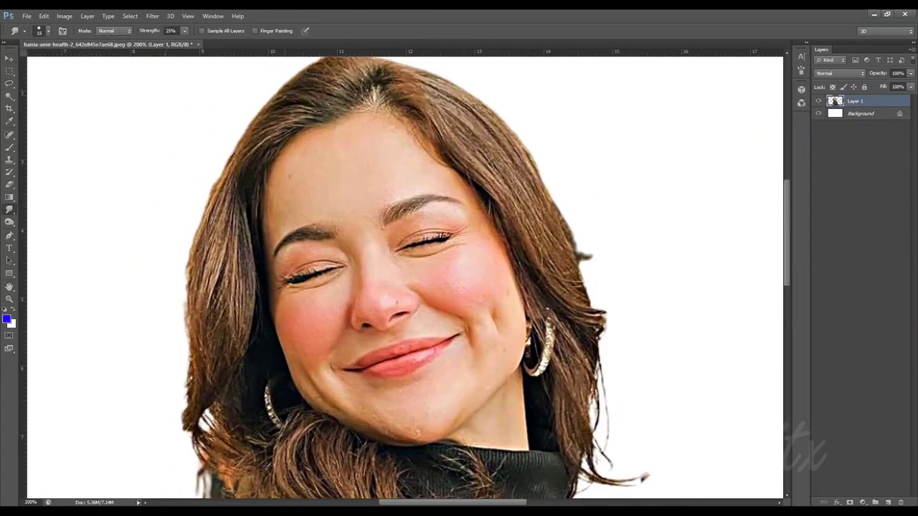
Step: Smudge the forehead and the skin around the eyes
{"action": "scroll", "coordinate": [369, 215], "scroll_direction": "up", "scroll_amount": 1}
{"action": "scroll", "coordinate": [388, 215], "scroll_direction": "left", "scroll_amount": 1}
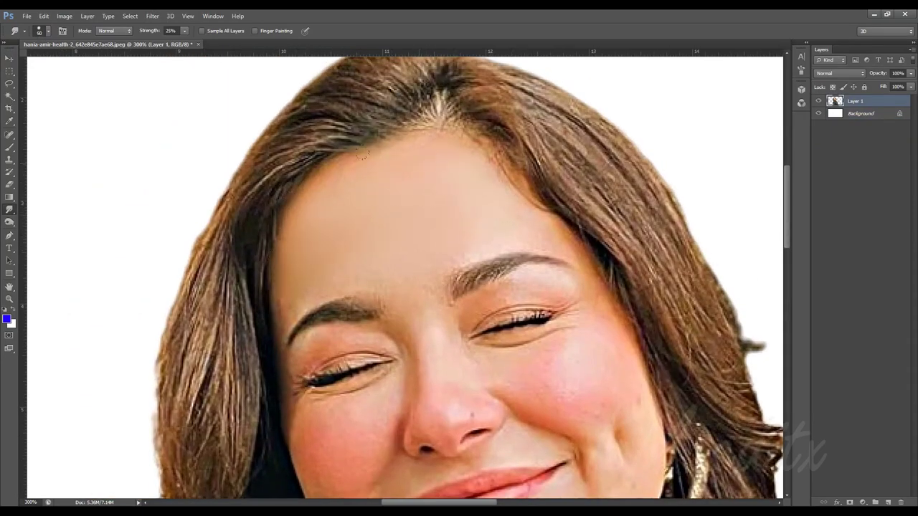
{"action": "scroll", "coordinate": [285, 267], "scroll_direction": "down", "scroll_amount": 1}
{"action": "scroll", "coordinate": [286, 267], "scroll_direction": "right", "scroll_amount": 1}
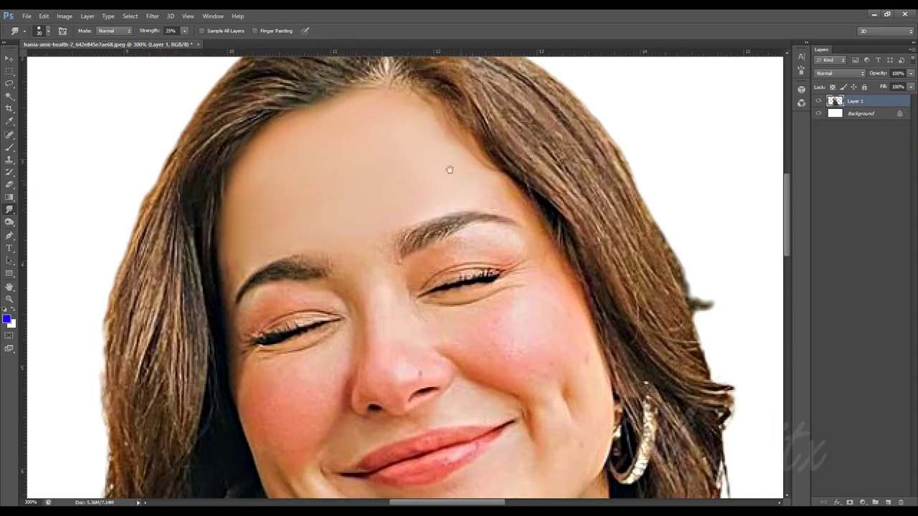
{"action": "scroll", "coordinate": [449, 168], "scroll_direction": "up", "scroll_amount": 1}
{"action": "scroll", "coordinate": [338, 217], "scroll_direction": "up", "scroll_amount": 1}
{"action": "scroll", "coordinate": [375, 166], "scroll_direction": "down", "scroll_amount": 1}
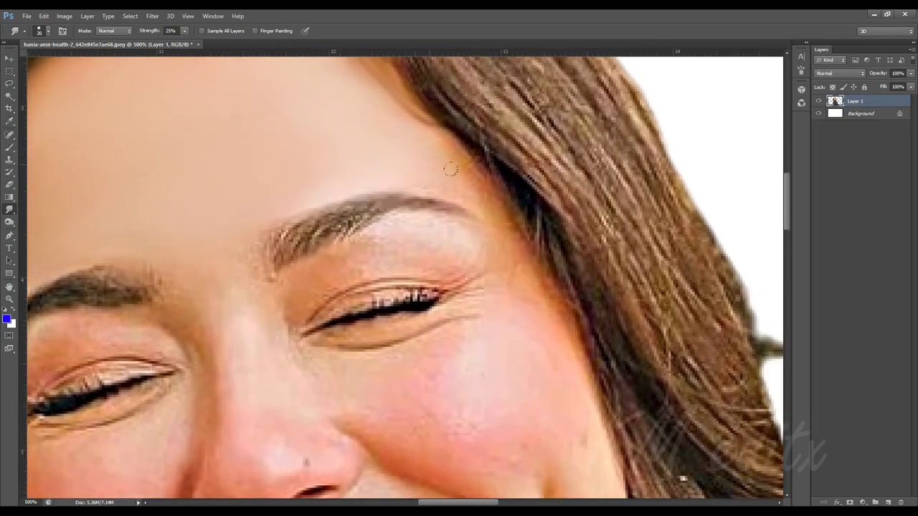
{"action": "scroll", "coordinate": [293, 92], "scroll_direction": "left", "scroll_amount": 2}
{"action": "scroll", "coordinate": [293, 92], "scroll_direction": "down", "scroll_amount": 1}
{"action": "scroll", "coordinate": [348, 95], "scroll_direction": "down", "scroll_amount": 1}
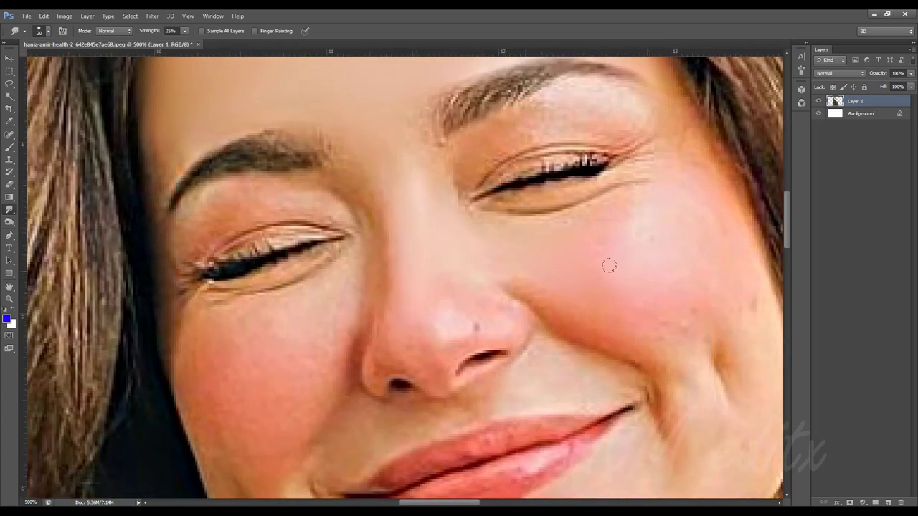
Step: Smudge the right upper cheek into soft painted skin
{"action": "left_click_drag", "start_coordinate": [683, 282], "coordinate": [477, 297]}
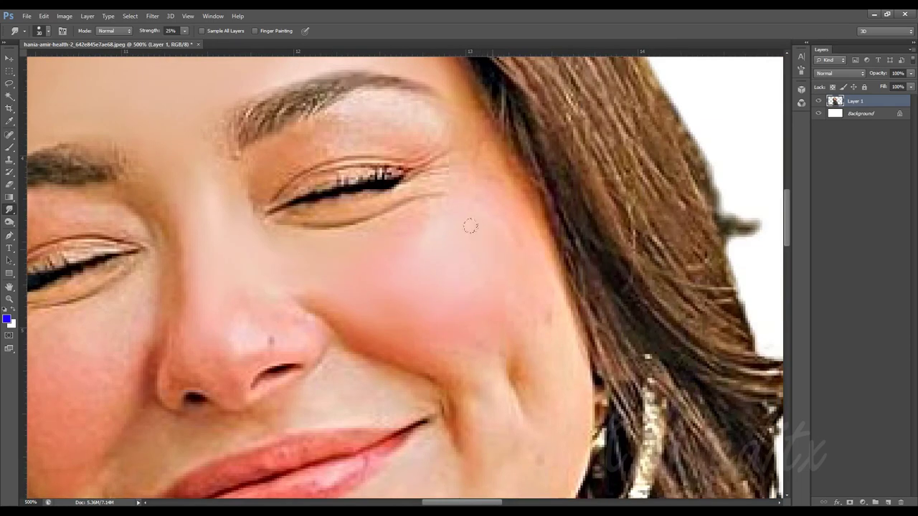
{"action": "scroll", "coordinate": [502, 244], "scroll_direction": "down", "scroll_amount": 1}
{"action": "scroll", "coordinate": [516, 253], "scroll_direction": "down", "scroll_amount": 1}
{"action": "scroll", "coordinate": [452, 194], "scroll_direction": "down", "scroll_amount": 2}
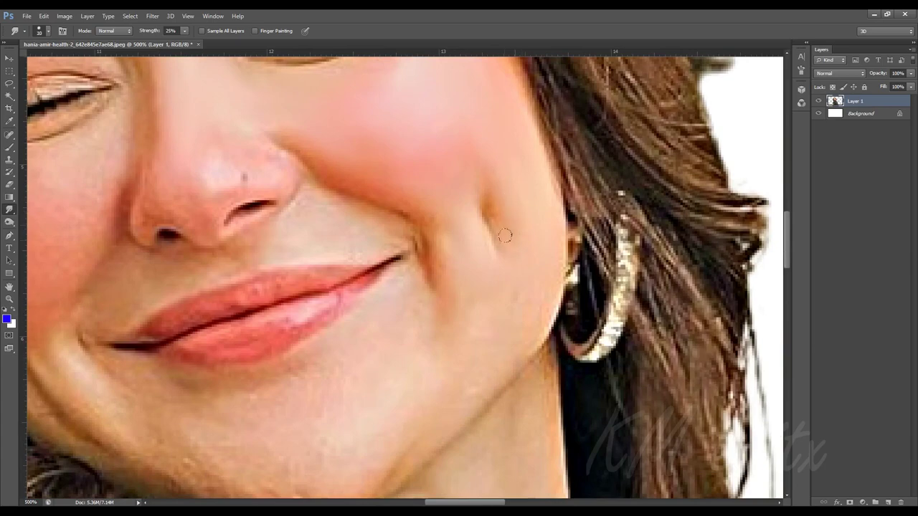
{"action": "scroll", "coordinate": [488, 223], "scroll_direction": "up", "scroll_amount": 1}
{"action": "scroll", "coordinate": [445, 191], "scroll_direction": "up", "scroll_amount": 1}
{"action": "scroll", "coordinate": [502, 322], "scroll_direction": "up", "scroll_amount": 4}
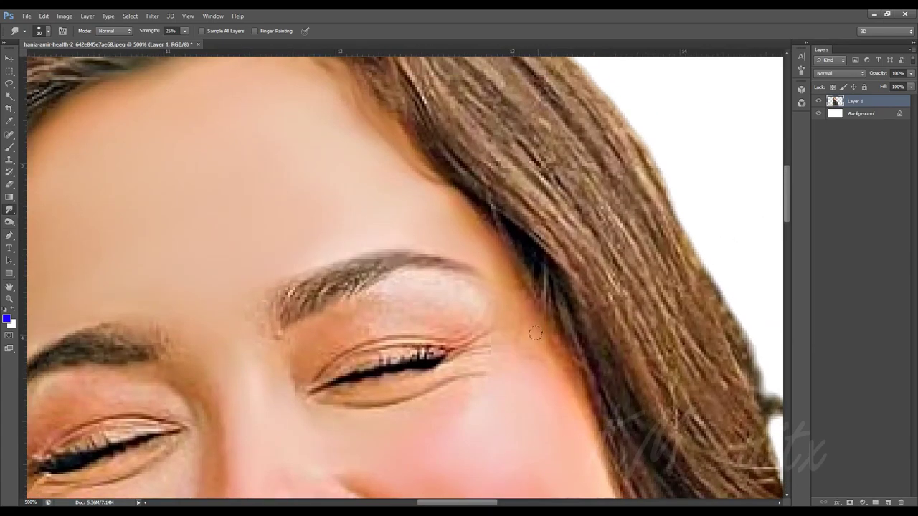
{"action": "scroll", "coordinate": [536, 334], "scroll_direction": "left", "scroll_amount": 4}
{"action": "scroll", "coordinate": [574, 373], "scroll_direction": "down", "scroll_amount": 2}
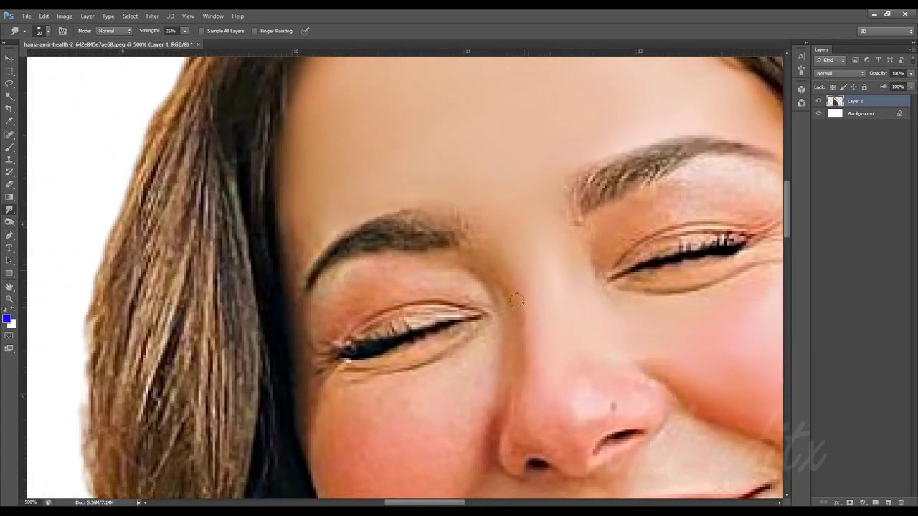
{"action": "scroll", "coordinate": [531, 309], "scroll_direction": "down", "scroll_amount": 2}
{"action": "scroll", "coordinate": [474, 303], "scroll_direction": "right", "scroll_amount": 2}
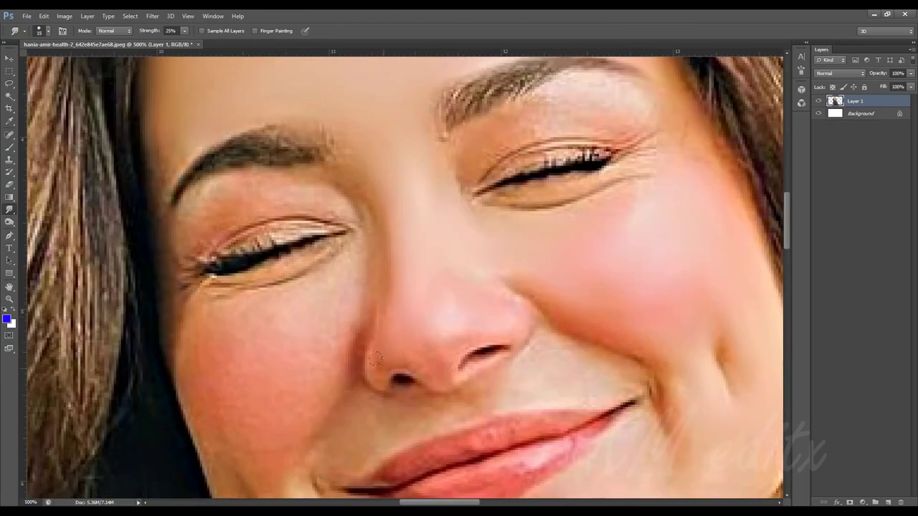
Step: Set the Smudge strength to 27% and fine-tune the brush size
{"action": "key", "text": "bracketleft"}
{"action": "key", "text": "bracketleft"}
{"action": "left_click", "coordinate": [184, 31]}
{"action": "left_click_drag", "start_coordinate": [187, 44], "coordinate": [185, 44]}
{"action": "key", "text": "bracketright"}
{"action": "key", "text": "bracketright"}
{"action": "key", "text": "bracketright"}
Step: Frame the nose, cheek and mouth with a slightly smaller smudge brush
{"action": "left_click_drag", "start_coordinate": [517, 334], "coordinate": [538, 246]}
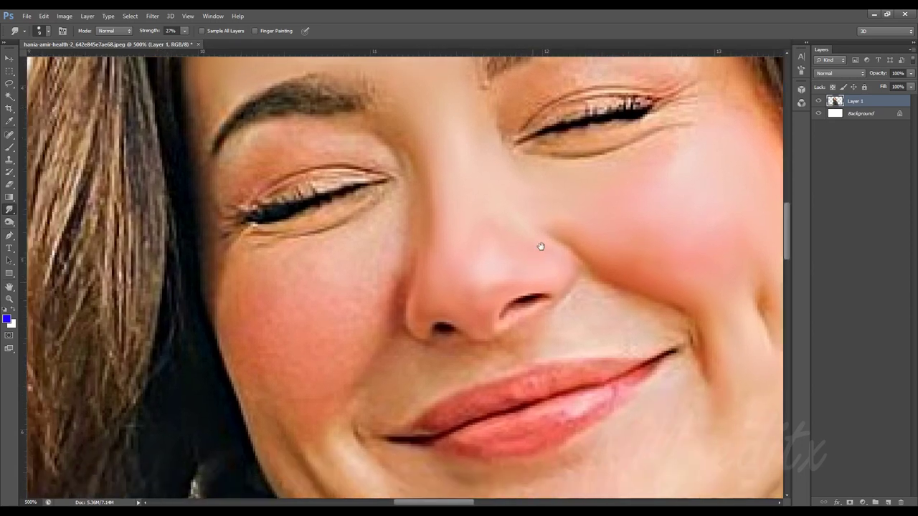
{"action": "key", "text": "bracketleft"}
{"action": "left_click_drag", "start_coordinate": [437, 262], "coordinate": [540, 249]}
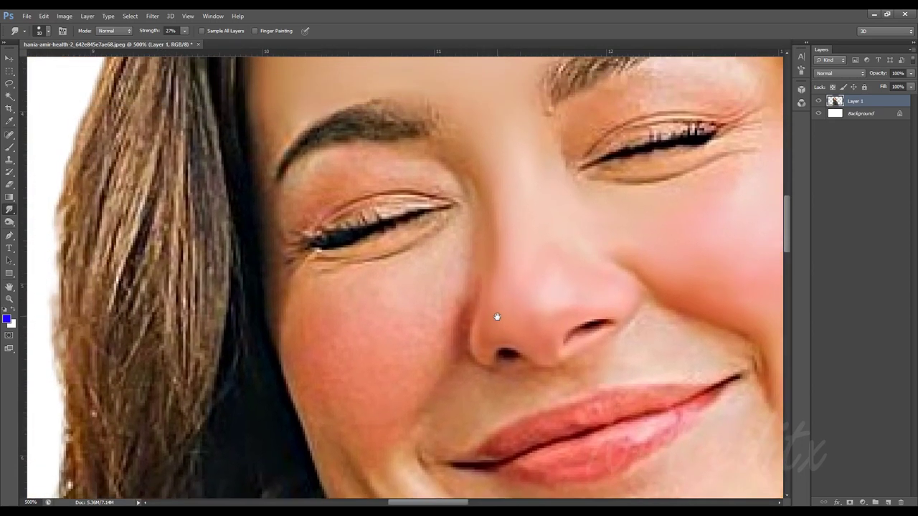
{"action": "left_click_drag", "start_coordinate": [477, 193], "coordinate": [469, 159]}
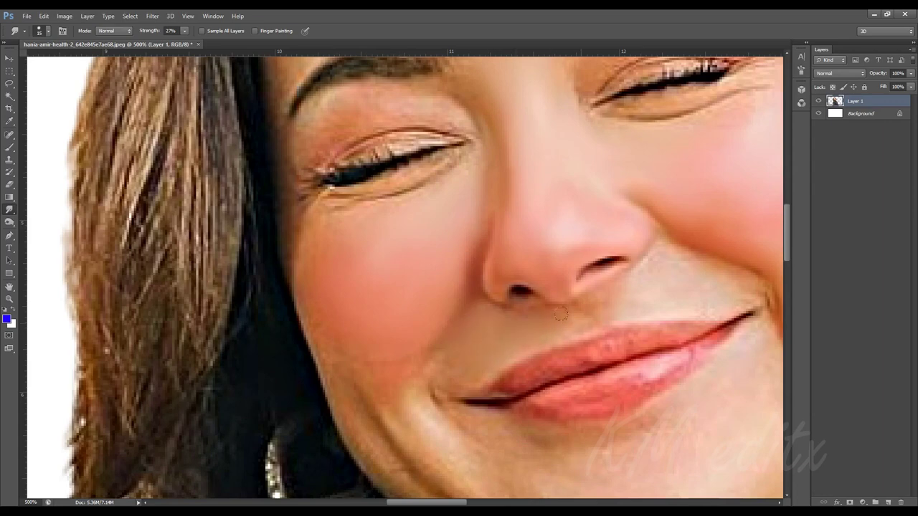
Step: Smudge the skin around the nose and mouth
{"action": "scroll", "coordinate": [566, 318], "scroll_direction": "right", "scroll_amount": 3}
{"action": "scroll", "coordinate": [565, 318], "scroll_direction": "up", "scroll_amount": 1}
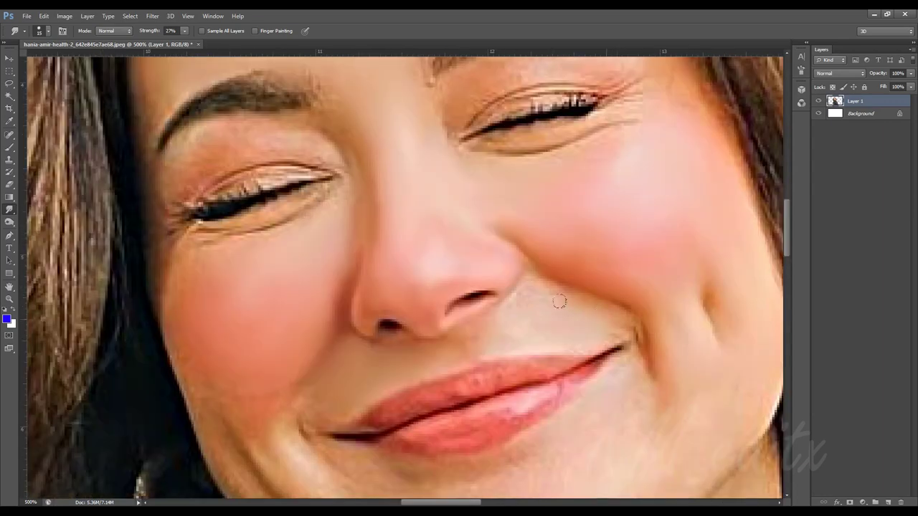
{"action": "scroll", "coordinate": [530, 286], "scroll_direction": "down", "scroll_amount": 1}
{"action": "scroll", "coordinate": [529, 285], "scroll_direction": "left", "scroll_amount": 1}
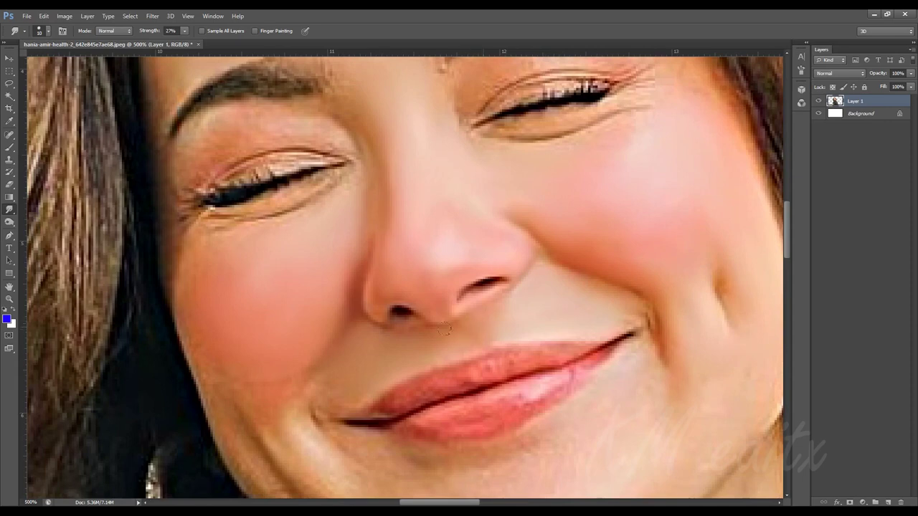
{"action": "scroll", "coordinate": [525, 330], "scroll_direction": "left", "scroll_amount": 3}
{"action": "scroll", "coordinate": [525, 330], "scroll_direction": "down", "scroll_amount": 1}
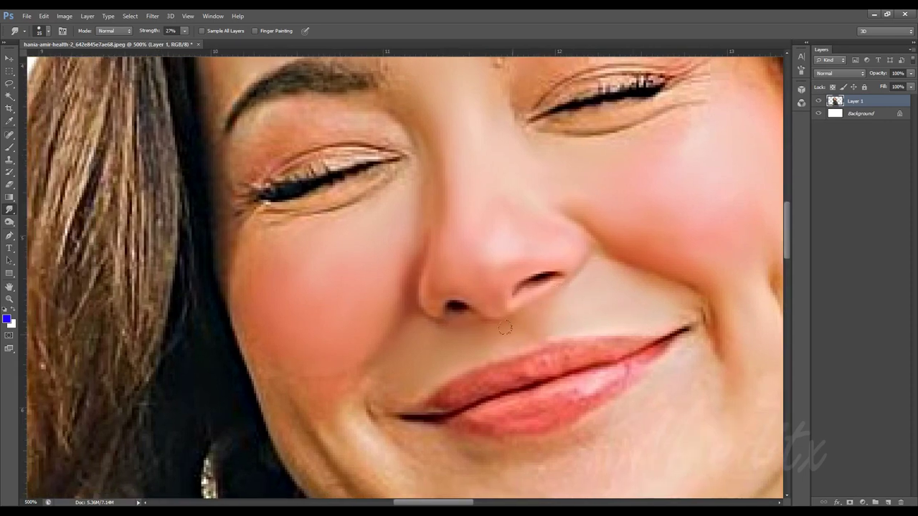
{"action": "scroll", "coordinate": [505, 328], "scroll_direction": "left", "scroll_amount": 5}
{"action": "scroll", "coordinate": [505, 328], "scroll_direction": "down", "scroll_amount": 3}
Step: Smudge the lower cheeks, switching the brush between sizes 15 and 20
{"action": "key", "text": "bracketleft"}
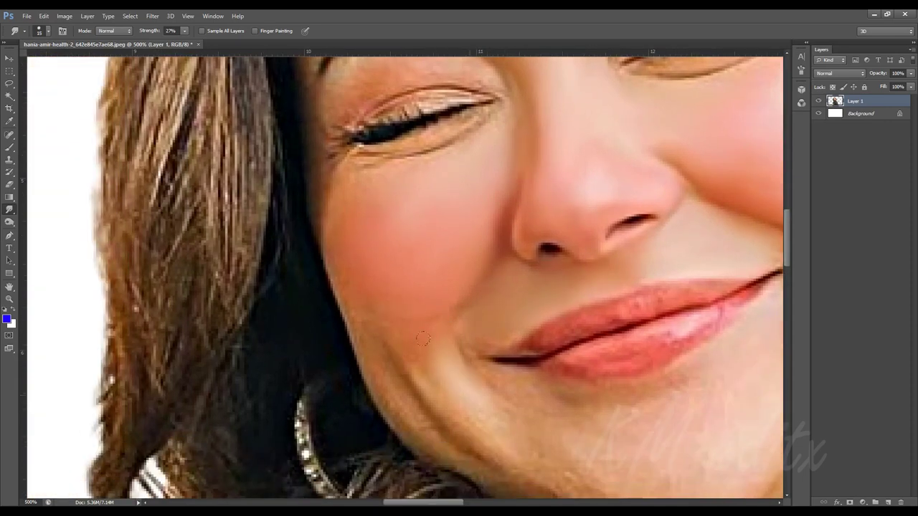
{"action": "scroll", "coordinate": [412, 359], "scroll_direction": "up", "scroll_amount": 4}
{"action": "scroll", "coordinate": [412, 359], "scroll_direction": "left", "scroll_amount": 2}
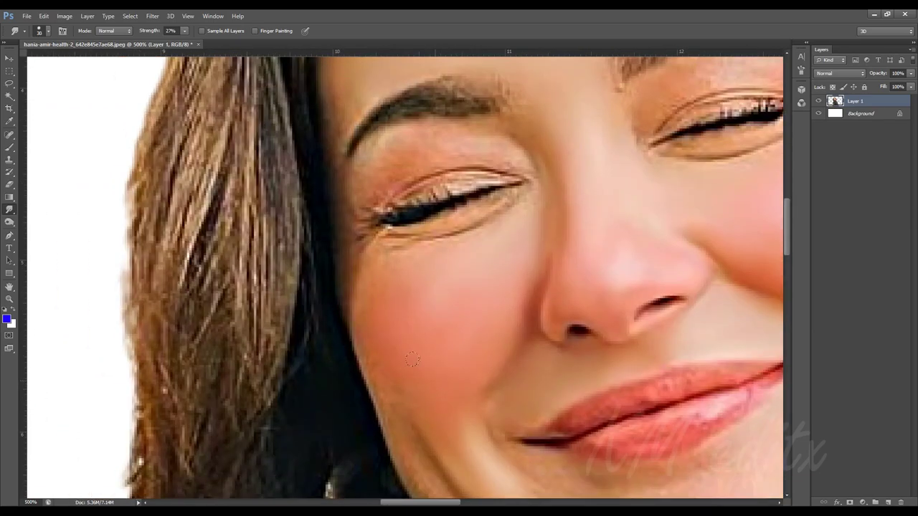
{"action": "scroll", "coordinate": [373, 309], "scroll_direction": "down", "scroll_amount": 5}
{"action": "scroll", "coordinate": [373, 309], "scroll_direction": "right", "scroll_amount": 1}
{"action": "key", "text": "bracketright"}
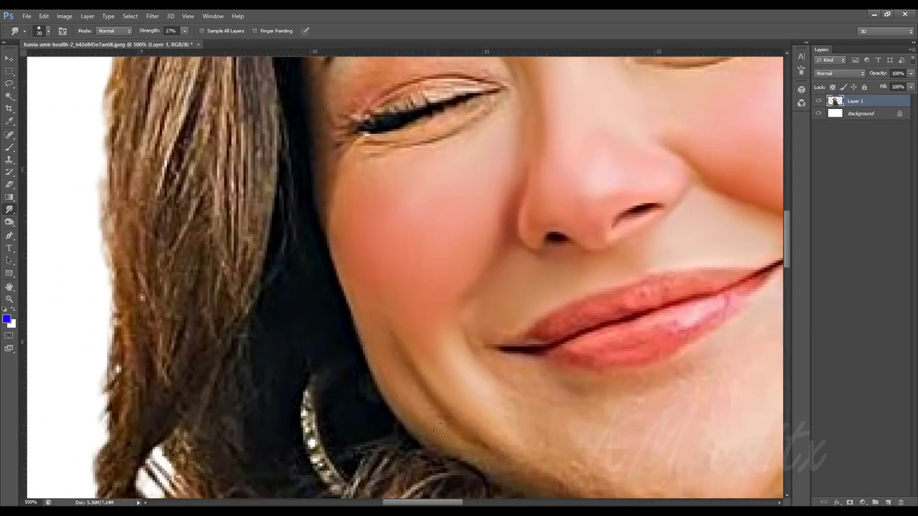
Step: Refine smudging around the mouth with the brush at 9, then 10
{"action": "scroll", "coordinate": [440, 432], "scroll_direction": "down", "scroll_amount": 1}
{"action": "scroll", "coordinate": [439, 432], "scroll_direction": "right", "scroll_amount": 1}
{"action": "key", "text": "bracketleft"}
{"action": "key", "text": "bracketleft"}
{"action": "key", "text": "bracketleft"}
{"action": "scroll", "coordinate": [394, 356], "scroll_direction": "down", "scroll_amount": 2}
{"action": "scroll", "coordinate": [393, 356], "scroll_direction": "right", "scroll_amount": 2}
{"action": "key", "text": "bracketright"}
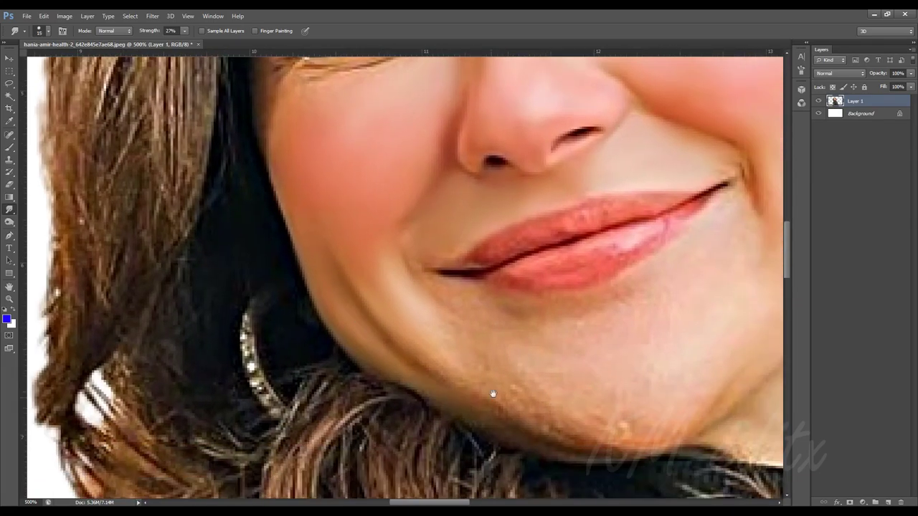
{"action": "scroll", "coordinate": [492, 394], "scroll_direction": "up", "scroll_amount": 2}
{"action": "scroll", "coordinate": [487, 387], "scroll_direction": "right", "scroll_amount": 2}
Step: Raise Smudge strength to 34% with a size-25 brush on the chin
{"action": "scroll", "coordinate": [471, 335], "scroll_direction": "down", "scroll_amount": 5}
{"action": "scroll", "coordinate": [471, 336], "scroll_direction": "right", "scroll_amount": 2}
{"action": "key", "text": "bracketright"}
{"action": "key", "text": "bracketright"}
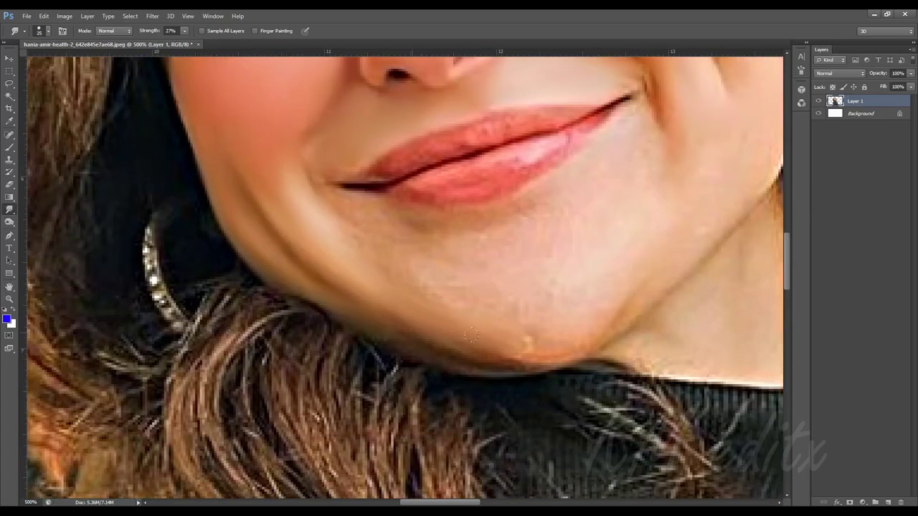
{"action": "left_click_drag", "start_coordinate": [540, 338], "coordinate": [568, 394]}
{"action": "left_click_drag", "start_coordinate": [186, 42], "coordinate": [191, 42]}
{"action": "scroll", "coordinate": [544, 286], "scroll_direction": "right", "scroll_amount": 2}
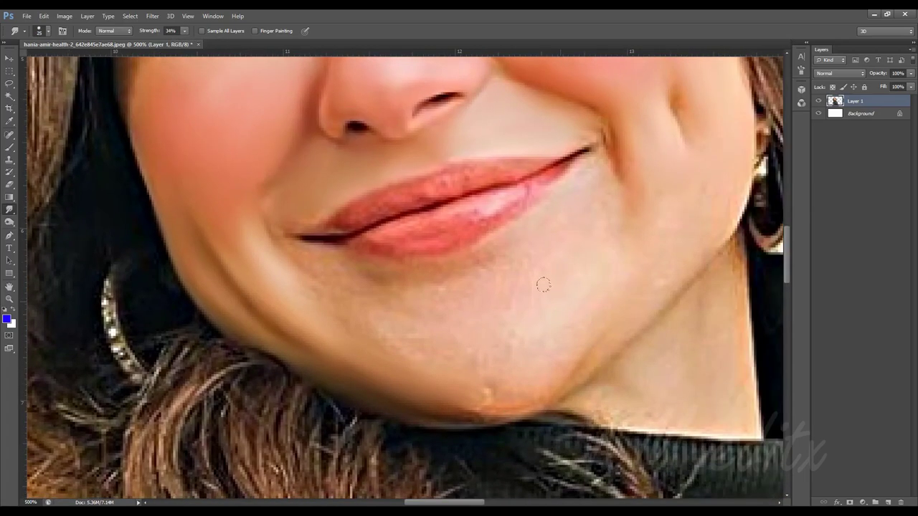
{"action": "key", "text": "bracketleft"}
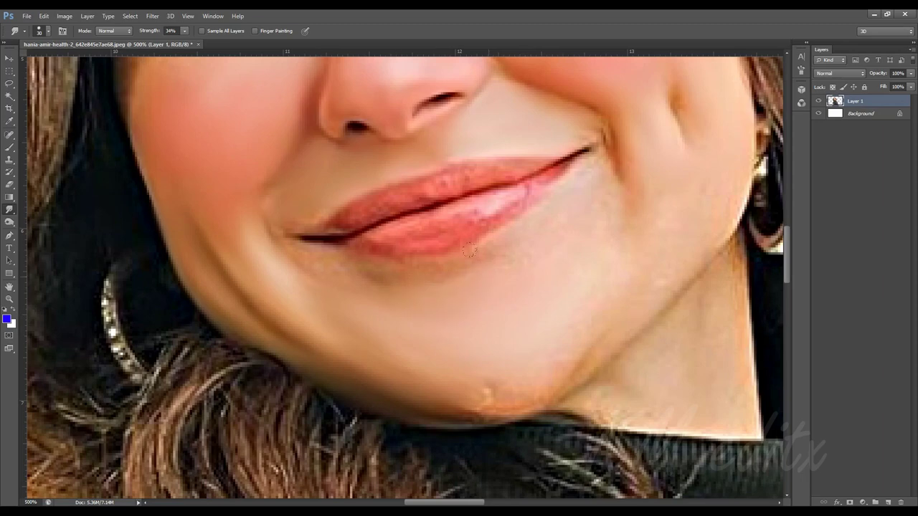
Step: Smooth the chin skin texture with size-25 smudge strokes
{"action": "left_click_drag", "start_coordinate": [494, 277], "coordinate": [338, 264]}
{"action": "scroll", "coordinate": [279, 250], "scroll_direction": "down", "scroll_amount": 1}
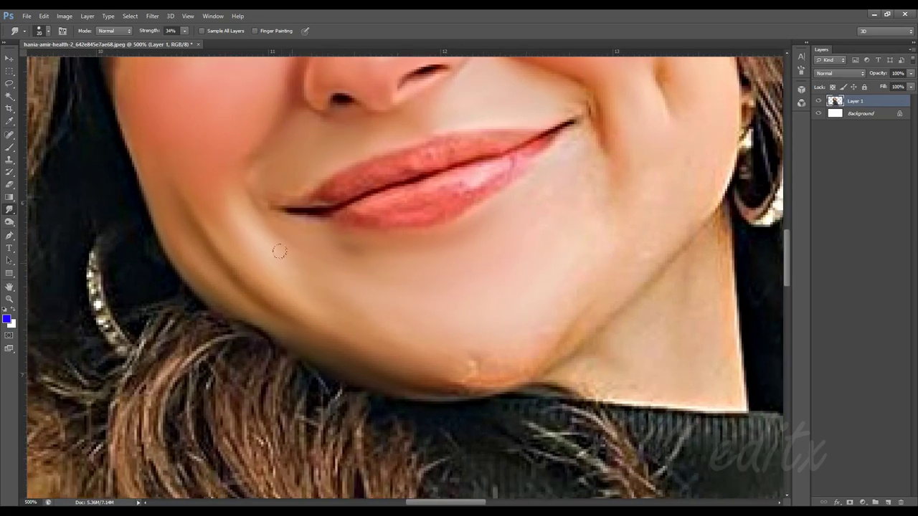
{"action": "scroll", "coordinate": [322, 289], "scroll_direction": "right", "scroll_amount": 2}
{"action": "key", "text": "bracketleft"}
{"action": "scroll", "coordinate": [387, 302], "scroll_direction": "right", "scroll_amount": 2}
{"action": "scroll", "coordinate": [387, 301], "scroll_direction": "up", "scroll_amount": 2}
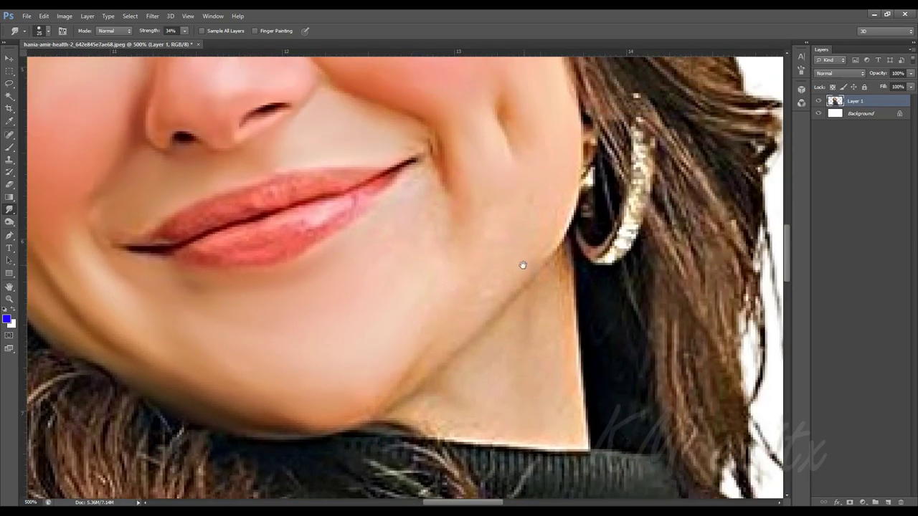
{"action": "scroll", "coordinate": [523, 265], "scroll_direction": "up", "scroll_amount": 2}
{"action": "scroll", "coordinate": [502, 258], "scroll_direction": "right", "scroll_amount": 1}
{"action": "scroll", "coordinate": [407, 407], "scroll_direction": "down", "scroll_amount": 2}
{"action": "scroll", "coordinate": [407, 407], "scroll_direction": "left", "scroll_amount": 1}
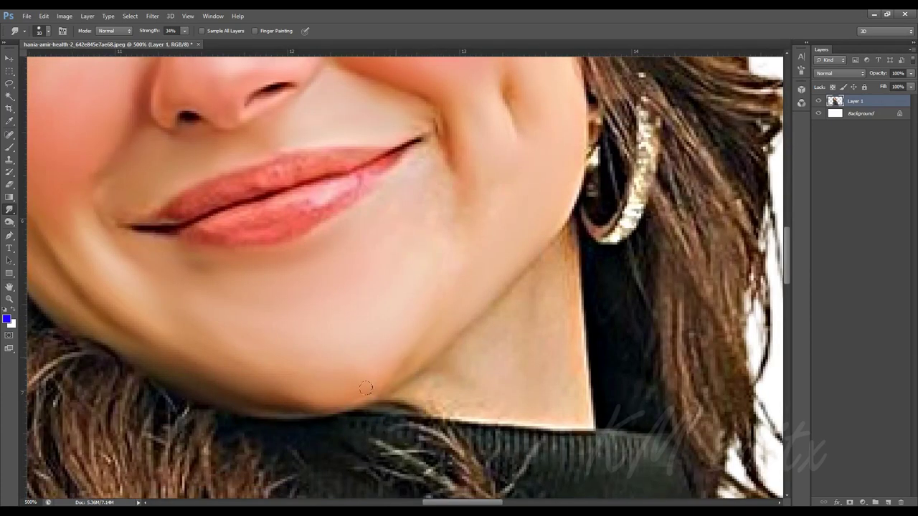
{"action": "scroll", "coordinate": [332, 309], "scroll_direction": "up", "scroll_amount": 1}
{"action": "scroll", "coordinate": [313, 361], "scroll_direction": "up", "scroll_amount": 1}
{"action": "scroll", "coordinate": [314, 361], "scroll_direction": "right", "scroll_amount": 1}
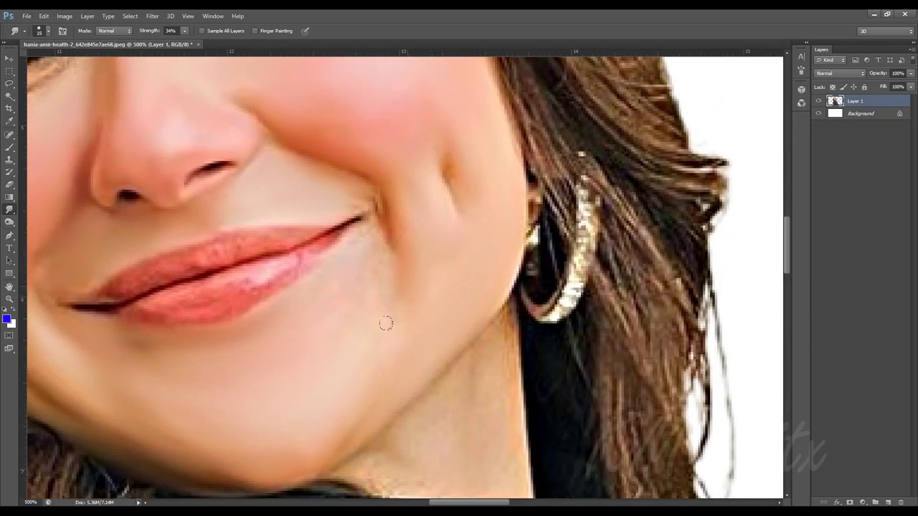
Step: Smudge along the jawline and neck edge with a smaller brush
{"action": "mouse_move", "coordinate": [374, 250]}
{"action": "left_mouse_down"}
{"action": "mouse_move", "coordinate": [378, 345]}
{"action": "mouse_move", "coordinate": [378, 283]}
{"action": "left_mouse_up"}
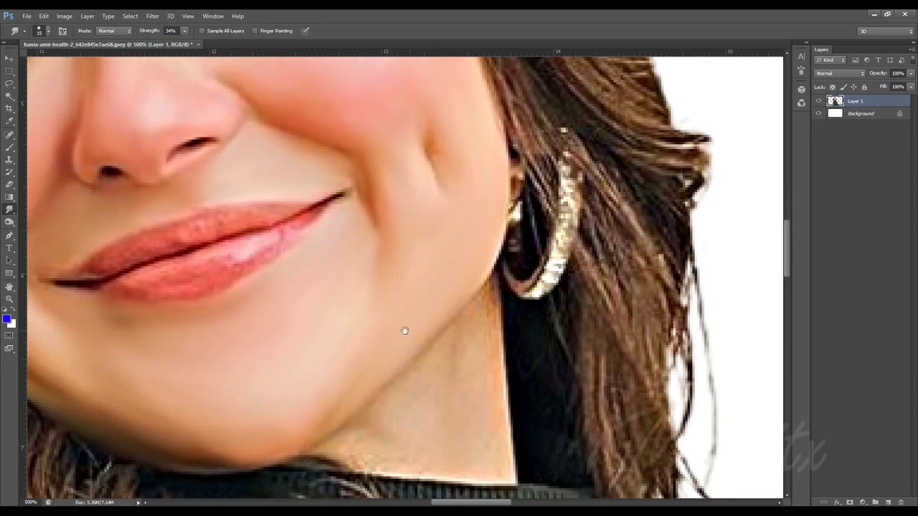
{"action": "left_click_drag", "start_coordinate": [405, 331], "coordinate": [387, 321]}
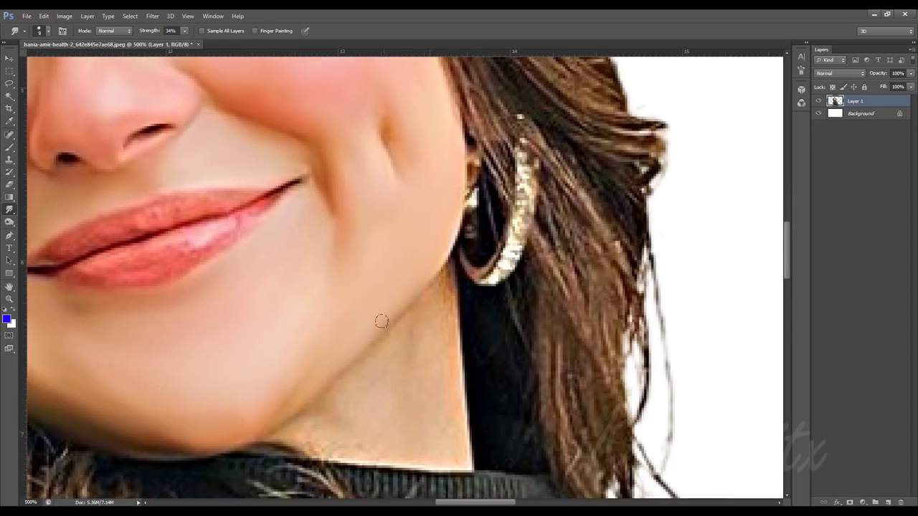
{"action": "key", "text": "bracketleft"}
{"action": "key", "text": "bracketleft"}
{"action": "key", "text": "bracketleft"}
{"action": "scroll", "coordinate": [438, 402], "scroll_direction": "down", "scroll_amount": 3}
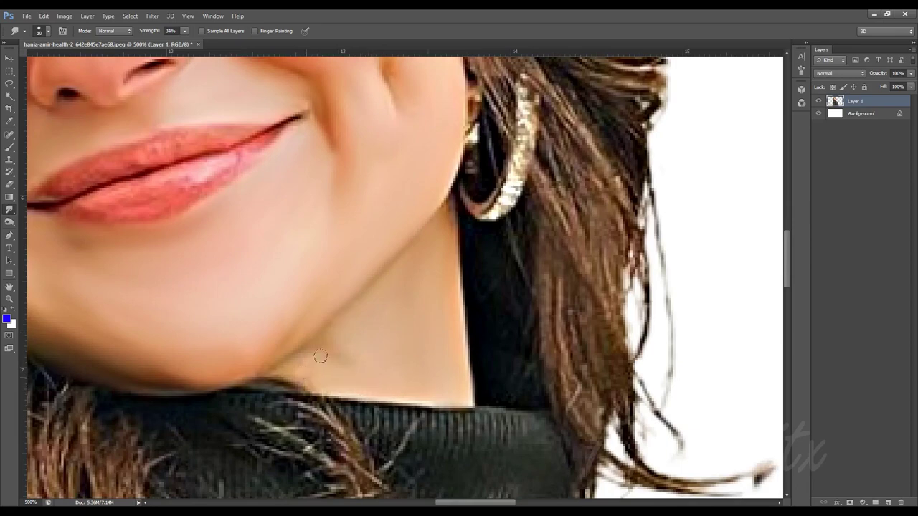
{"action": "left_click_drag", "start_coordinate": [370, 317], "coordinate": [449, 284]}
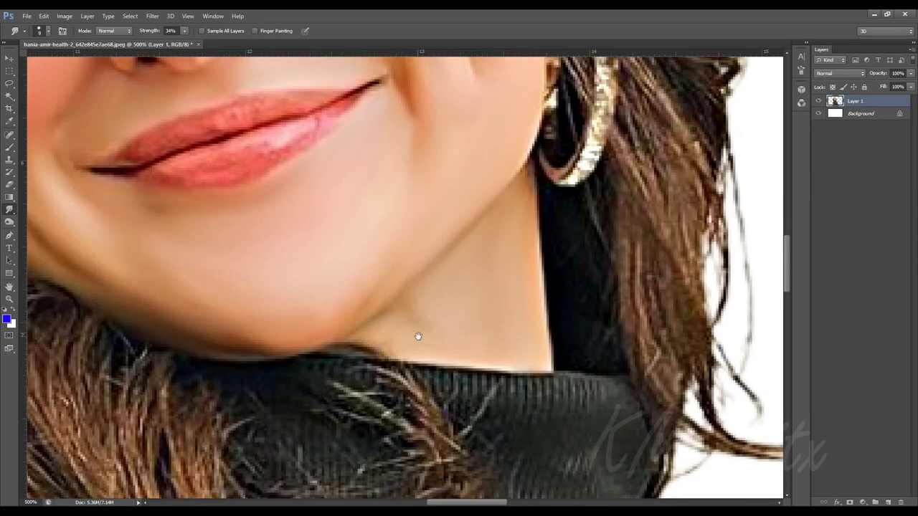
Step: Frame the first eye and begin smudging around its eyelid
{"action": "scroll", "coordinate": [488, 308], "scroll_direction": "up", "scroll_amount": 5}
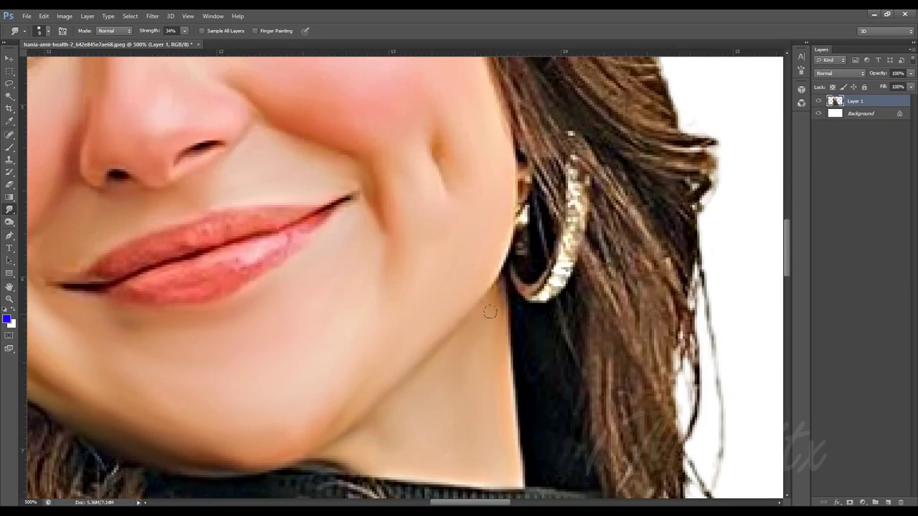
{"action": "scroll", "coordinate": [491, 277], "scroll_direction": "up", "scroll_amount": 6}
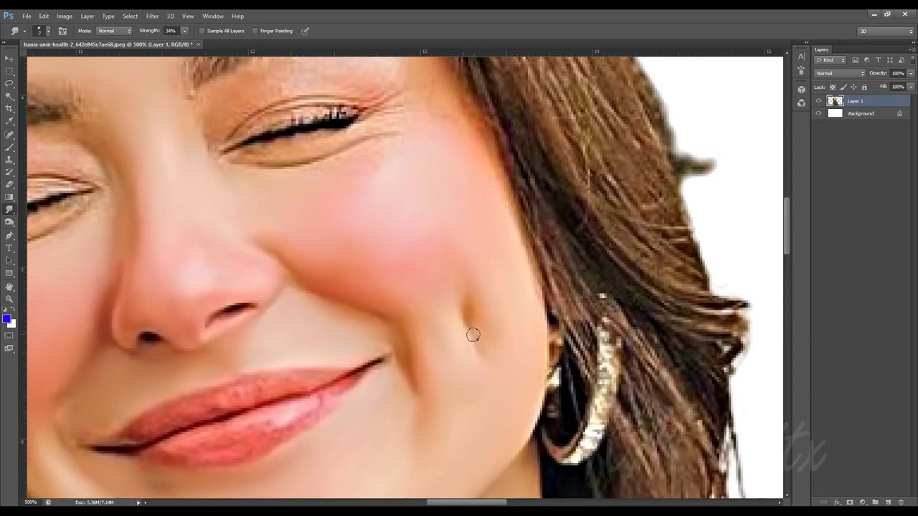
{"action": "scroll", "coordinate": [375, 350], "scroll_direction": "left", "scroll_amount": 8}
{"action": "scroll", "coordinate": [385, 454], "scroll_direction": "left", "scroll_amount": 3}
{"action": "scroll", "coordinate": [454, 443], "scroll_direction": "up", "scroll_amount": 6}
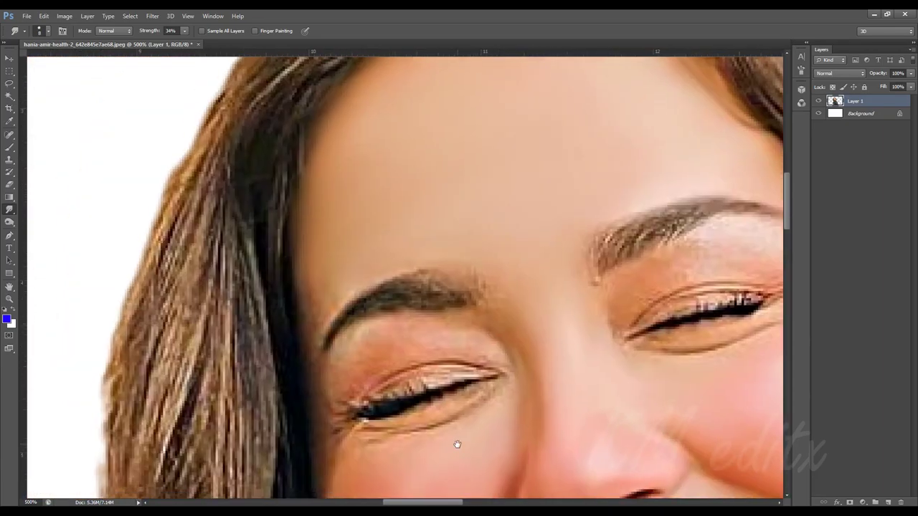
{"action": "scroll", "coordinate": [438, 301], "scroll_direction": "down", "scroll_amount": 2}
{"action": "scroll", "coordinate": [437, 301], "scroll_direction": "left", "scroll_amount": 1}
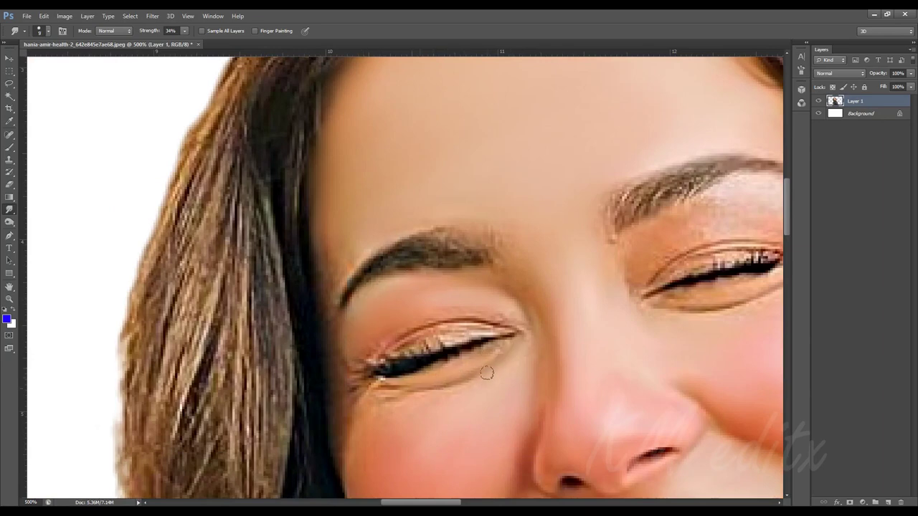
Step: Smudge the first eye's lid and the lashes at its outer corner
{"action": "left_click_drag", "start_coordinate": [505, 358], "coordinate": [507, 373]}
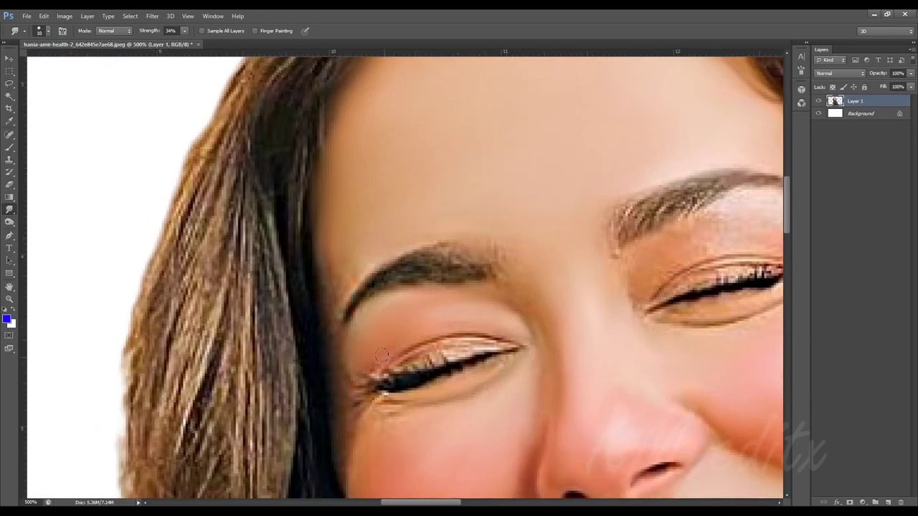
{"action": "scroll", "coordinate": [431, 344], "scroll_direction": "down", "scroll_amount": 2}
{"action": "scroll", "coordinate": [430, 344], "scroll_direction": "left", "scroll_amount": 3}
{"action": "scroll", "coordinate": [443, 414], "scroll_direction": "down", "scroll_amount": 2}
{"action": "scroll", "coordinate": [448, 402], "scroll_direction": "down", "scroll_amount": 1}
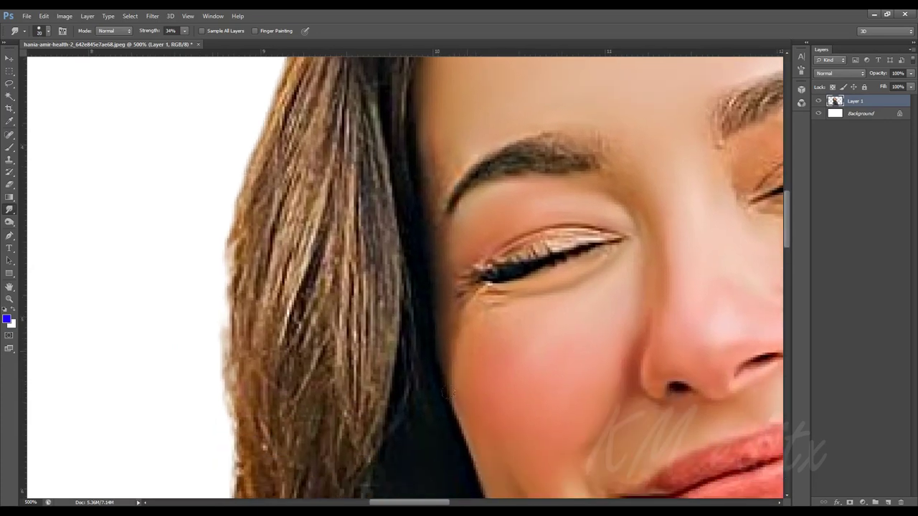
{"action": "scroll", "coordinate": [451, 393], "scroll_direction": "up", "scroll_amount": 3}
{"action": "scroll", "coordinate": [472, 397], "scroll_direction": "up", "scroll_amount": 1}
{"action": "scroll", "coordinate": [460, 387], "scroll_direction": "up", "scroll_amount": 2}
{"action": "scroll", "coordinate": [459, 388], "scroll_direction": "right", "scroll_amount": 1}
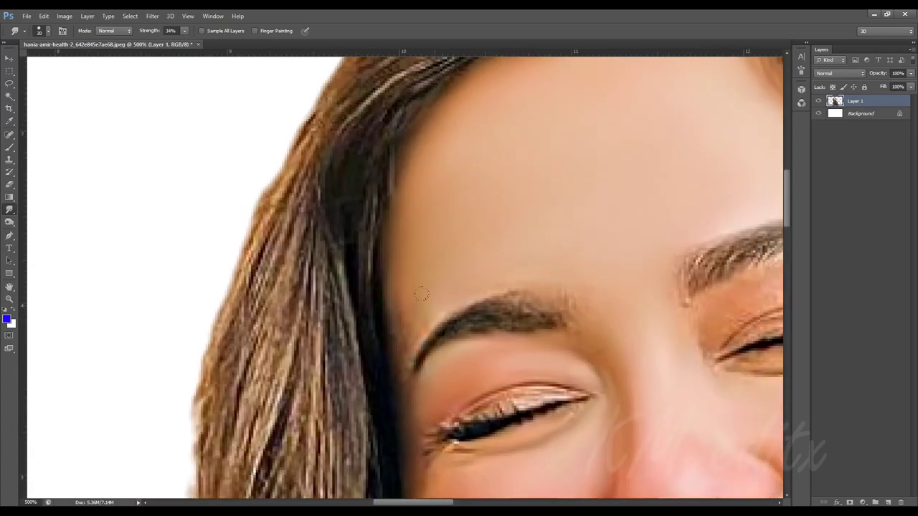
{"action": "scroll", "coordinate": [380, 349], "scroll_direction": "down", "scroll_amount": 3}
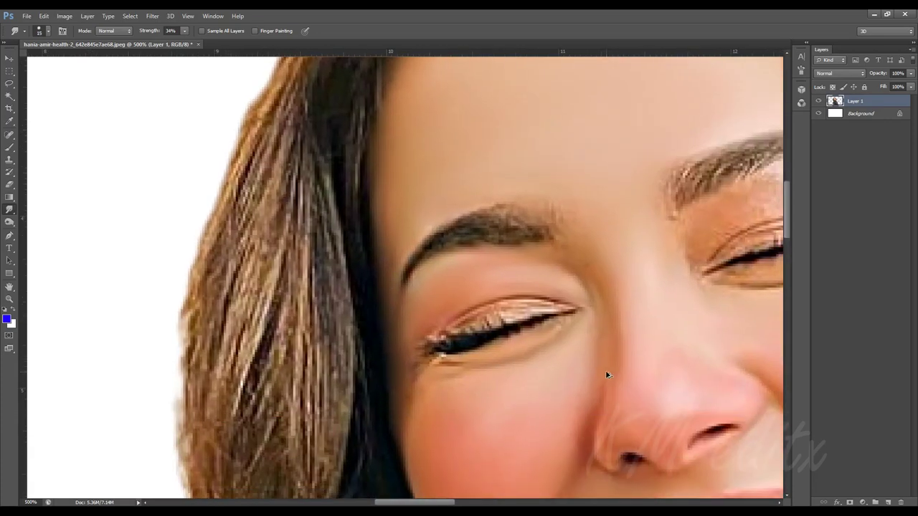
{"action": "left_click_drag", "start_coordinate": [421, 343], "coordinate": [409, 359]}
Step: Move the view across to the right eye and brow
{"action": "left_click_drag", "start_coordinate": [492, 271], "coordinate": [312, 268]}
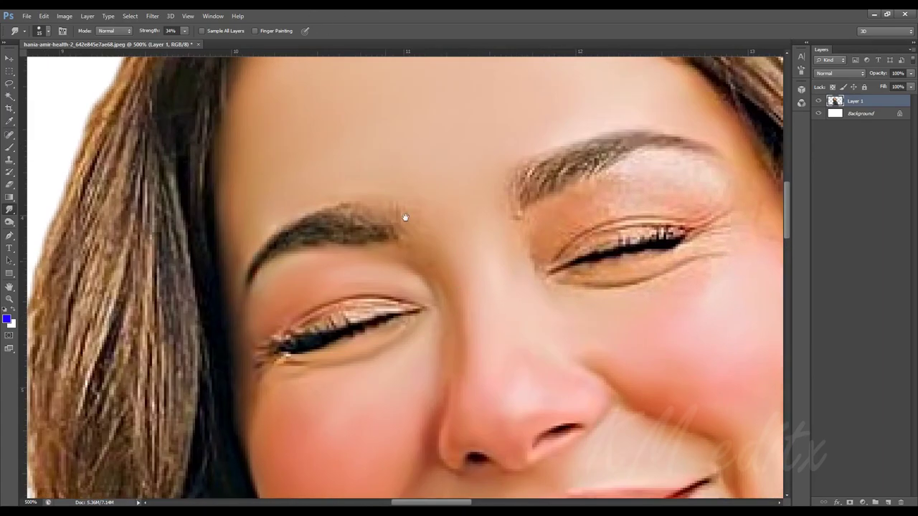
{"action": "scroll", "coordinate": [388, 206], "scroll_direction": "down", "scroll_amount": 2}
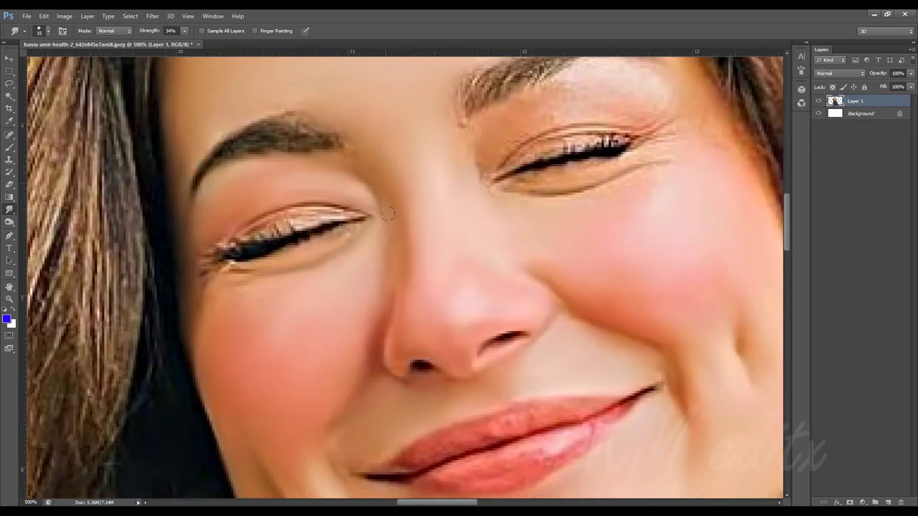
{"action": "scroll", "coordinate": [373, 204], "scroll_direction": "down", "scroll_amount": 2}
{"action": "left_click_drag", "start_coordinate": [366, 201], "coordinate": [413, 294]}
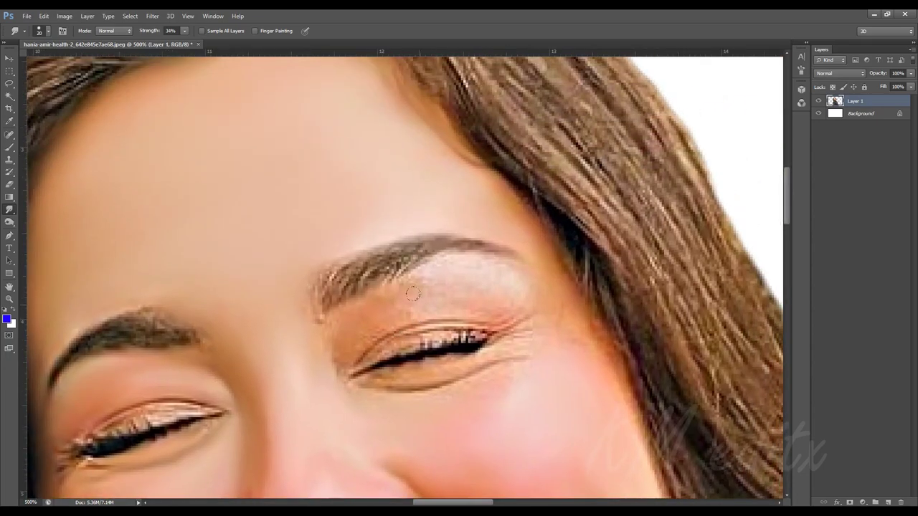
{"action": "scroll", "coordinate": [373, 283], "scroll_direction": "down", "scroll_amount": 2}
Step: Lower Smudge strength to 30% and smooth the right eye's lower lid and upper lashes
{"action": "key", "text": "bracketleft"}
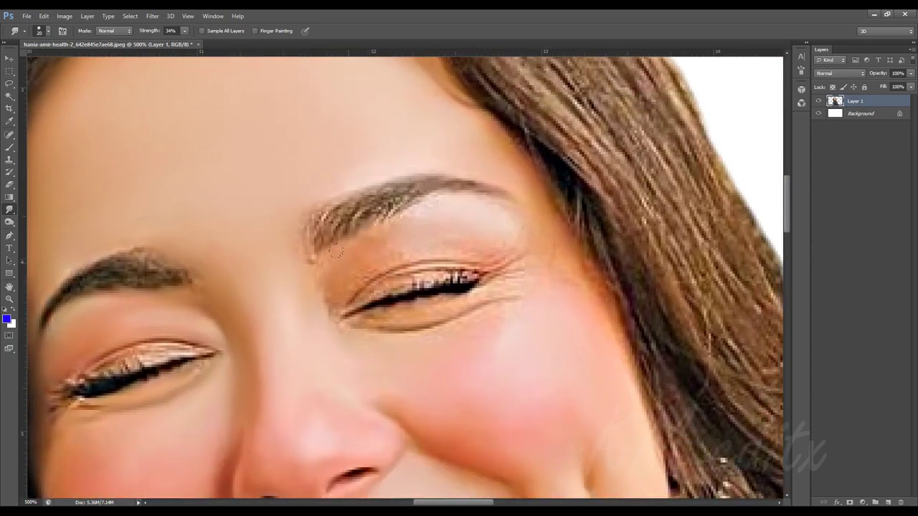
{"action": "key", "text": "bracketleft"}
{"action": "key", "text": "bracketleft"}
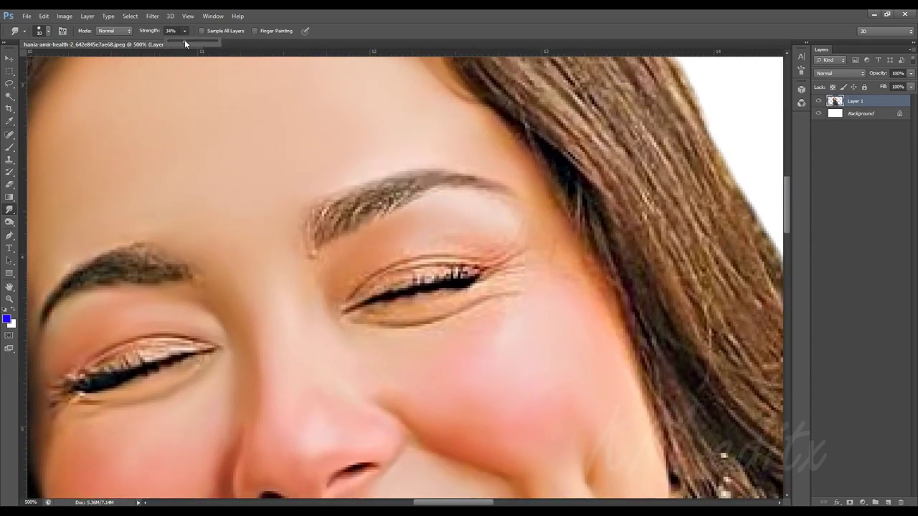
{"action": "left_click_drag", "start_coordinate": [185, 43], "coordinate": [182, 43]}
{"action": "scroll", "coordinate": [402, 287], "scroll_direction": "right", "scroll_amount": 2}
{"action": "key", "text": "bracketright"}
{"action": "key", "text": "bracketright"}
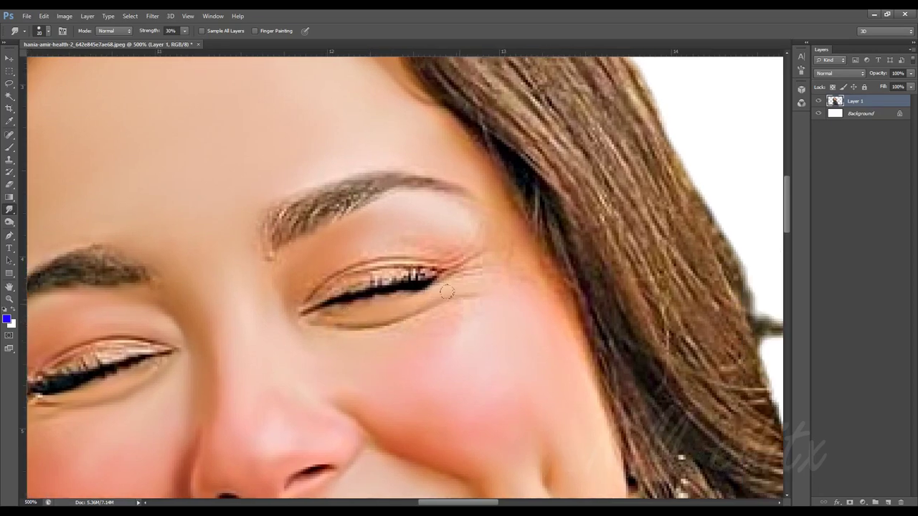
{"action": "left_click_drag", "start_coordinate": [316, 318], "coordinate": [355, 325]}
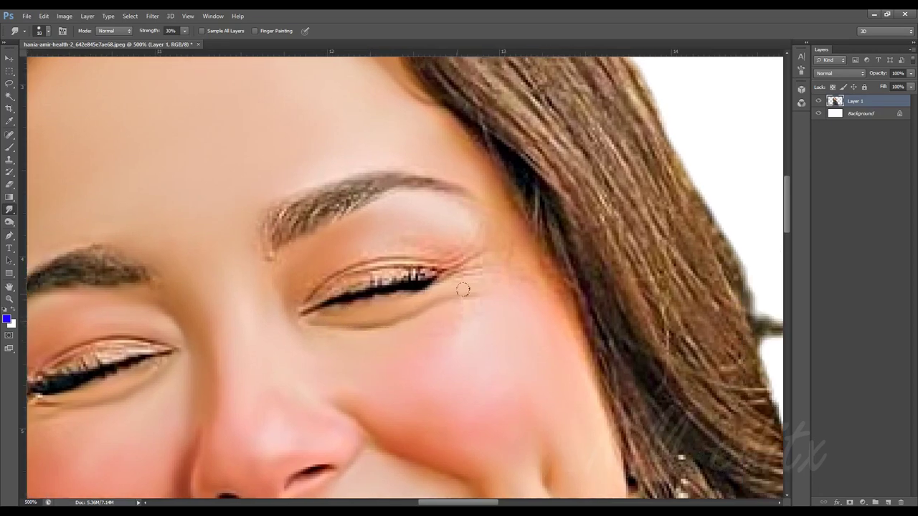
{"action": "mouse_move", "coordinate": [325, 250]}
{"action": "left_mouse_down"}
{"action": "mouse_move", "coordinate": [446, 250]}
{"action": "mouse_move", "coordinate": [369, 273]}
{"action": "mouse_move", "coordinate": [416, 276]}
{"action": "mouse_move", "coordinate": [314, 320]}
{"action": "left_mouse_up"}
Step: Smudge the eye corners, resizing the brush with the bracket keys
{"action": "scroll", "coordinate": [312, 312], "scroll_direction": "up", "scroll_amount": 1}
{"action": "scroll", "coordinate": [312, 312], "scroll_direction": "right", "scroll_amount": 2}
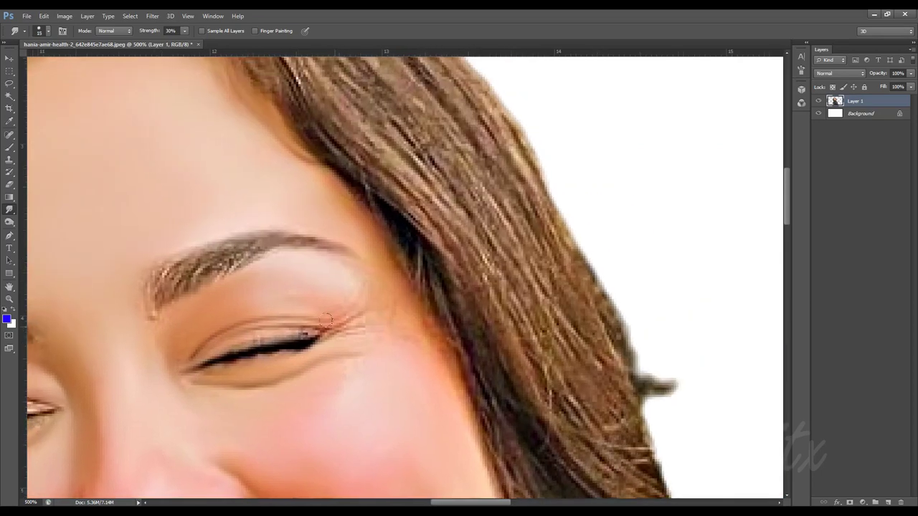
{"action": "scroll", "coordinate": [358, 333], "scroll_direction": "down", "scroll_amount": 1}
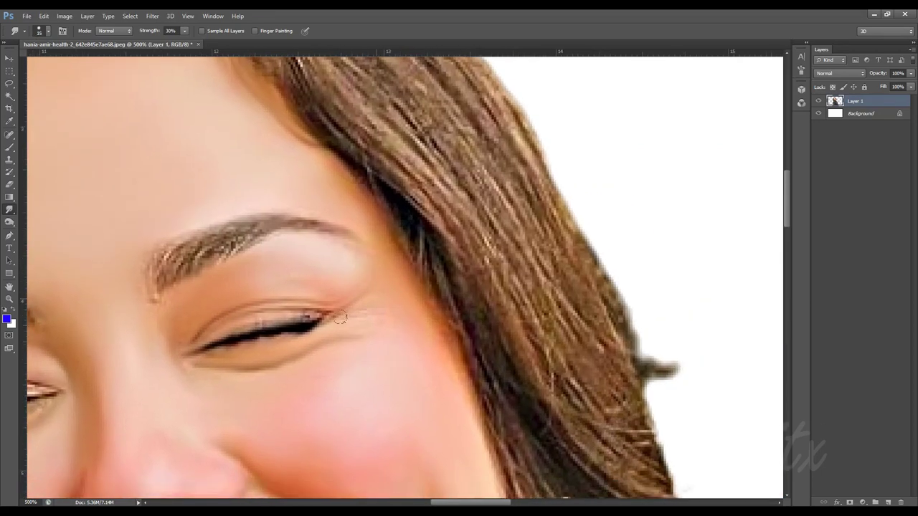
{"action": "scroll", "coordinate": [363, 342], "scroll_direction": "left", "scroll_amount": 1}
{"action": "scroll", "coordinate": [373, 337], "scroll_direction": "left", "scroll_amount": 3}
{"action": "scroll", "coordinate": [385, 329], "scroll_direction": "down", "scroll_amount": 1}
{"action": "key", "text": "bracketleft"}
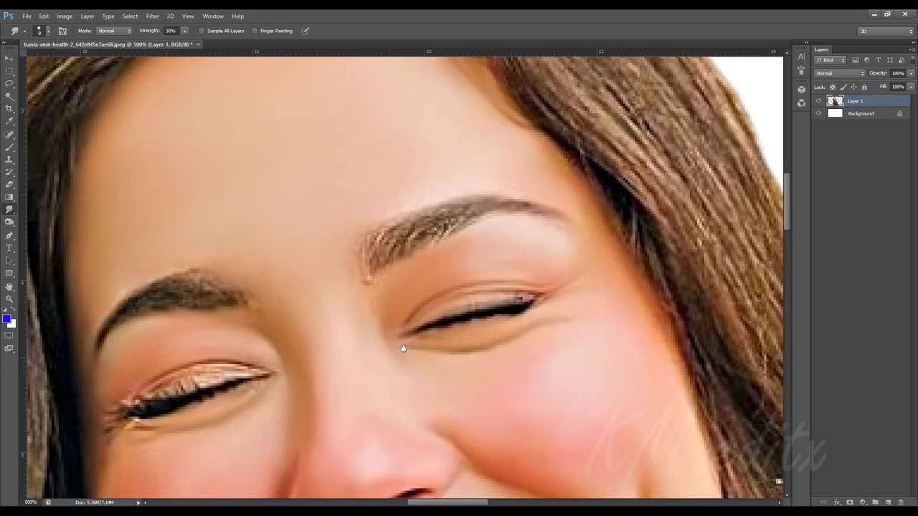
{"action": "scroll", "coordinate": [403, 349], "scroll_direction": "left", "scroll_amount": 2}
{"action": "scroll", "coordinate": [403, 349], "scroll_direction": "down", "scroll_amount": 1}
{"action": "key", "text": "bracketright"}
{"action": "key", "text": "bracketright"}
{"action": "key", "text": "bracketright"}
{"action": "scroll", "coordinate": [461, 291], "scroll_direction": "up", "scroll_amount": 1}
{"action": "scroll", "coordinate": [483, 301], "scroll_direction": "down", "scroll_amount": 4}
{"action": "scroll", "coordinate": [394, 280], "scroll_direction": "left", "scroll_amount": 1}
{"action": "key", "text": "bracketright"}
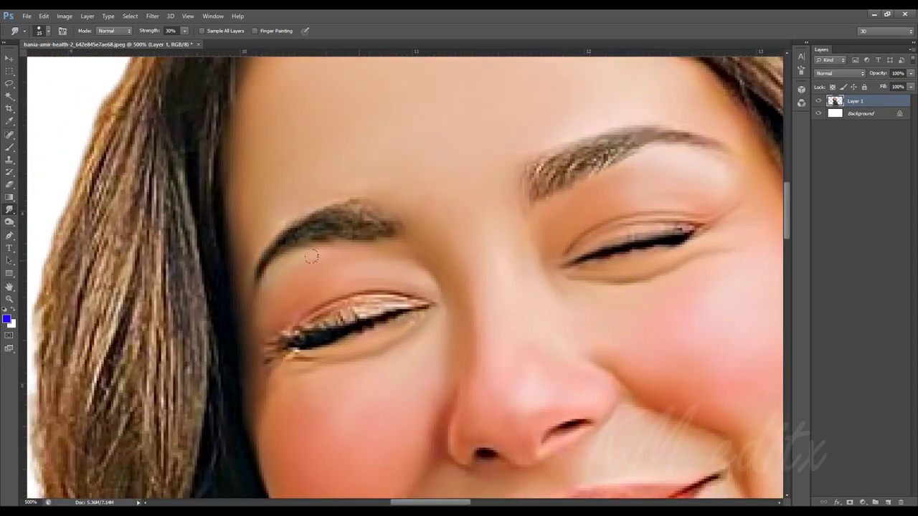
Step: Smooth the remaining eyelid lashes and highlights with a slightly smaller brush
{"action": "scroll", "coordinate": [459, 203], "scroll_direction": "down", "scroll_amount": 5}
{"action": "scroll", "coordinate": [537, 287], "scroll_direction": "up", "scroll_amount": 4}
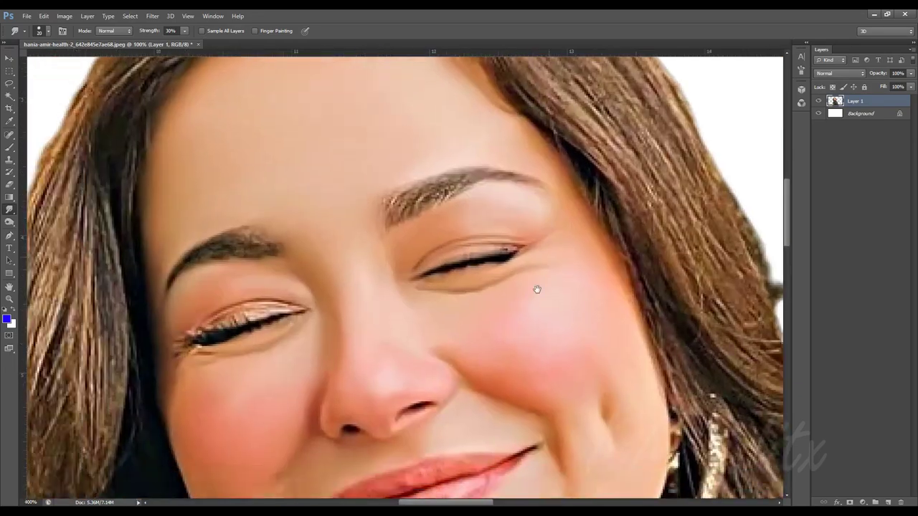
{"action": "key", "text": "bracketright"}
{"action": "scroll", "coordinate": [549, 325], "scroll_direction": "down", "scroll_amount": 1}
{"action": "scroll", "coordinate": [545, 287], "scroll_direction": "up", "scroll_amount": 2}
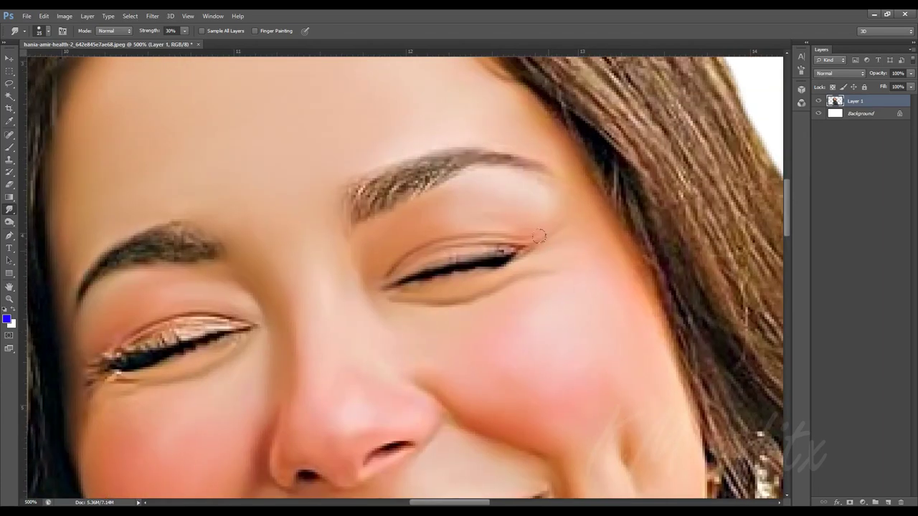
{"action": "scroll", "coordinate": [543, 216], "scroll_direction": "up", "scroll_amount": 1}
{"action": "key", "text": "bracketleft"}
{"action": "key", "text": "bracketleft"}
{"action": "key", "text": "bracketleft"}
{"action": "mouse_move", "coordinate": [534, 215]}
{"action": "left_mouse_down"}
{"action": "mouse_move", "coordinate": [512, 200]}
{"action": "mouse_move", "coordinate": [585, 204]}
{"action": "mouse_move", "coordinate": [540, 228]}
{"action": "left_mouse_up"}
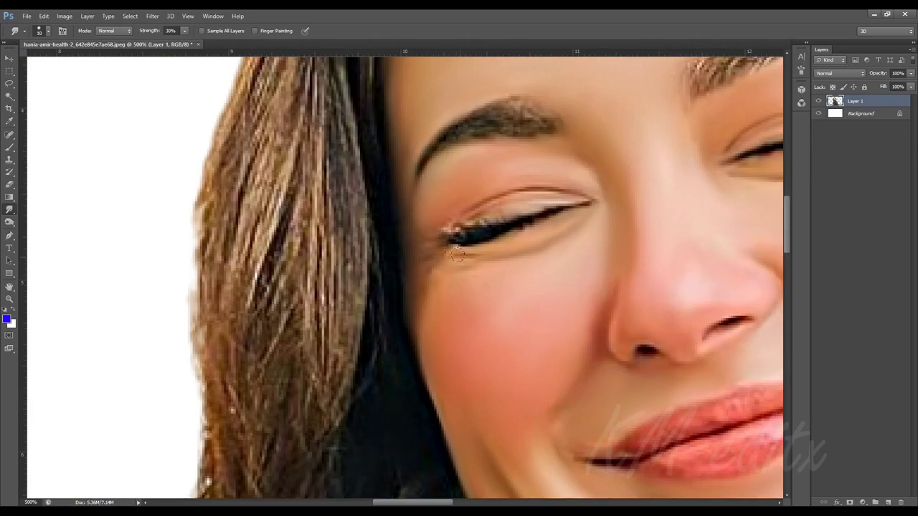
{"action": "scroll", "coordinate": [588, 198], "scroll_direction": "down", "scroll_amount": 2}
{"action": "scroll", "coordinate": [533, 294], "scroll_direction": "down", "scroll_amount": 2}
{"action": "scroll", "coordinate": [533, 293], "scroll_direction": "up", "scroll_amount": 1}
Step: Smudge the hair strands right of the part into painted streaks
{"action": "scroll", "coordinate": [475, 266], "scroll_direction": "down", "scroll_amount": 2}
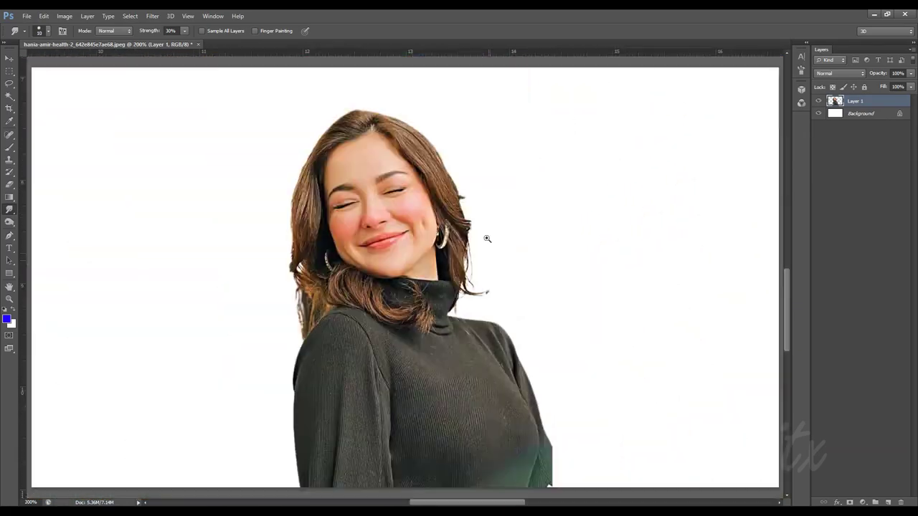
{"action": "scroll", "coordinate": [484, 238], "scroll_direction": "up", "scroll_amount": 1}
{"action": "scroll", "coordinate": [399, 281], "scroll_direction": "up", "scroll_amount": 1}
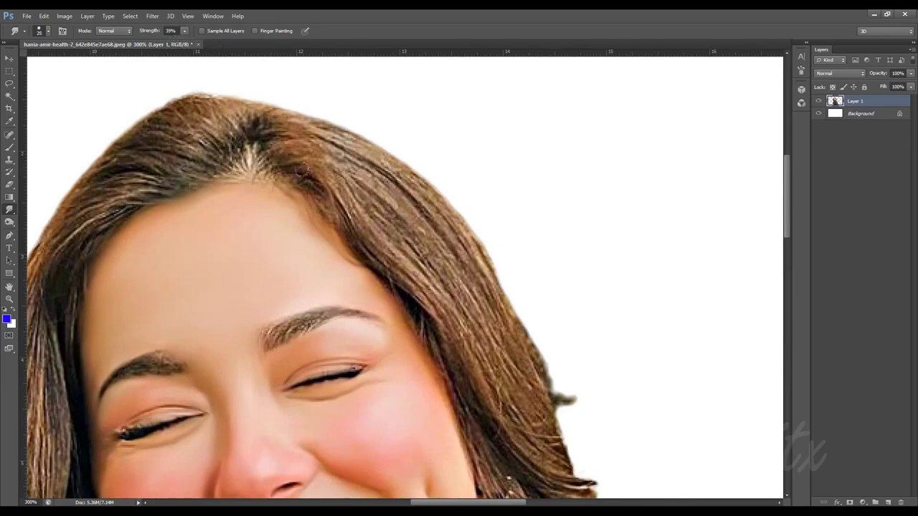
{"action": "left_click_drag", "start_coordinate": [301, 150], "coordinate": [416, 272]}
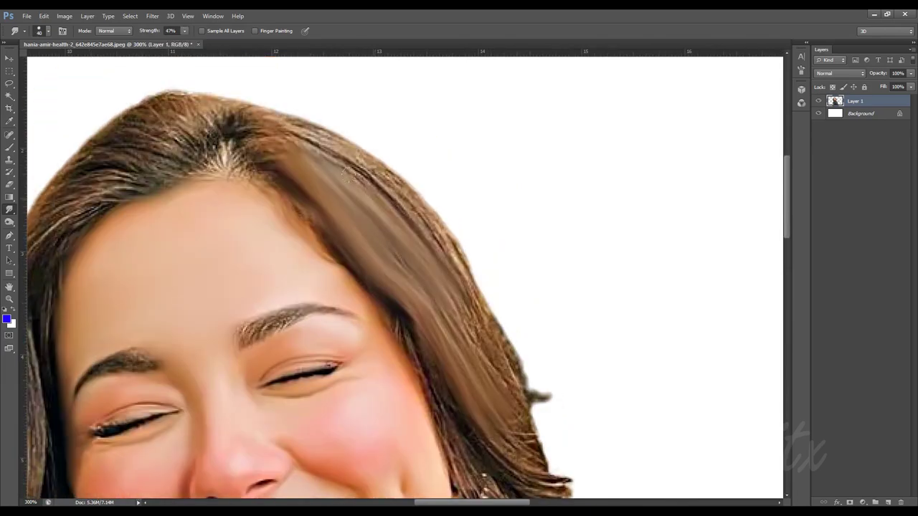
{"action": "left_click_drag", "start_coordinate": [348, 174], "coordinate": [445, 287]}
{"action": "scroll", "coordinate": [402, 237], "scroll_direction": "down", "scroll_amount": 3}
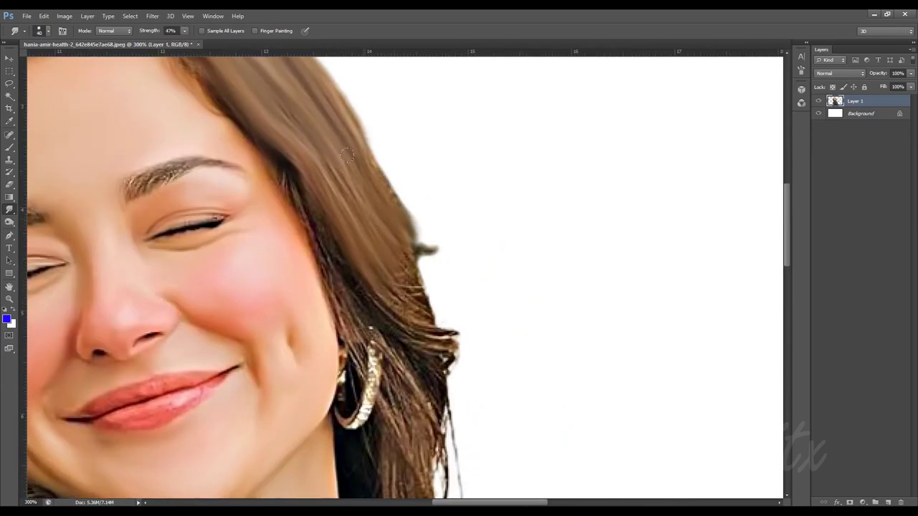
{"action": "left_click_drag", "start_coordinate": [362, 190], "coordinate": [431, 258]}
{"action": "scroll", "coordinate": [346, 192], "scroll_direction": "down", "scroll_amount": 3}
{"action": "scroll", "coordinate": [346, 192], "scroll_direction": "down", "scroll_amount": 1}
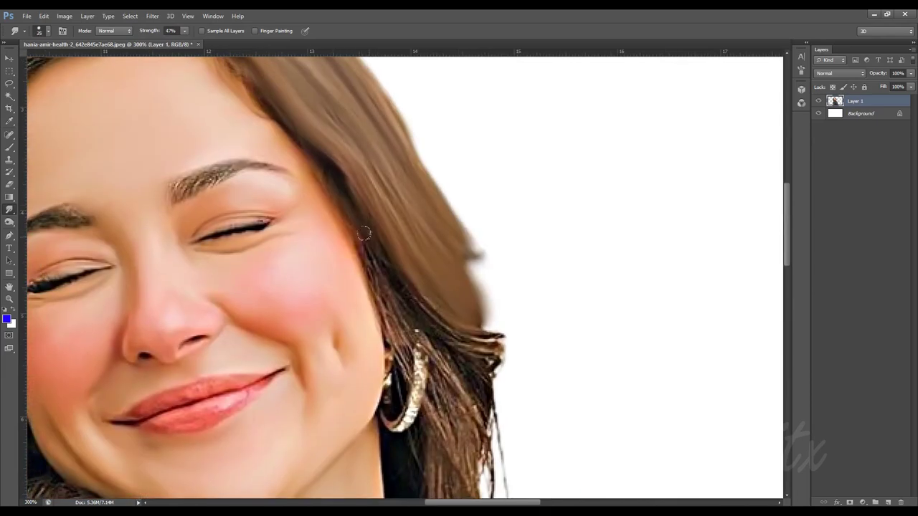
Step: Smudge the right hair edge down toward and beside the earring
{"action": "left_click_drag", "start_coordinate": [337, 185], "coordinate": [490, 332]}
{"action": "scroll", "coordinate": [490, 332], "scroll_direction": "up", "scroll_amount": 1}
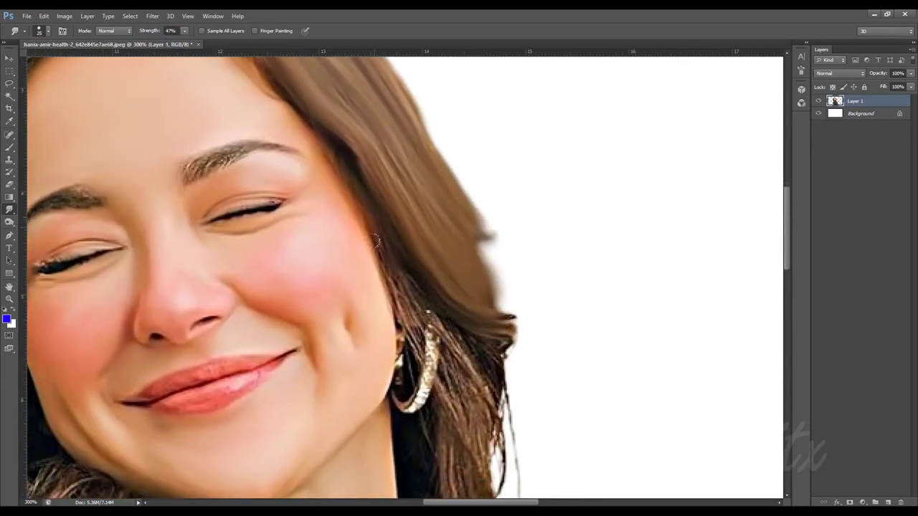
{"action": "left_click_drag", "start_coordinate": [388, 247], "coordinate": [444, 329]}
{"action": "scroll", "coordinate": [413, 266], "scroll_direction": "down", "scroll_amount": 3}
{"action": "left_click_drag", "start_coordinate": [413, 265], "coordinate": [462, 319]}
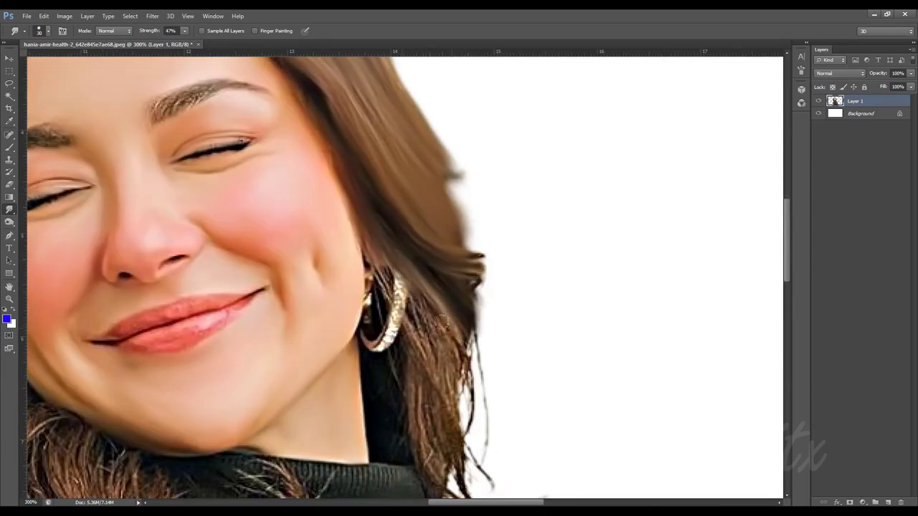
{"action": "scroll", "coordinate": [399, 258], "scroll_direction": "down", "scroll_amount": 2}
Step: Smudge the hair below the earring, shrink the brush to 15, and streak the loose strand tip outward
{"action": "left_click_drag", "start_coordinate": [367, 240], "coordinate": [449, 402]}
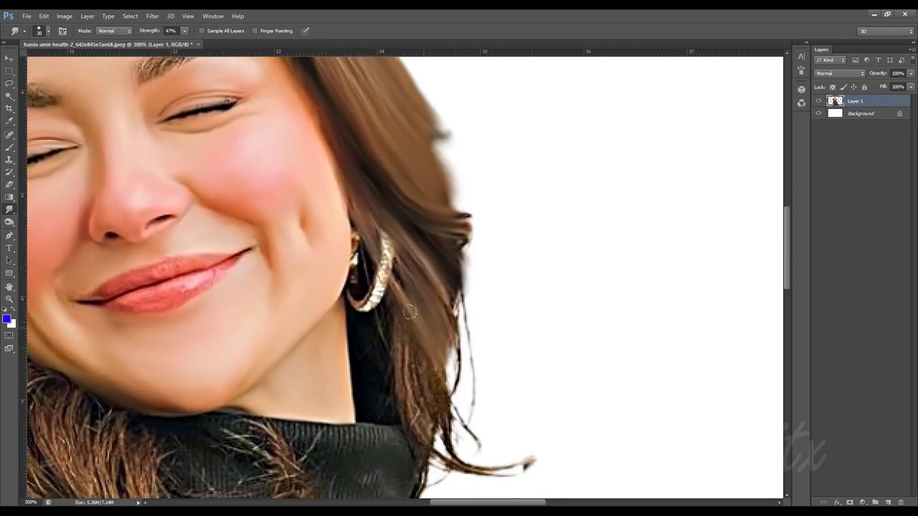
{"action": "scroll", "coordinate": [437, 387], "scroll_direction": "down", "scroll_amount": 2}
{"action": "left_click_drag", "start_coordinate": [379, 267], "coordinate": [410, 376]}
{"action": "scroll", "coordinate": [410, 377], "scroll_direction": "up", "scroll_amount": 3}
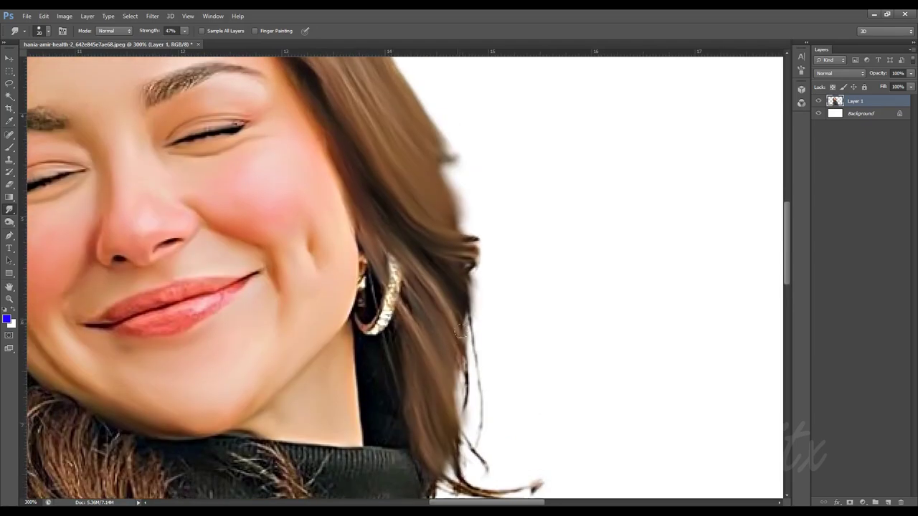
{"action": "mouse_move", "coordinate": [445, 320]}
{"action": "left_mouse_down"}
{"action": "mouse_move", "coordinate": [479, 423]}
{"action": "mouse_move", "coordinate": [455, 265]}
{"action": "left_mouse_up"}
{"action": "key", "text": "bracketleft"}
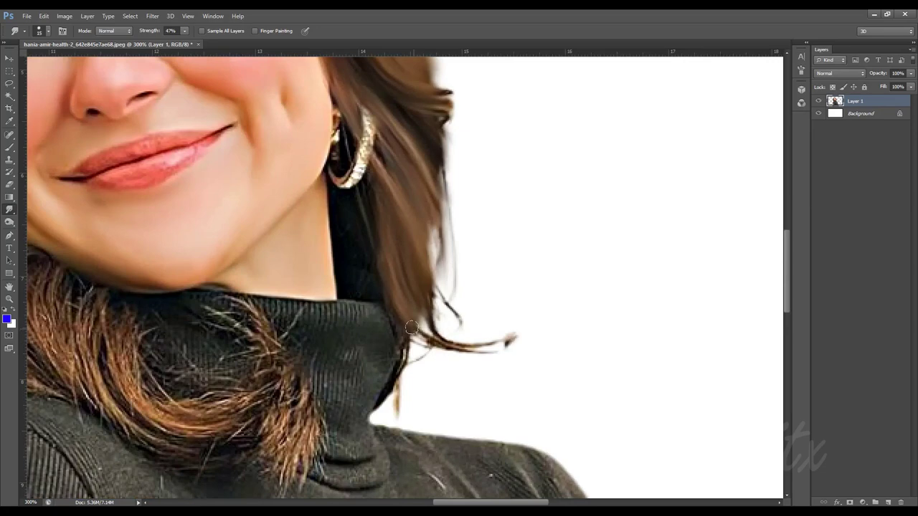
{"action": "mouse_move", "coordinate": [427, 316]}
{"action": "left_mouse_down"}
{"action": "mouse_move", "coordinate": [502, 337]}
{"action": "mouse_move", "coordinate": [569, 296]}
{"action": "left_mouse_up"}
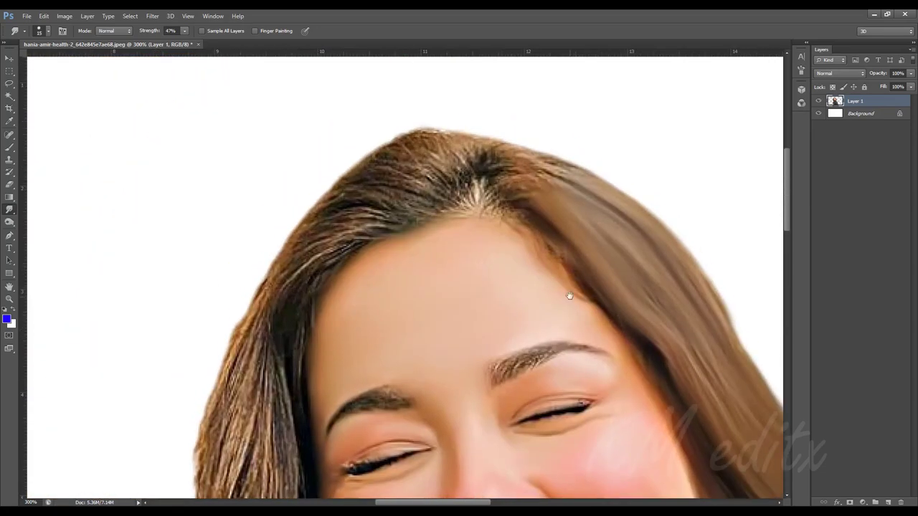
Step: Smudge the hair over the centre part and along the left hairline
{"action": "left_click_drag", "start_coordinate": [556, 183], "coordinate": [491, 190]}
{"action": "mouse_move", "coordinate": [563, 157]}
{"action": "left_mouse_down"}
{"action": "mouse_move", "coordinate": [459, 154]}
{"action": "mouse_move", "coordinate": [406, 176]}
{"action": "mouse_move", "coordinate": [384, 207]}
{"action": "mouse_move", "coordinate": [470, 147]}
{"action": "mouse_move", "coordinate": [467, 162]}
{"action": "mouse_move", "coordinate": [344, 194]}
{"action": "left_mouse_up"}
{"action": "left_click_drag", "start_coordinate": [409, 179], "coordinate": [319, 215]}
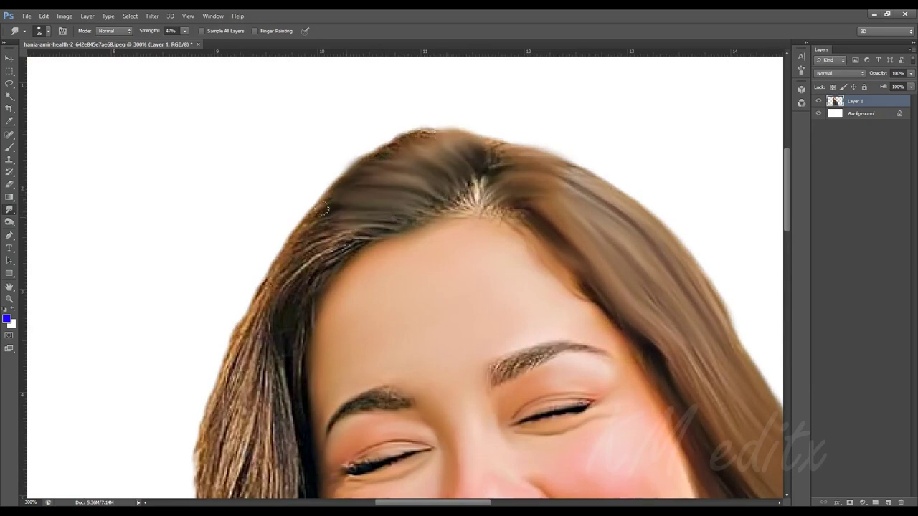
{"action": "left_click_drag", "start_coordinate": [387, 204], "coordinate": [286, 251]}
{"action": "mouse_move", "coordinate": [369, 228]}
{"action": "left_mouse_down"}
{"action": "mouse_move", "coordinate": [393, 152]}
{"action": "mouse_move", "coordinate": [330, 185]}
{"action": "mouse_move", "coordinate": [290, 226]}
{"action": "mouse_move", "coordinate": [281, 184]}
{"action": "mouse_move", "coordinate": [212, 298]}
{"action": "left_mouse_up"}
{"action": "mouse_move", "coordinate": [283, 190]}
{"action": "left_mouse_down"}
{"action": "mouse_move", "coordinate": [294, 344]}
{"action": "mouse_move", "coordinate": [283, 230]}
{"action": "left_mouse_up"}
Step: Smudge the hair strands along the left edge of the head
{"action": "left_click_drag", "start_coordinate": [266, 381], "coordinate": [236, 294]}
{"action": "mouse_move", "coordinate": [258, 150]}
{"action": "left_mouse_down"}
{"action": "mouse_move", "coordinate": [215, 224]}
{"action": "mouse_move", "coordinate": [208, 344]}
{"action": "mouse_move", "coordinate": [213, 221]}
{"action": "mouse_move", "coordinate": [194, 330]}
{"action": "left_mouse_up"}
{"action": "left_click_drag", "start_coordinate": [258, 224], "coordinate": [242, 325]}
{"action": "scroll", "coordinate": [244, 301], "scroll_direction": "up", "scroll_amount": 5}
{"action": "scroll", "coordinate": [246, 267], "scroll_direction": "down", "scroll_amount": 3}
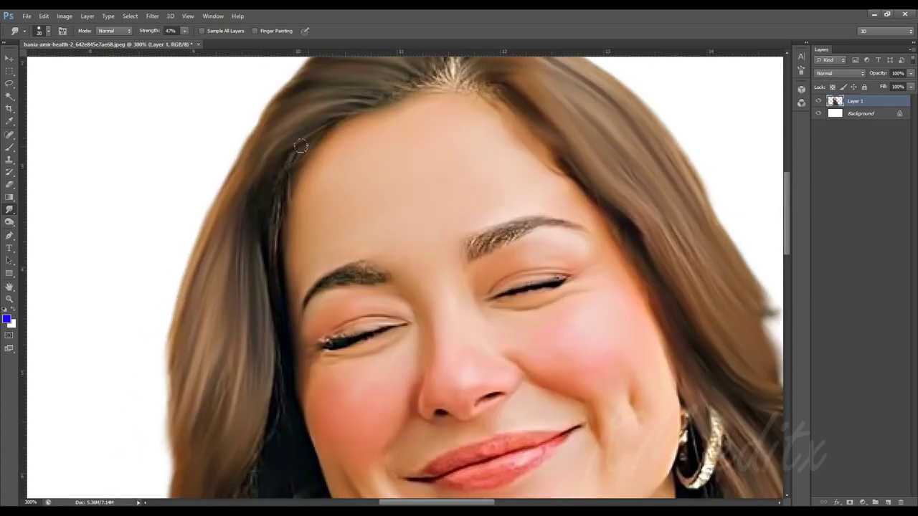
{"action": "scroll", "coordinate": [322, 208], "scroll_direction": "up", "scroll_amount": 3}
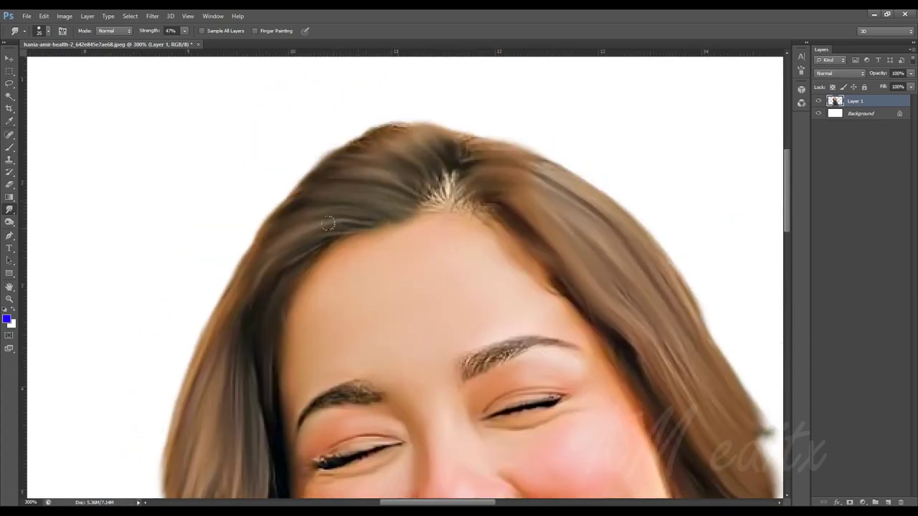
Step: Blend the light parting highlight into the crown and pull soft wisps from the upper-left hair
{"action": "left_click_drag", "start_coordinate": [425, 182], "coordinate": [376, 240]}
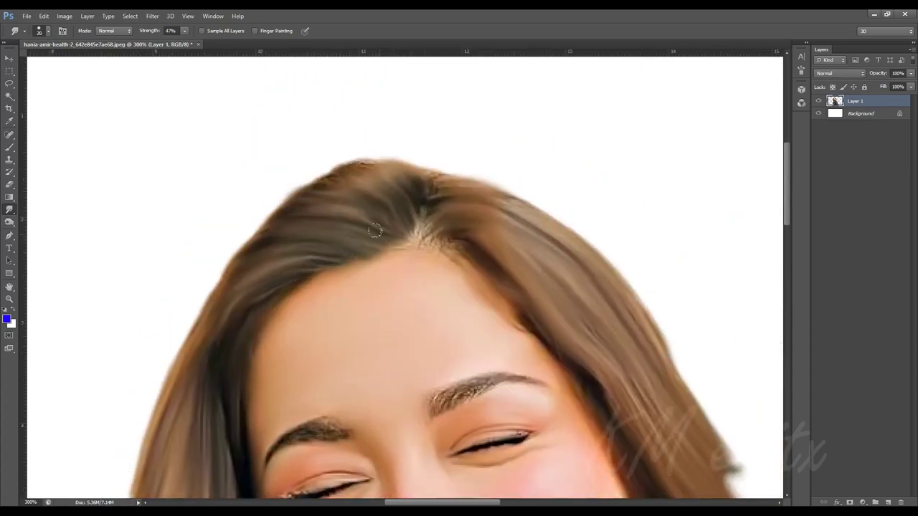
{"action": "mouse_move", "coordinate": [439, 215]}
{"action": "left_mouse_down"}
{"action": "mouse_move", "coordinate": [423, 243]}
{"action": "mouse_move", "coordinate": [436, 242]}
{"action": "left_mouse_up"}
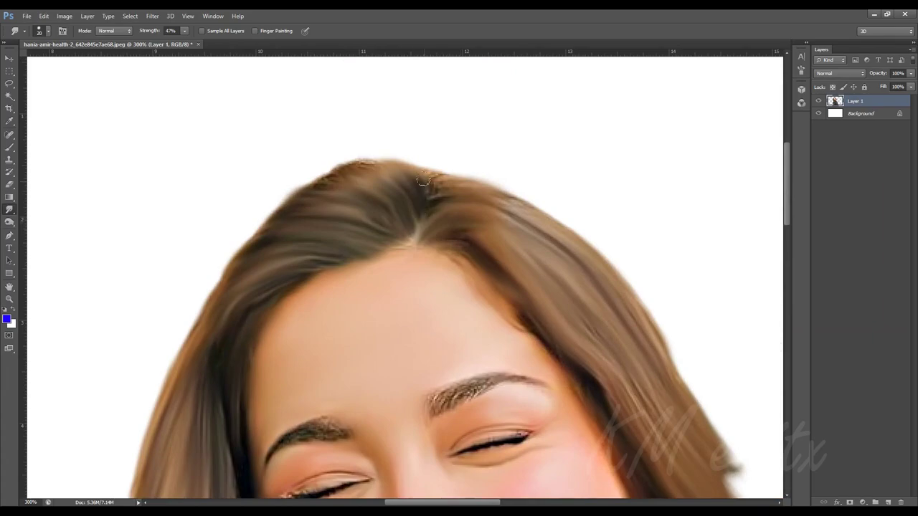
{"action": "left_click_drag", "start_coordinate": [338, 162], "coordinate": [294, 188]}
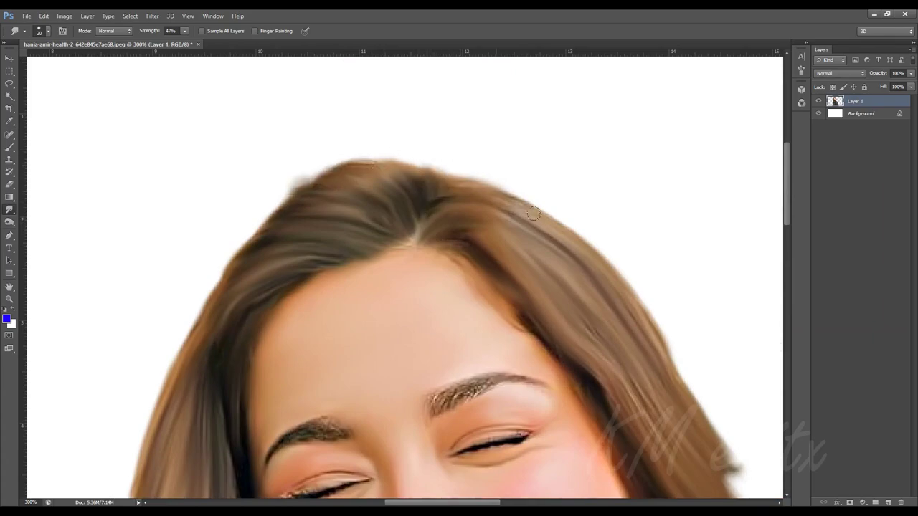
{"action": "scroll", "coordinate": [474, 172], "scroll_direction": "down", "scroll_amount": 5}
{"action": "scroll", "coordinate": [448, 176], "scroll_direction": "right", "scroll_amount": 3}
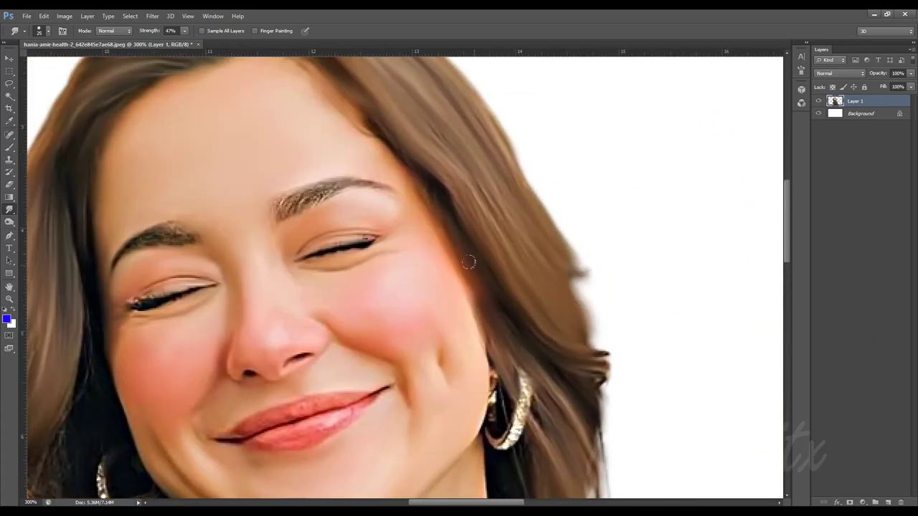
Step: Bring the chin and collar into view and smudge the hair at the lower left of the face
{"action": "left_click_drag", "start_coordinate": [450, 175], "coordinate": [486, 308]}
{"action": "left_click_drag", "start_coordinate": [428, 241], "coordinate": [556, 168]}
{"action": "scroll", "coordinate": [555, 167], "scroll_direction": "up", "scroll_amount": 1}
{"action": "scroll", "coordinate": [574, 158], "scroll_direction": "left", "scroll_amount": 1}
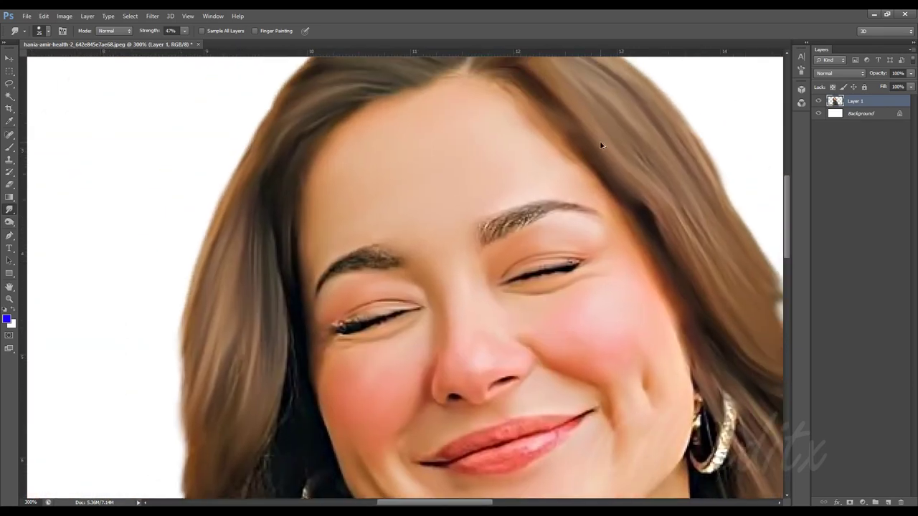
{"action": "scroll", "coordinate": [477, 178], "scroll_direction": "down", "scroll_amount": 3}
{"action": "left_click_drag", "start_coordinate": [289, 242], "coordinate": [273, 188]}
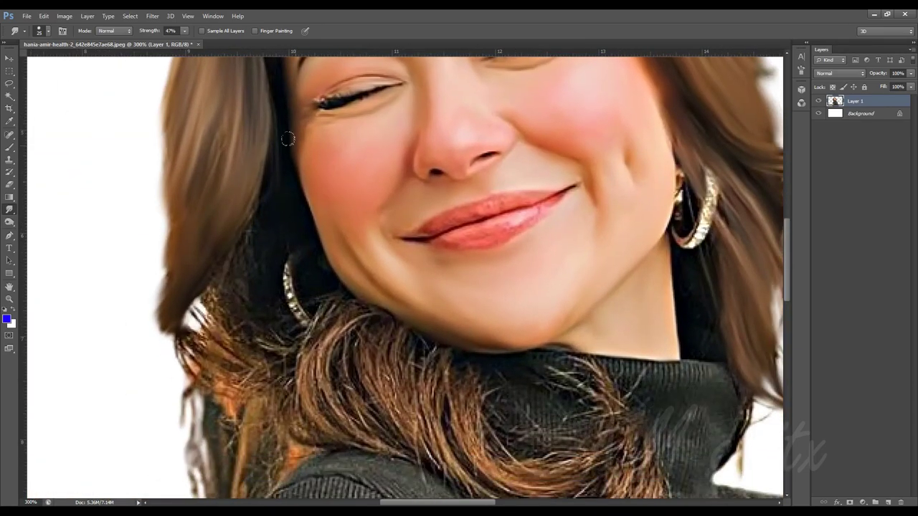
{"action": "left_click_drag", "start_coordinate": [215, 169], "coordinate": [205, 76]}
{"action": "left_click_drag", "start_coordinate": [232, 227], "coordinate": [183, 273]}
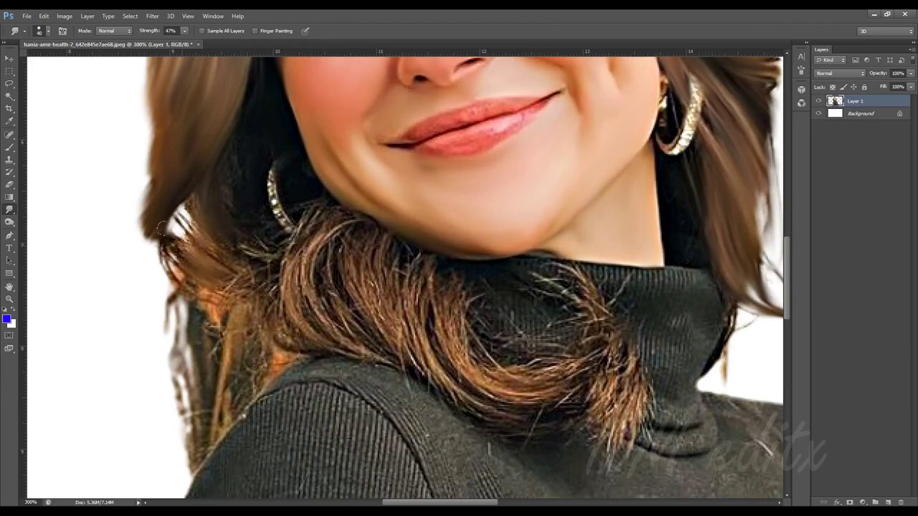
{"action": "left_click_drag", "start_coordinate": [219, 215], "coordinate": [183, 247]}
{"action": "mouse_move", "coordinate": [233, 229]}
{"action": "left_mouse_down"}
{"action": "mouse_move", "coordinate": [202, 270]}
{"action": "mouse_move", "coordinate": [237, 315]}
{"action": "left_mouse_up"}
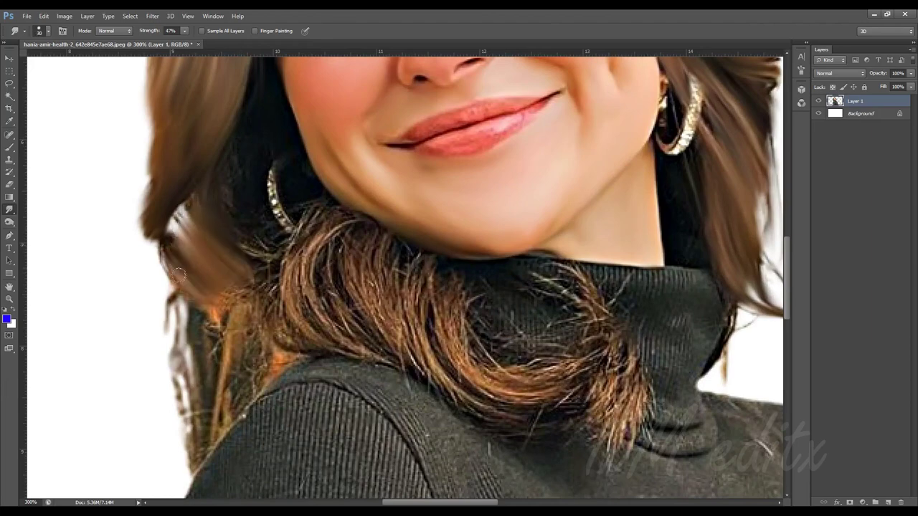
Step: Smudge the hair strands beside the earring into smooth strokes
{"action": "scroll", "coordinate": [229, 291], "scroll_direction": "up", "scroll_amount": 2}
{"action": "scroll", "coordinate": [229, 291], "scroll_direction": "left", "scroll_amount": 1}
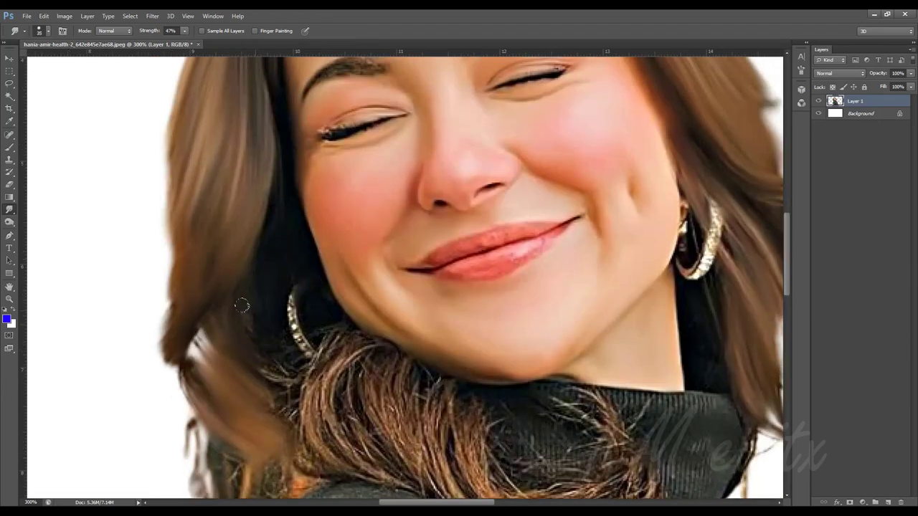
{"action": "scroll", "coordinate": [278, 366], "scroll_direction": "down", "scroll_amount": 2}
{"action": "scroll", "coordinate": [278, 365], "scroll_direction": "right", "scroll_amount": 1}
{"action": "mouse_move", "coordinate": [305, 240]}
{"action": "left_mouse_down"}
{"action": "mouse_move", "coordinate": [315, 337]}
{"action": "mouse_move", "coordinate": [284, 345]}
{"action": "left_mouse_up"}
{"action": "left_click_drag", "start_coordinate": [340, 255], "coordinate": [388, 369]}
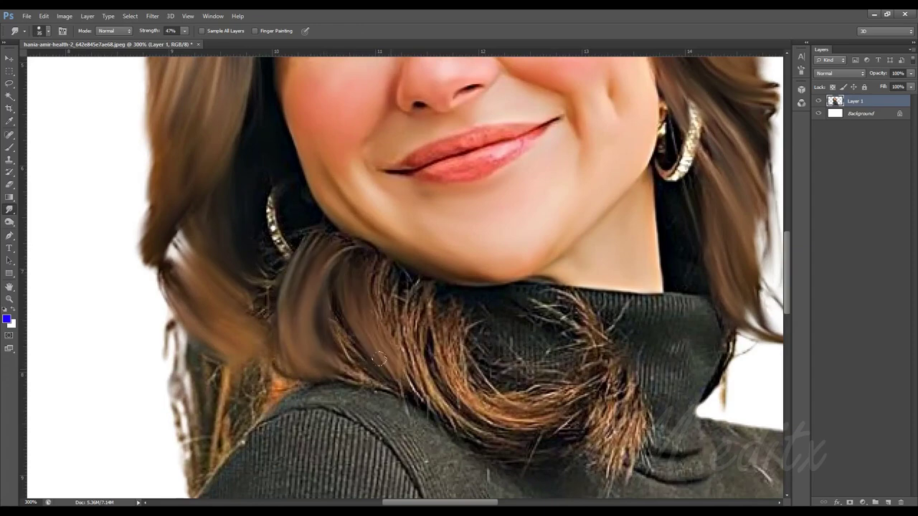
{"action": "left_click_drag", "start_coordinate": [369, 269], "coordinate": [391, 332]}
{"action": "scroll", "coordinate": [392, 332], "scroll_direction": "down", "scroll_amount": 2}
{"action": "scroll", "coordinate": [391, 332], "scroll_direction": "right", "scroll_amount": 1}
{"action": "left_click_drag", "start_coordinate": [355, 237], "coordinate": [495, 409]}
{"action": "scroll", "coordinate": [432, 325], "scroll_direction": "right", "scroll_amount": 2}
{"action": "scroll", "coordinate": [432, 326], "scroll_direction": "up", "scroll_amount": 1}
Step: Smooth the hair lying over the turtleneck into flowing strands
{"action": "left_click_drag", "start_coordinate": [445, 294], "coordinate": [466, 424]}
{"action": "mouse_move", "coordinate": [409, 244]}
{"action": "left_mouse_down"}
{"action": "mouse_move", "coordinate": [459, 315]}
{"action": "mouse_move", "coordinate": [359, 344]}
{"action": "left_mouse_up"}
{"action": "scroll", "coordinate": [309, 322], "scroll_direction": "down", "scroll_amount": 1}
{"action": "mouse_move", "coordinate": [323, 251]}
{"action": "left_mouse_down"}
{"action": "mouse_move", "coordinate": [319, 326]}
{"action": "mouse_move", "coordinate": [444, 347]}
{"action": "left_mouse_up"}
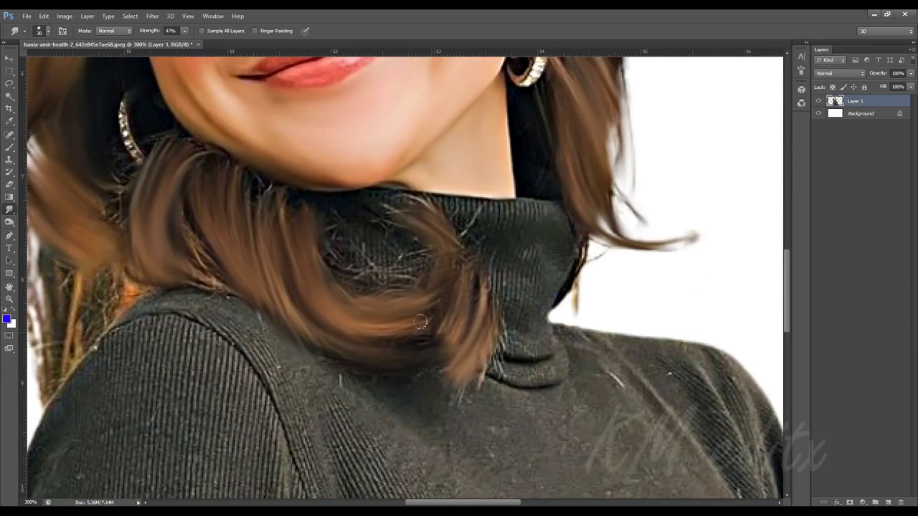
{"action": "left_click_drag", "start_coordinate": [481, 301], "coordinate": [502, 387]}
{"action": "scroll", "coordinate": [429, 352], "scroll_direction": "up", "scroll_amount": 2}
{"action": "scroll", "coordinate": [429, 352], "scroll_direction": "left", "scroll_amount": 1}
{"action": "scroll", "coordinate": [242, 354], "scroll_direction": "left", "scroll_amount": 5}
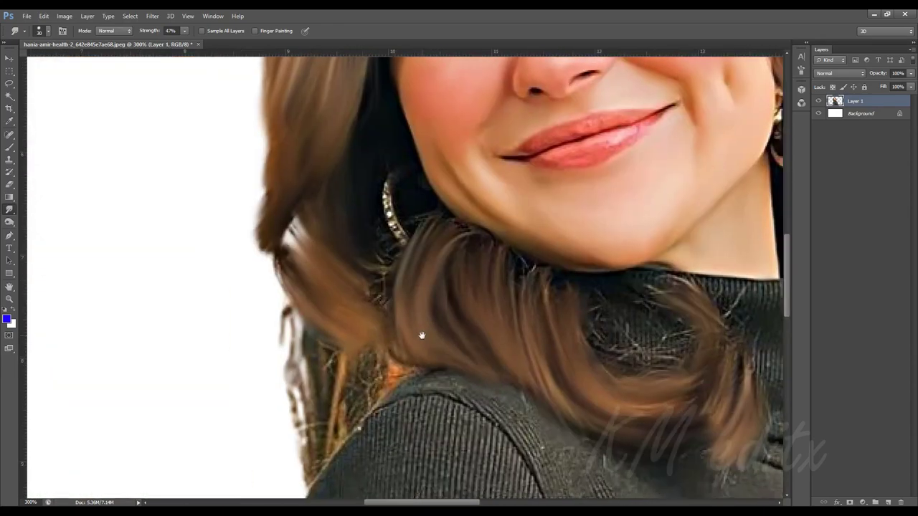
{"action": "scroll", "coordinate": [421, 334], "scroll_direction": "left", "scroll_amount": 1}
Step: Smooth the lower hair edge where it meets the turtleneck
{"action": "left_click_drag", "start_coordinate": [380, 315], "coordinate": [359, 398]}
{"action": "left_click_drag", "start_coordinate": [380, 366], "coordinate": [338, 452]}
{"action": "left_click_drag", "start_coordinate": [401, 430], "coordinate": [404, 337]}
{"action": "scroll", "coordinate": [404, 337], "scroll_direction": "up", "scroll_amount": 2}
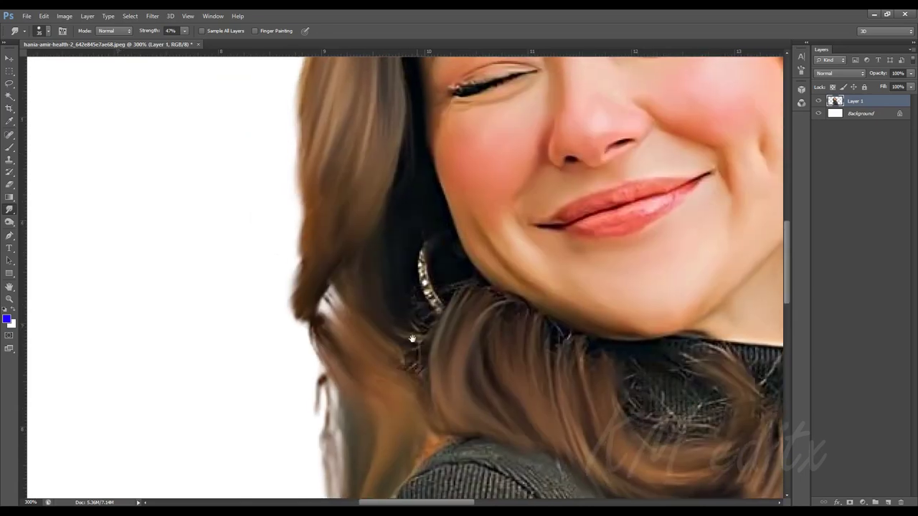
{"action": "scroll", "coordinate": [406, 344], "scroll_direction": "up", "scroll_amount": 1}
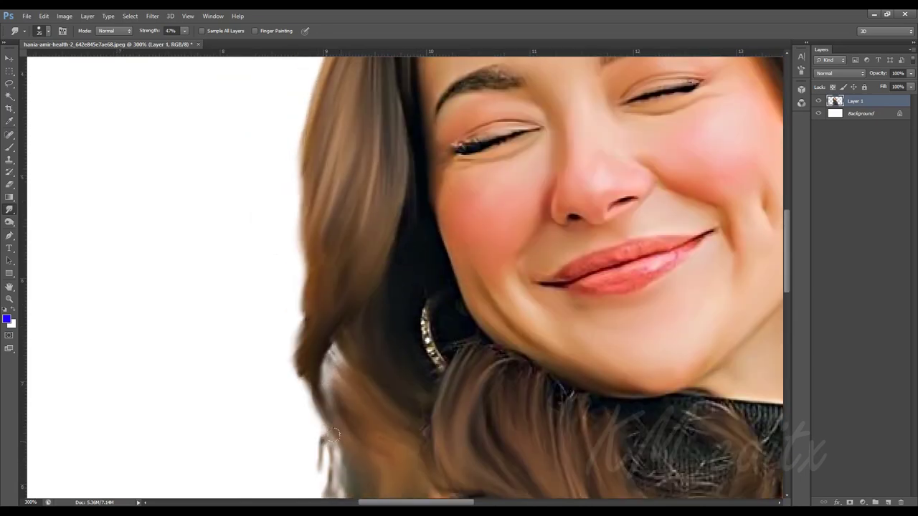
{"action": "scroll", "coordinate": [316, 364], "scroll_direction": "down", "scroll_amount": 3}
{"action": "scroll", "coordinate": [316, 363], "scroll_direction": "right", "scroll_amount": 1}
{"action": "scroll", "coordinate": [287, 323], "scroll_direction": "down", "scroll_amount": 2}
Step: Make one Eraser stroke, then zoom out to see the whole image
{"action": "key", "text": "e"}
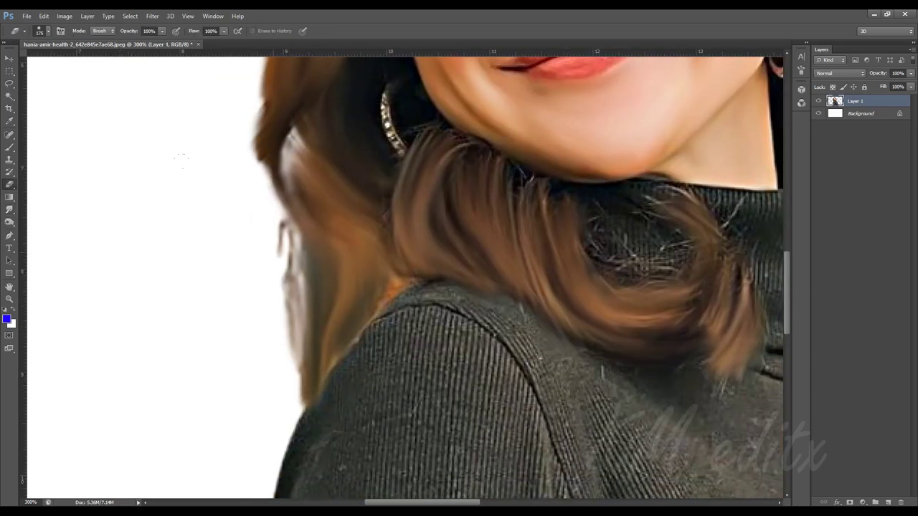
{"action": "mouse_move", "coordinate": [264, 225]}
{"action": "left_mouse_down"}
{"action": "mouse_move", "coordinate": [272, 222]}
{"action": "mouse_move", "coordinate": [272, 346]}
{"action": "mouse_move", "coordinate": [301, 318]}
{"action": "mouse_move", "coordinate": [303, 376]}
{"action": "left_mouse_up"}
{"action": "scroll", "coordinate": [301, 318], "scroll_direction": "up", "scroll_amount": 2}
{"action": "key", "text": "ctrl+0"}
{"action": "scroll", "coordinate": [219, 287], "scroll_direction": "up", "scroll_amount": 5}
{"action": "scroll", "coordinate": [219, 287], "scroll_direction": "up", "scroll_amount": 2}
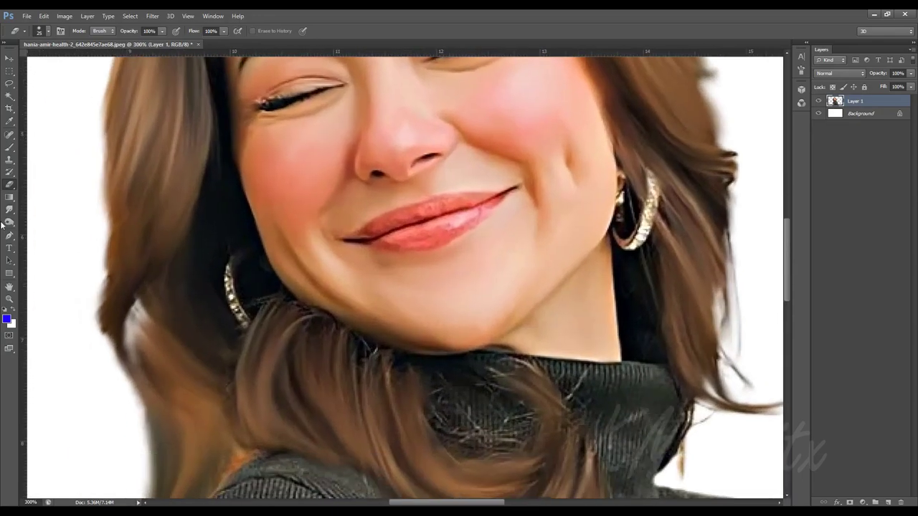
Step: Return to the Smudge tool at 37% strength and resize the brush down to 25
{"action": "key", "text": "r"}
{"action": "left_click_drag", "start_coordinate": [185, 32], "coordinate": [180, 34]}
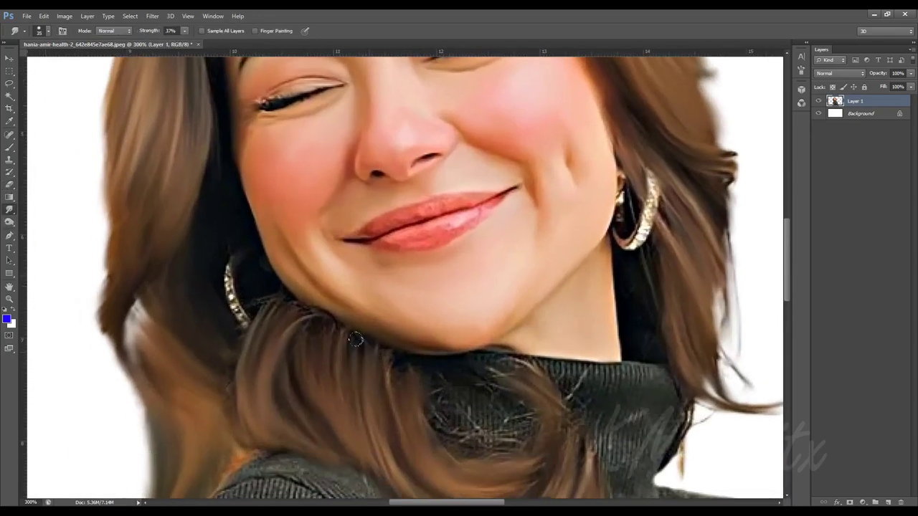
{"action": "key", "text": "bracketleft"}
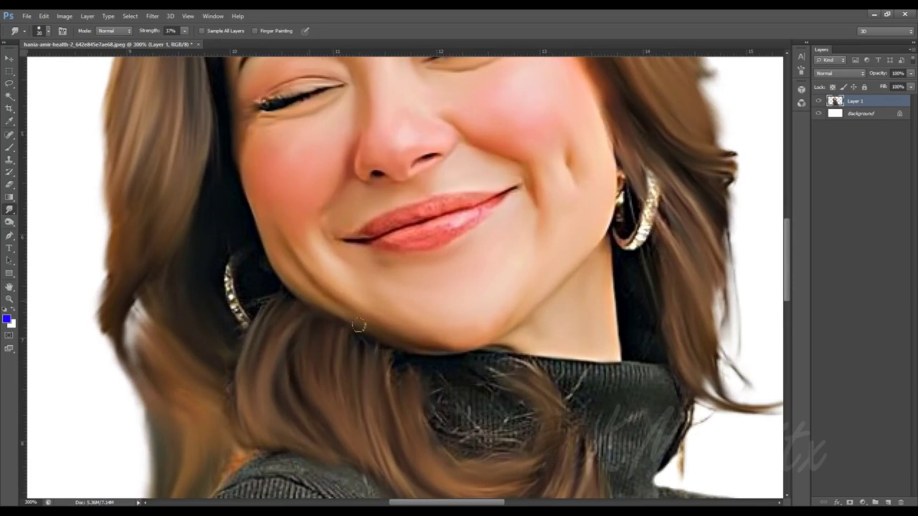
{"action": "scroll", "coordinate": [376, 360], "scroll_direction": "down", "scroll_amount": 2}
{"action": "key", "text": "bracketright"}
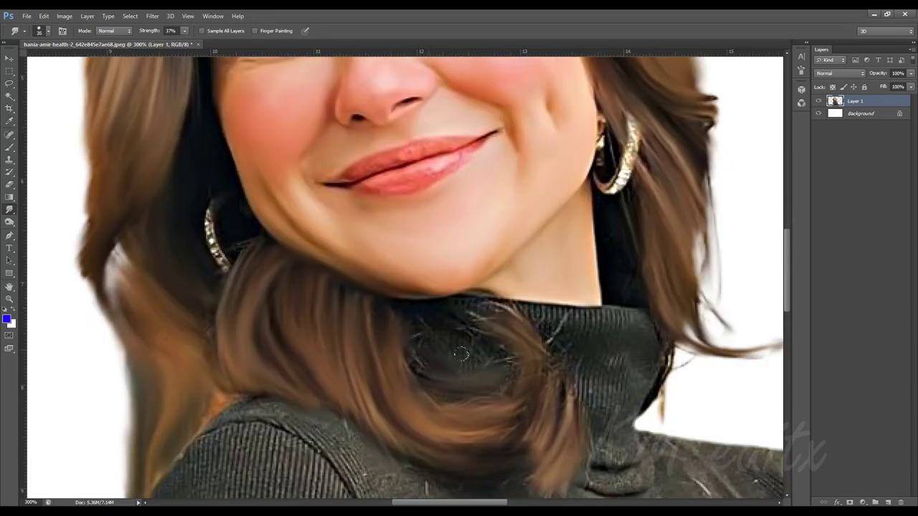
{"action": "scroll", "coordinate": [447, 380], "scroll_direction": "up", "scroll_amount": 1}
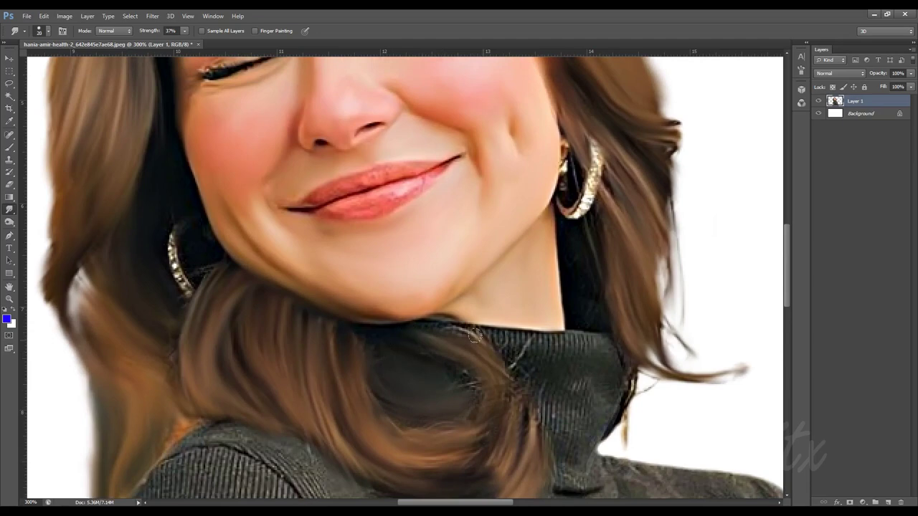
{"action": "key", "text": "bracketleft"}
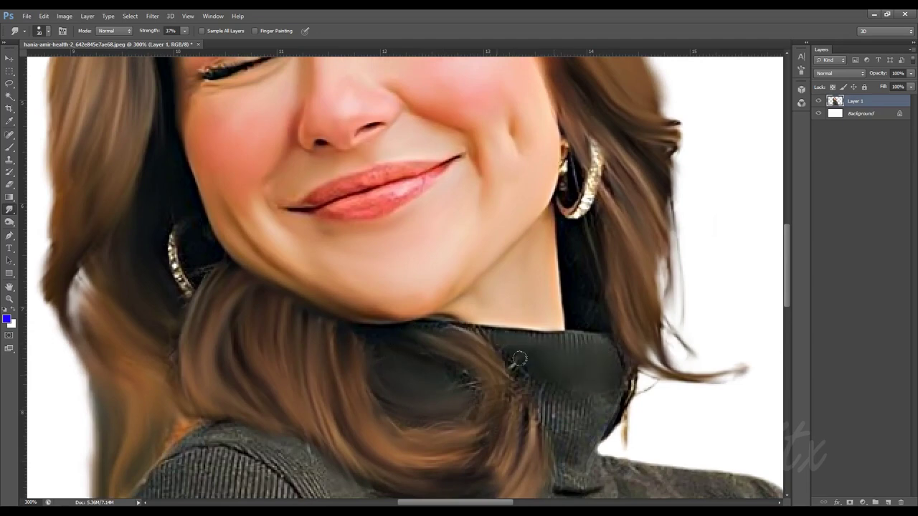
{"action": "scroll", "coordinate": [519, 359], "scroll_direction": "down", "scroll_amount": 3}
{"action": "key", "text": "bracketleft"}
{"action": "scroll", "coordinate": [446, 337], "scroll_direction": "down", "scroll_amount": 1}
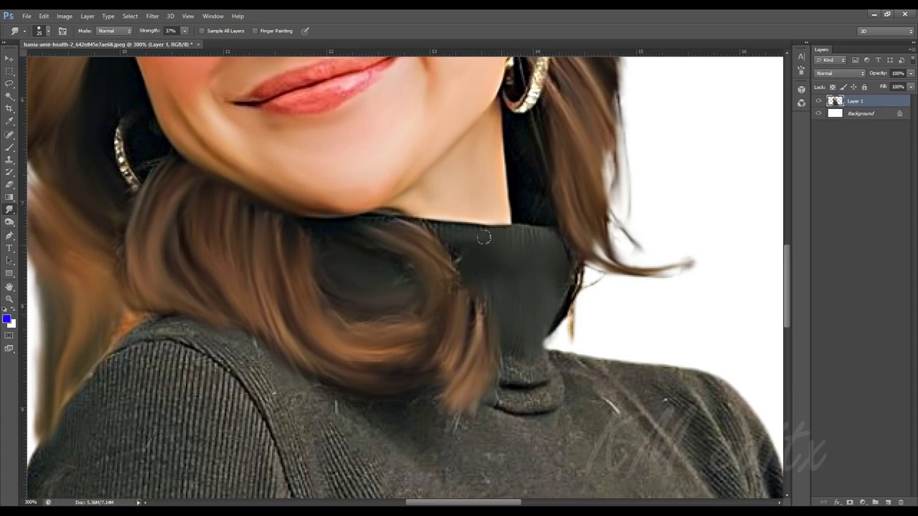
{"action": "scroll", "coordinate": [516, 307], "scroll_direction": "down", "scroll_amount": 3}
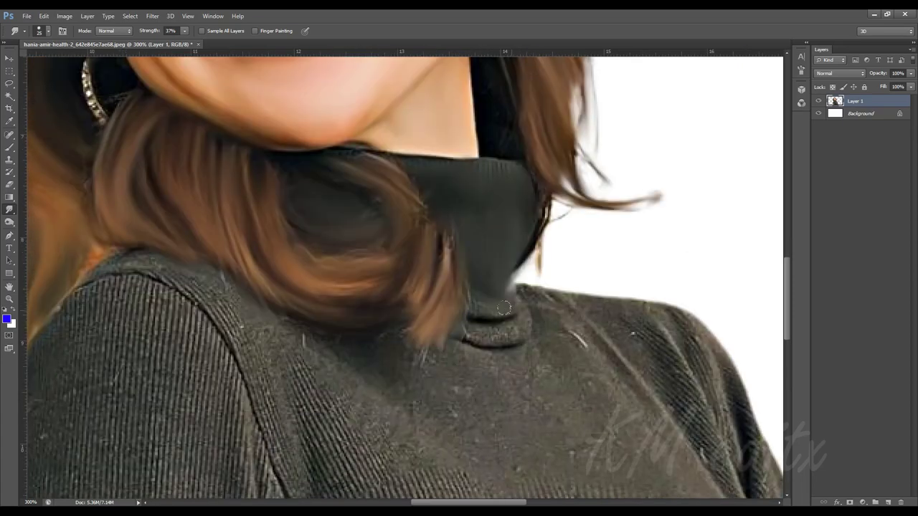
Step: Enlarge the brush to 50 and smudge the turtleneck collar and shoulder edges smooth
{"action": "key", "text": "bracketright"}
{"action": "key", "text": "bracketright"}
{"action": "key", "text": "bracketright"}
{"action": "left_click_drag", "start_coordinate": [488, 319], "coordinate": [513, 344]}
{"action": "mouse_move", "coordinate": [527, 291]}
{"action": "left_mouse_down"}
{"action": "mouse_move", "coordinate": [609, 328]}
{"action": "mouse_move", "coordinate": [545, 291]}
{"action": "mouse_move", "coordinate": [588, 327]}
{"action": "mouse_move", "coordinate": [476, 322]}
{"action": "left_mouse_up"}
{"action": "scroll", "coordinate": [431, 256], "scroll_direction": "down", "scroll_amount": 5}
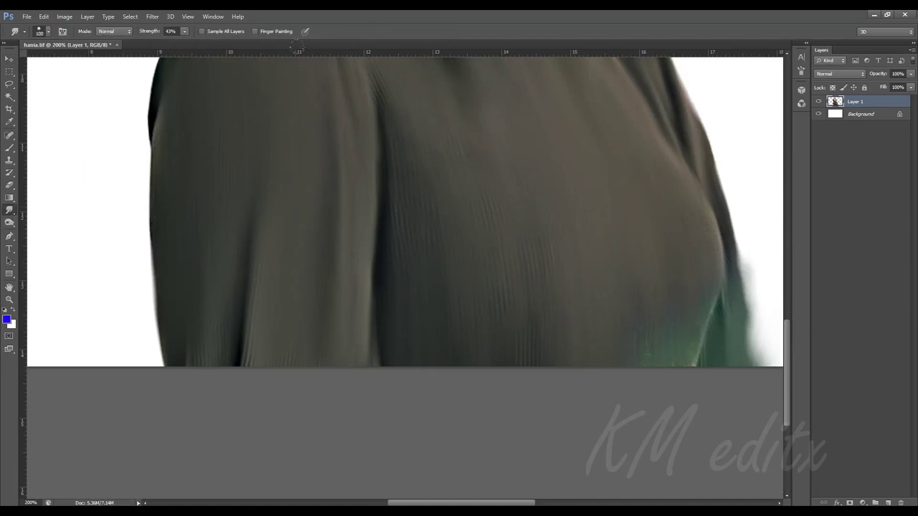
Step: Zoom in on the face and blend away the highlights along the left eye's lash line
{"action": "left_click_drag", "start_coordinate": [568, 198], "coordinate": [609, 412]}
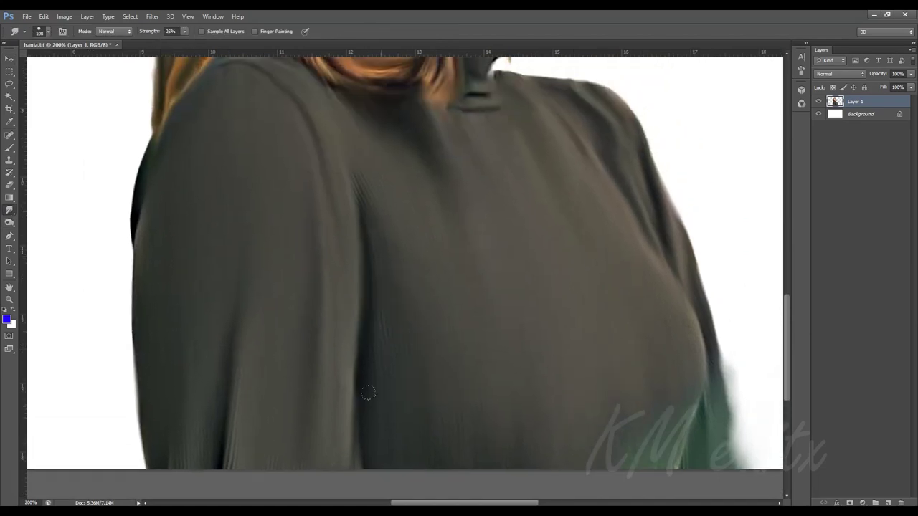
{"action": "scroll", "coordinate": [404, 294], "scroll_direction": "up", "scroll_amount": 3}
{"action": "scroll", "coordinate": [404, 294], "scroll_direction": "up", "scroll_amount": 5}
{"action": "scroll", "coordinate": [380, 251], "scroll_direction": "up", "scroll_amount": 1}
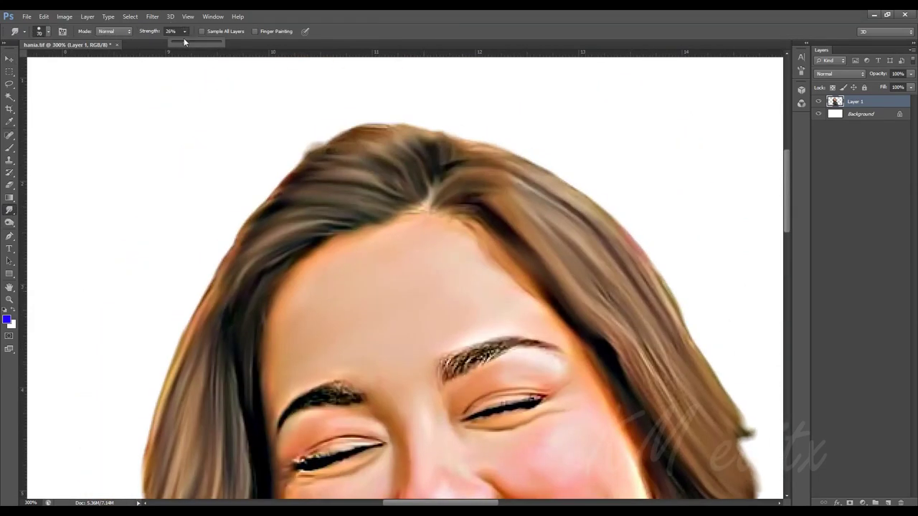
{"action": "scroll", "coordinate": [370, 230], "scroll_direction": "down", "scroll_amount": 2}
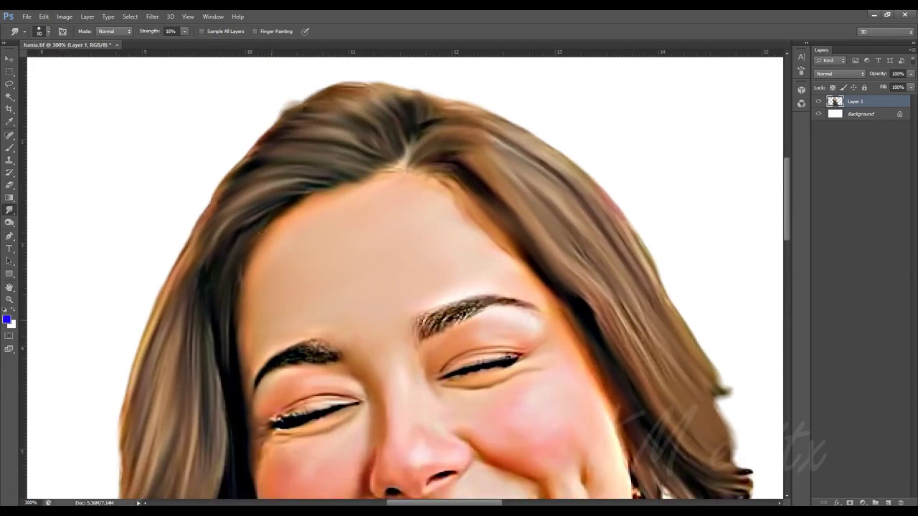
{"action": "scroll", "coordinate": [381, 239], "scroll_direction": "down", "scroll_amount": 3}
{"action": "scroll", "coordinate": [504, 364], "scroll_direction": "up", "scroll_amount": 1}
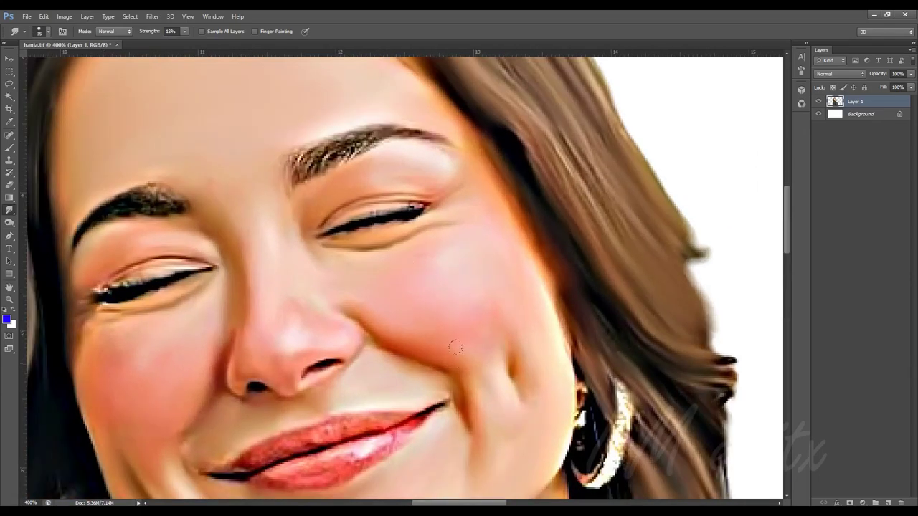
{"action": "scroll", "coordinate": [456, 347], "scroll_direction": "down", "scroll_amount": 4}
{"action": "scroll", "coordinate": [433, 236], "scroll_direction": "down", "scroll_amount": 1}
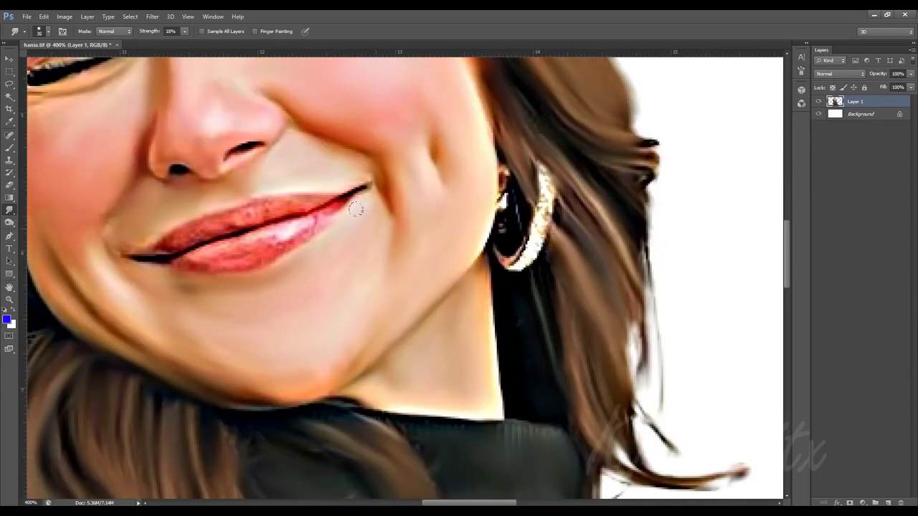
{"action": "scroll", "coordinate": [345, 302], "scroll_direction": "down", "scroll_amount": 1}
{"action": "scroll", "coordinate": [368, 262], "scroll_direction": "left", "scroll_amount": 4}
{"action": "scroll", "coordinate": [416, 322], "scroll_direction": "left", "scroll_amount": 3}
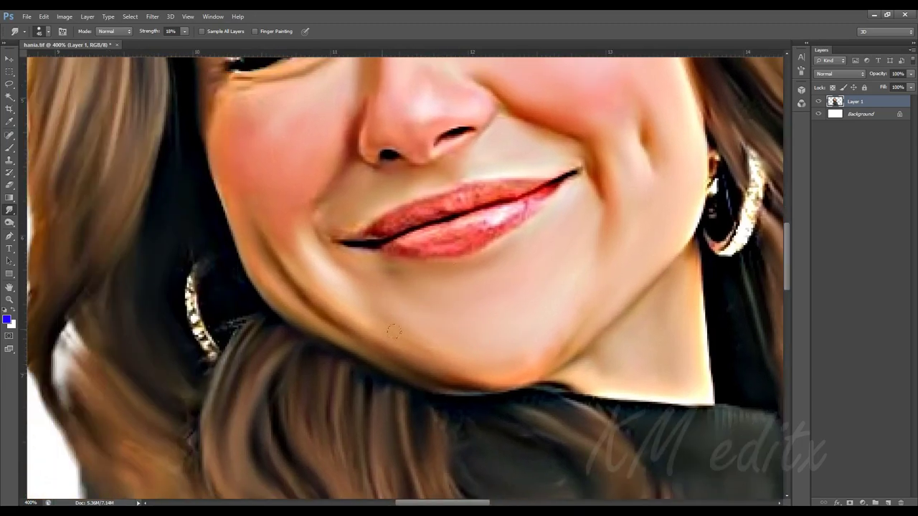
{"action": "scroll", "coordinate": [437, 334], "scroll_direction": "left", "scroll_amount": 3}
{"action": "scroll", "coordinate": [438, 334], "scroll_direction": "up", "scroll_amount": 1}
{"action": "scroll", "coordinate": [466, 344], "scroll_direction": "left", "scroll_amount": 1}
{"action": "scroll", "coordinate": [466, 344], "scroll_direction": "up", "scroll_amount": 1}
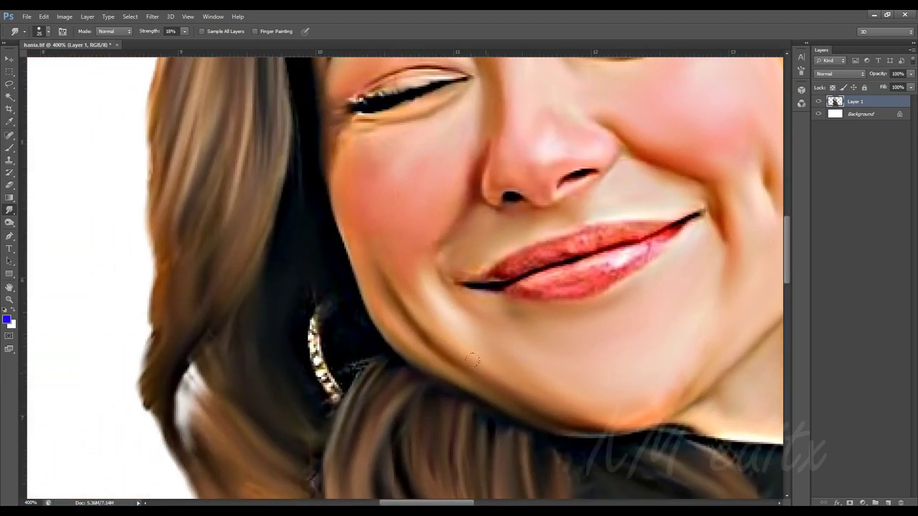
{"action": "scroll", "coordinate": [452, 370], "scroll_direction": "up", "scroll_amount": 1}
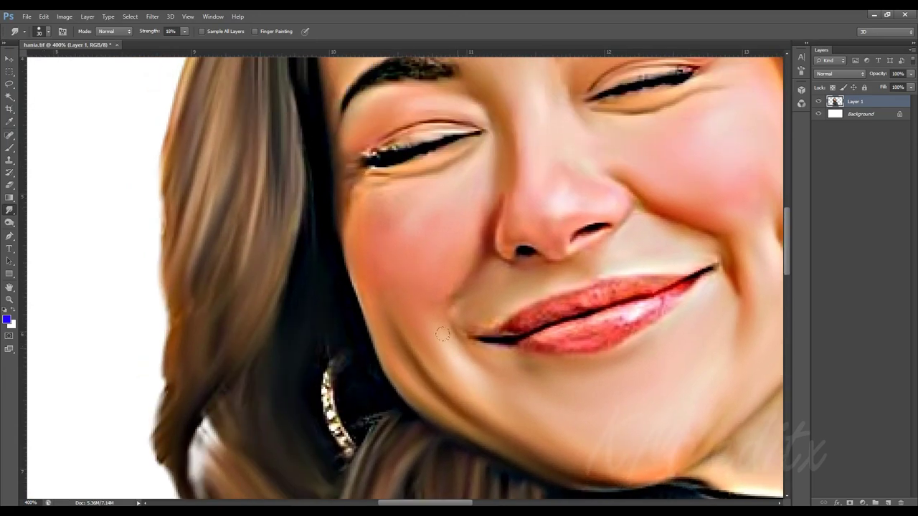
{"action": "scroll", "coordinate": [430, 373], "scroll_direction": "up", "scroll_amount": 2}
{"action": "scroll", "coordinate": [423, 374], "scroll_direction": "left", "scroll_amount": 1}
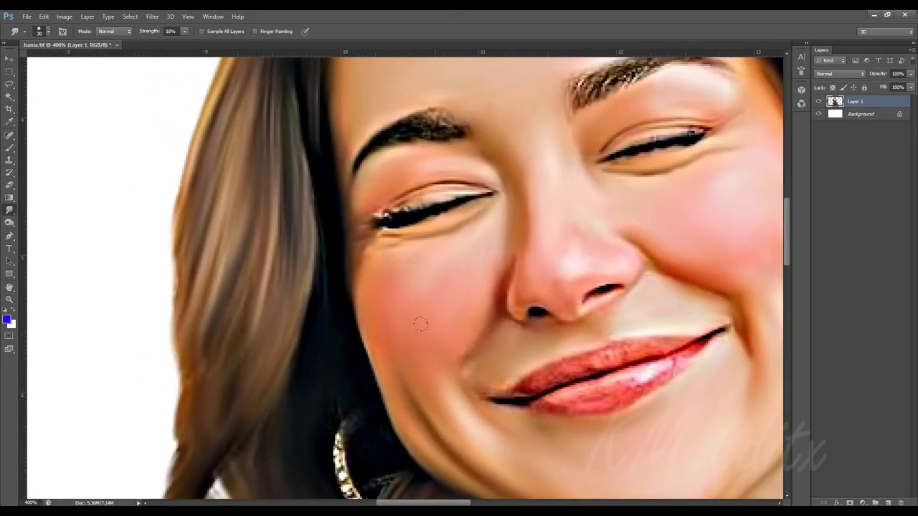
{"action": "scroll", "coordinate": [445, 319], "scroll_direction": "up", "scroll_amount": 2}
{"action": "scroll", "coordinate": [373, 335], "scroll_direction": "up", "scroll_amount": 2}
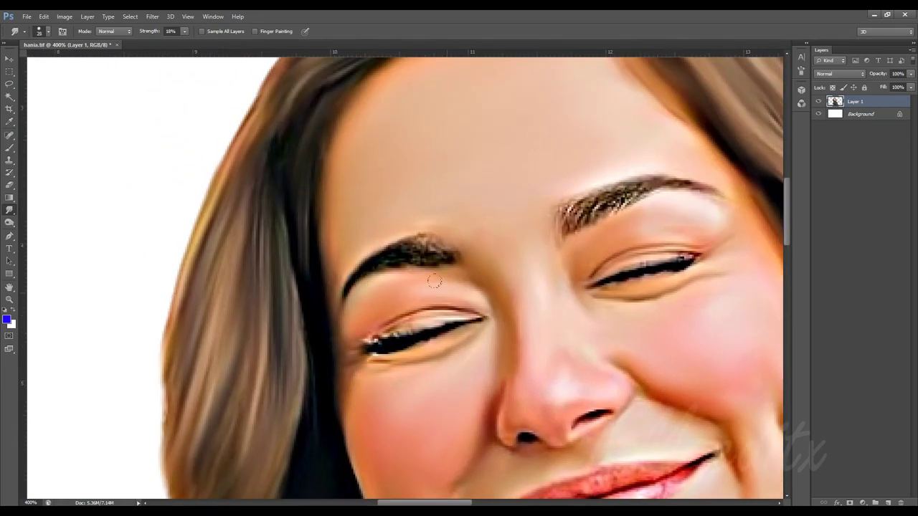
{"action": "left_click_drag", "start_coordinate": [437, 326], "coordinate": [357, 336]}
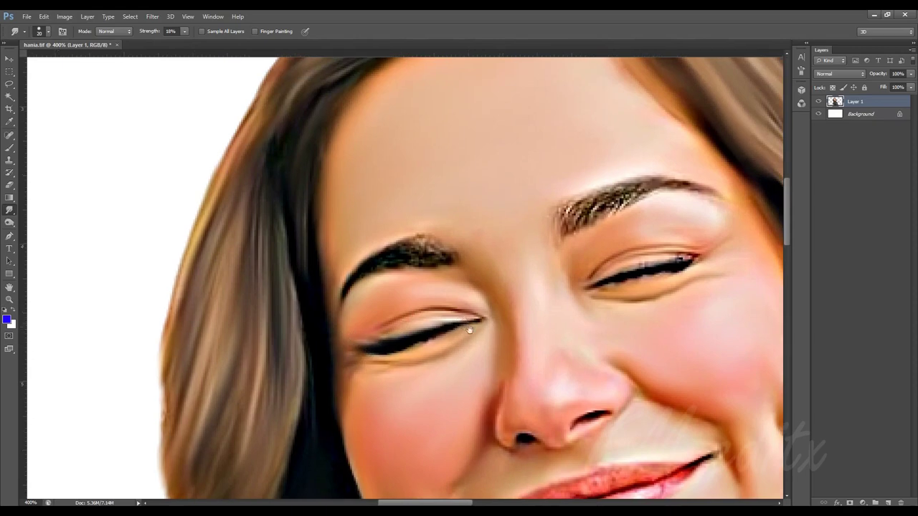
Step: Smudge the outer end of the eyebrow smooth
{"action": "scroll", "coordinate": [486, 318], "scroll_direction": "right", "scroll_amount": 1}
{"action": "scroll", "coordinate": [421, 225], "scroll_direction": "down", "scroll_amount": 3}
{"action": "scroll", "coordinate": [429, 197], "scroll_direction": "right", "scroll_amount": 2}
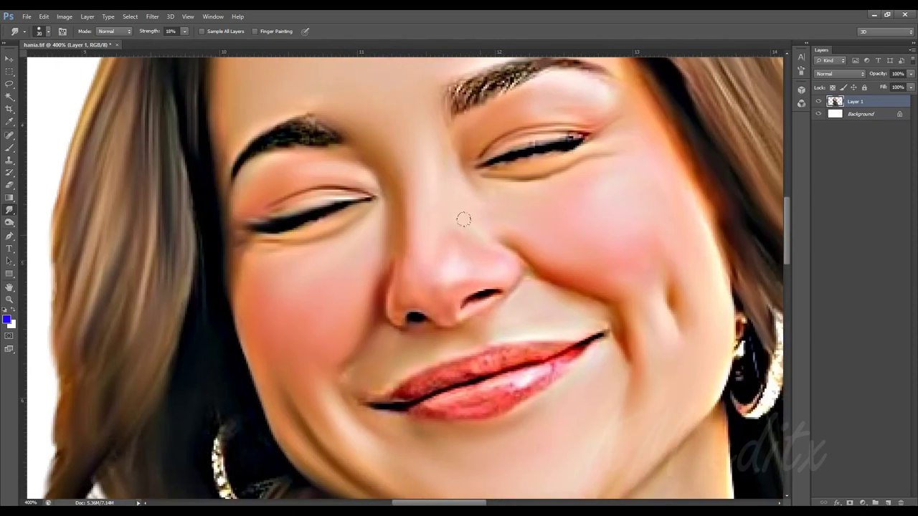
{"action": "scroll", "coordinate": [427, 291], "scroll_direction": "down", "scroll_amount": 1}
{"action": "scroll", "coordinate": [362, 331], "scroll_direction": "right", "scroll_amount": 1}
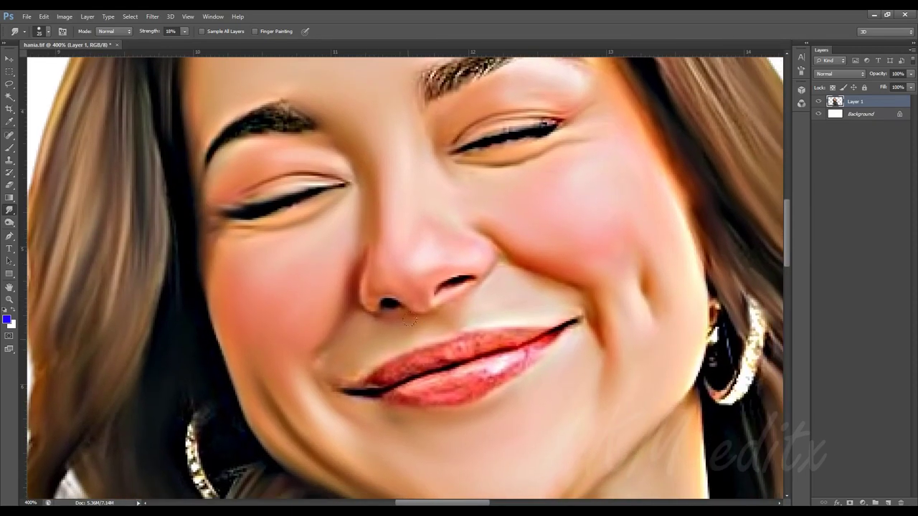
{"action": "scroll", "coordinate": [517, 279], "scroll_direction": "up", "scroll_amount": 1}
{"action": "scroll", "coordinate": [495, 294], "scroll_direction": "right", "scroll_amount": 1}
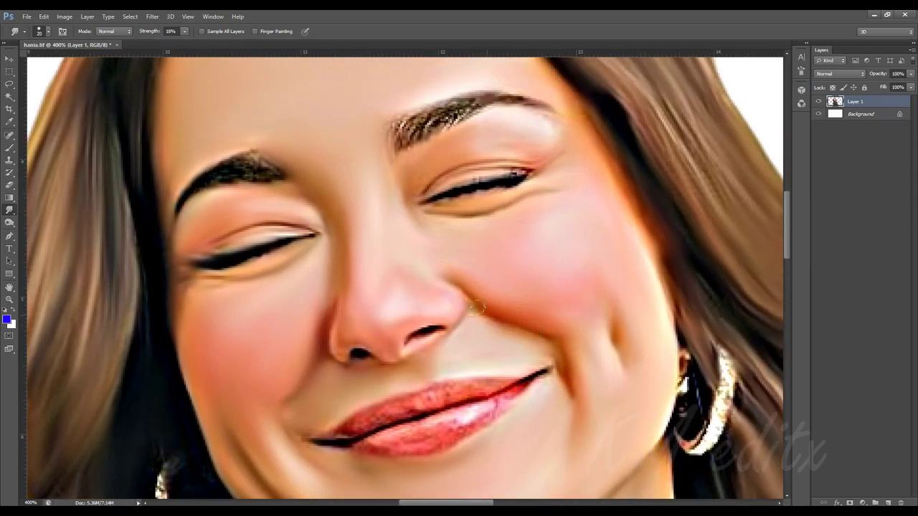
{"action": "scroll", "coordinate": [545, 280], "scroll_direction": "up", "scroll_amount": 1}
{"action": "scroll", "coordinate": [467, 254], "scroll_direction": "right", "scroll_amount": 3}
{"action": "scroll", "coordinate": [511, 237], "scroll_direction": "up", "scroll_amount": 2}
{"action": "scroll", "coordinate": [503, 212], "scroll_direction": "left", "scroll_amount": 1}
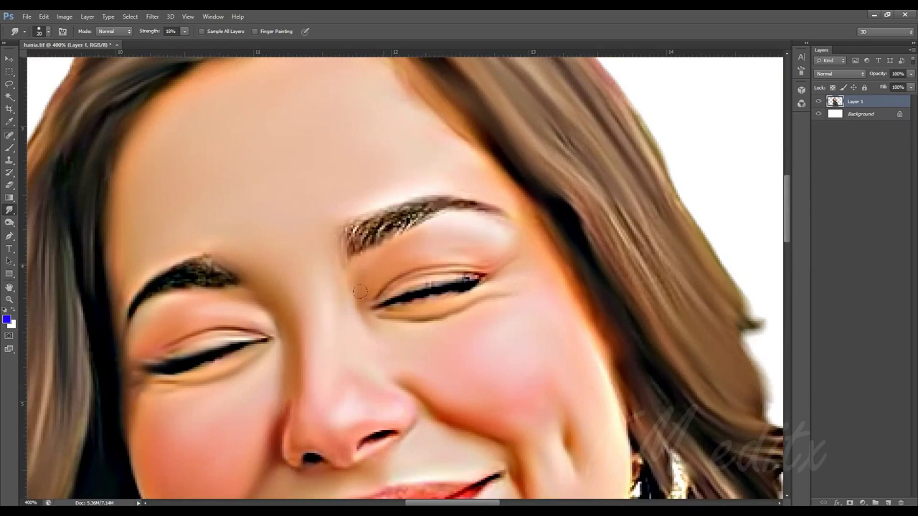
{"action": "left_click_drag", "start_coordinate": [398, 248], "coordinate": [467, 221]}
{"action": "scroll", "coordinate": [526, 227], "scroll_direction": "up", "scroll_amount": 2}
{"action": "scroll", "coordinate": [460, 230], "scroll_direction": "left", "scroll_amount": 1}
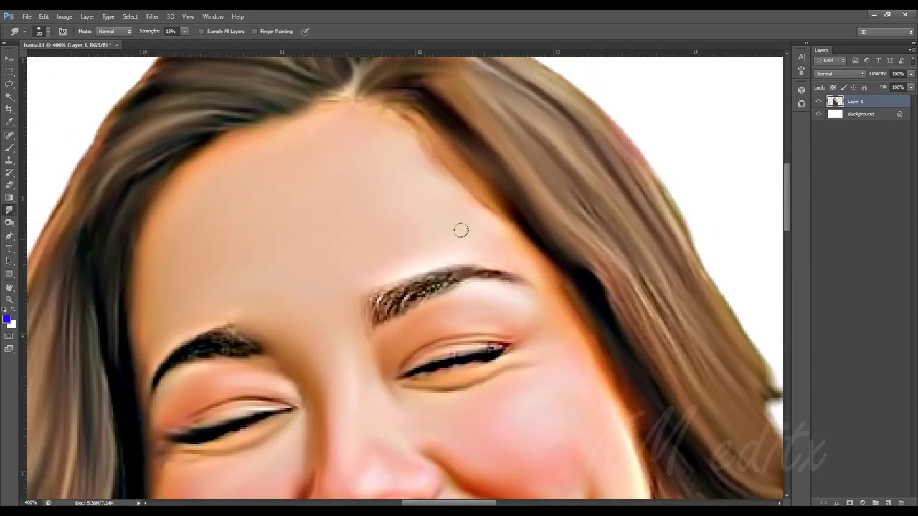
{"action": "scroll", "coordinate": [394, 174], "scroll_direction": "up", "scroll_amount": 3}
{"action": "scroll", "coordinate": [367, 213], "scroll_direction": "left", "scroll_amount": 1}
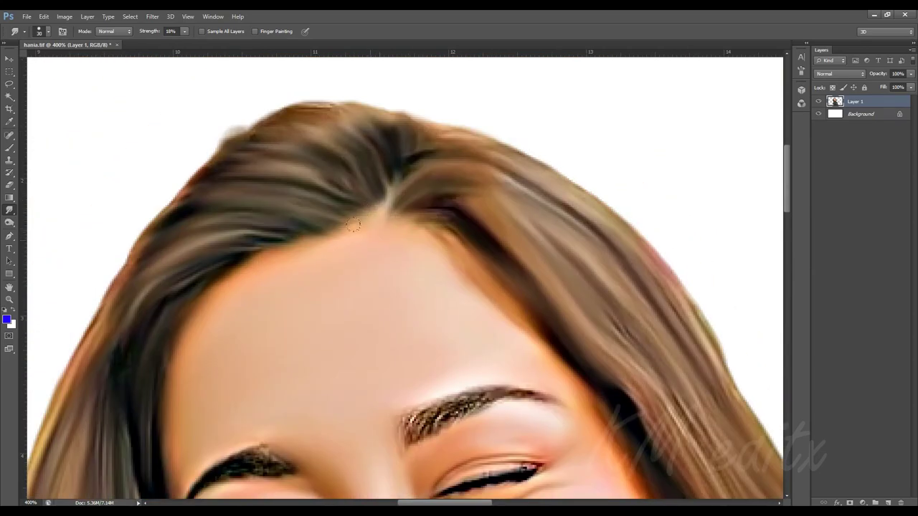
{"action": "scroll", "coordinate": [385, 230], "scroll_direction": "down", "scroll_amount": 2}
{"action": "scroll", "coordinate": [385, 230], "scroll_direction": "up", "scroll_amount": 2}
Step: At 51% Smudge strength, blend the right eyebrow and top of the left eyebrow into soft brown strokes
{"action": "scroll", "coordinate": [385, 231], "scroll_direction": "up", "scroll_amount": 1}
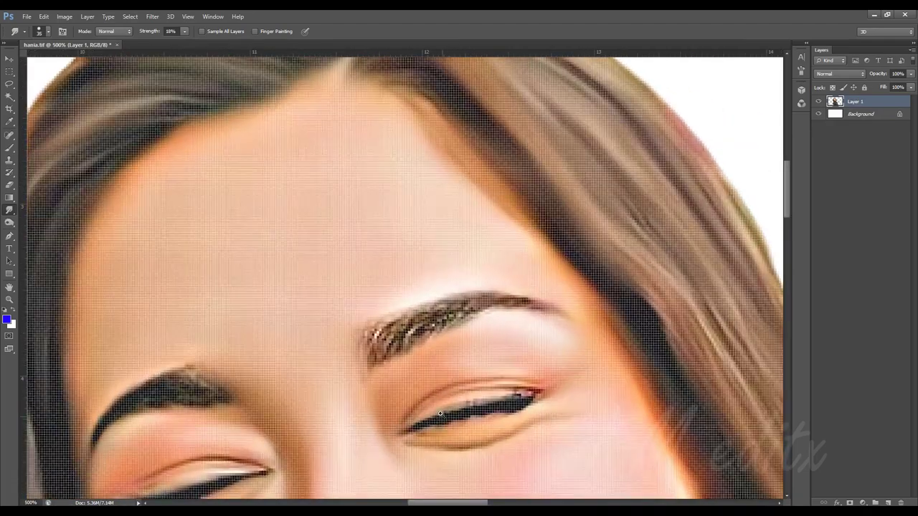
{"action": "scroll", "coordinate": [385, 230], "scroll_direction": "up", "scroll_amount": 1}
{"action": "scroll", "coordinate": [402, 337], "scroll_direction": "down", "scroll_amount": 1}
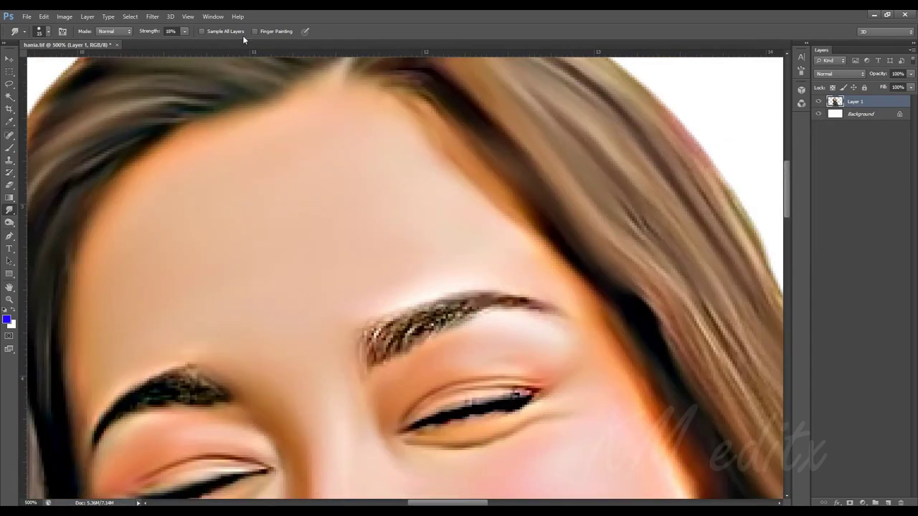
{"action": "mouse_move", "coordinate": [370, 341]}
{"action": "left_mouse_down"}
{"action": "mouse_move", "coordinate": [412, 317]}
{"action": "mouse_move", "coordinate": [503, 296]}
{"action": "left_mouse_up"}
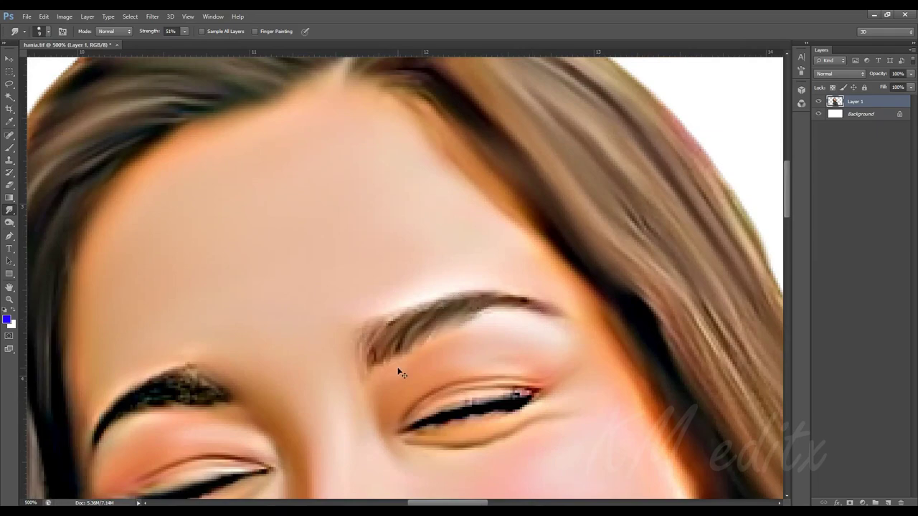
{"action": "scroll", "coordinate": [420, 301], "scroll_direction": "down", "scroll_amount": 2}
{"action": "scroll", "coordinate": [430, 353], "scroll_direction": "up", "scroll_amount": 1}
{"action": "left_click_drag", "start_coordinate": [431, 353], "coordinate": [410, 343]}
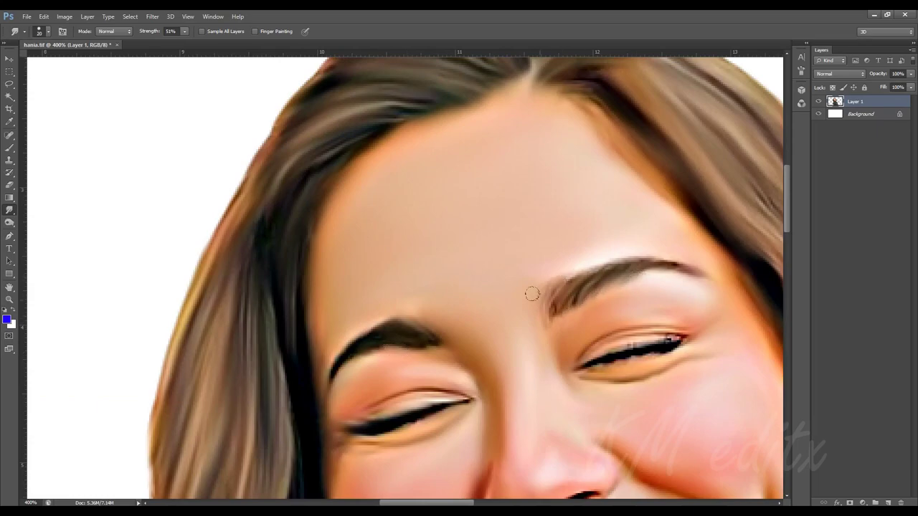
{"action": "scroll", "coordinate": [531, 294], "scroll_direction": "down", "scroll_amount": 2}
{"action": "scroll", "coordinate": [457, 295], "scroll_direction": "up", "scroll_amount": 3}
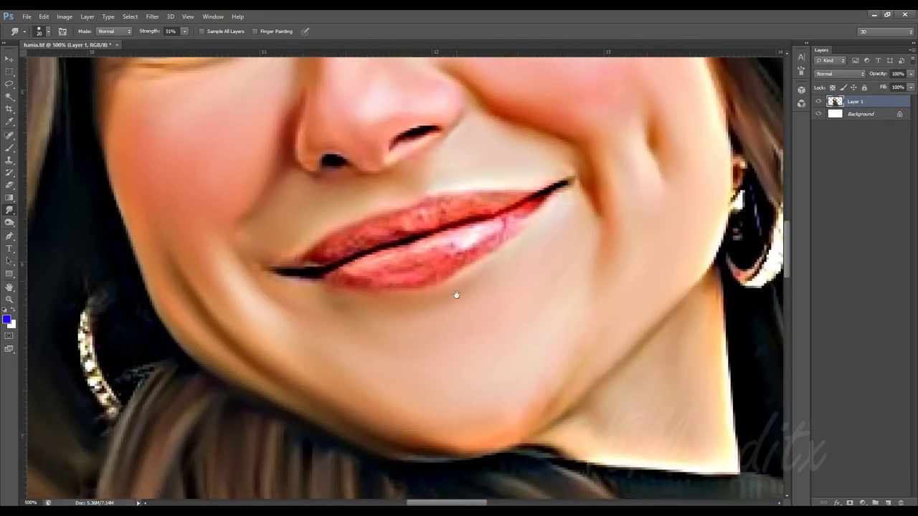
Step: At 30% Smudge strength, soften the nostril, upper lip, lower-lip highlight and dark lip-corner line
{"action": "left_click_drag", "start_coordinate": [456, 295], "coordinate": [459, 367]}
{"action": "left_click_drag", "start_coordinate": [180, 34], "coordinate": [173, 43]}
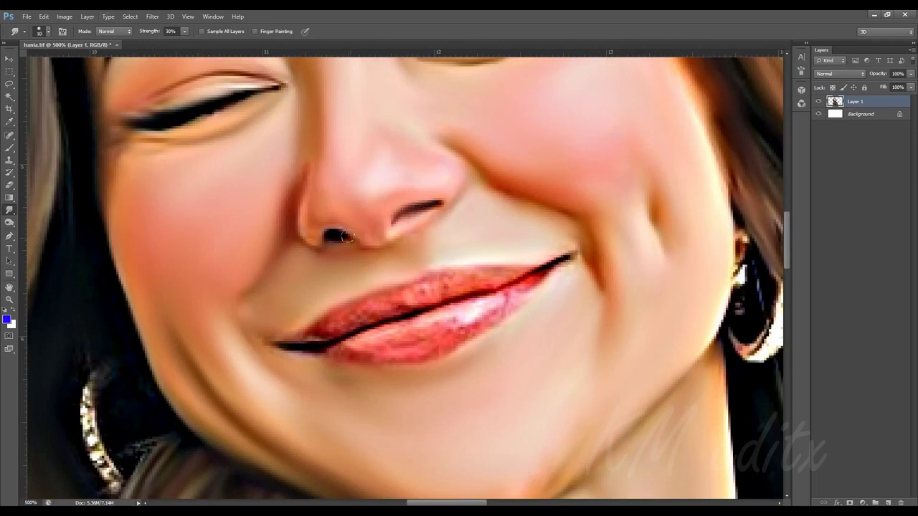
{"action": "left_click_drag", "start_coordinate": [324, 238], "coordinate": [314, 240]}
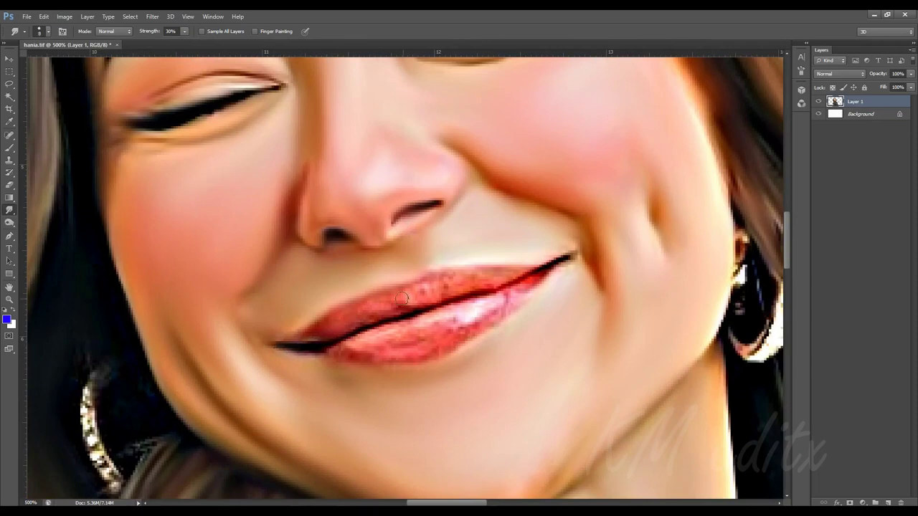
{"action": "mouse_move", "coordinate": [384, 307]}
{"action": "left_mouse_down"}
{"action": "mouse_move", "coordinate": [448, 279]}
{"action": "mouse_move", "coordinate": [515, 290]}
{"action": "left_mouse_up"}
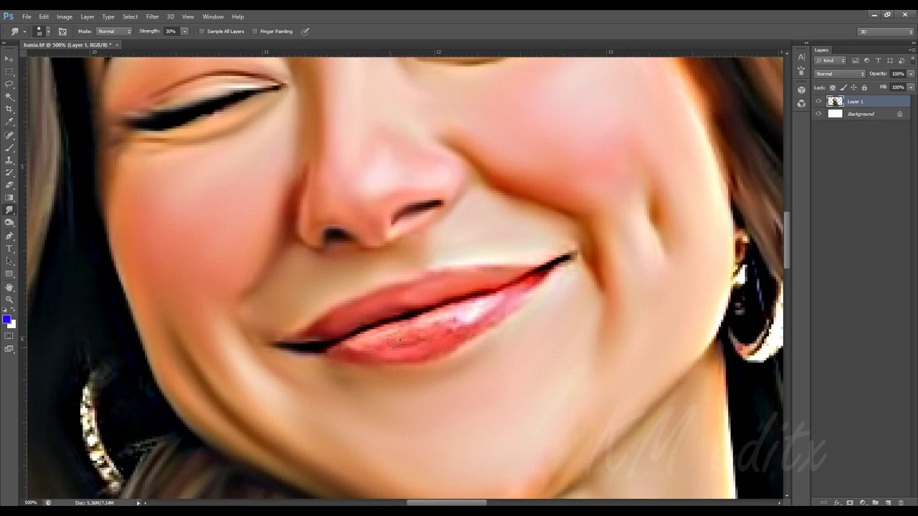
{"action": "left_click_drag", "start_coordinate": [455, 323], "coordinate": [487, 308]}
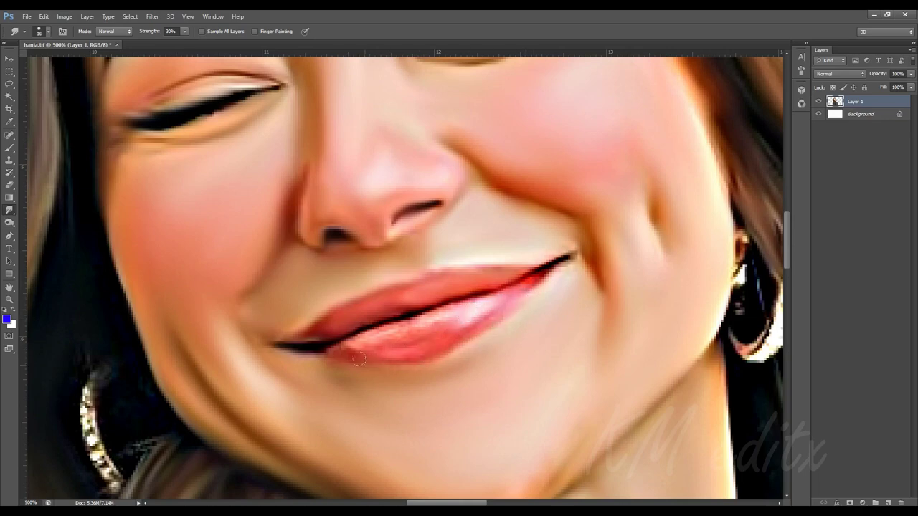
{"action": "left_click_drag", "start_coordinate": [573, 254], "coordinate": [567, 242]}
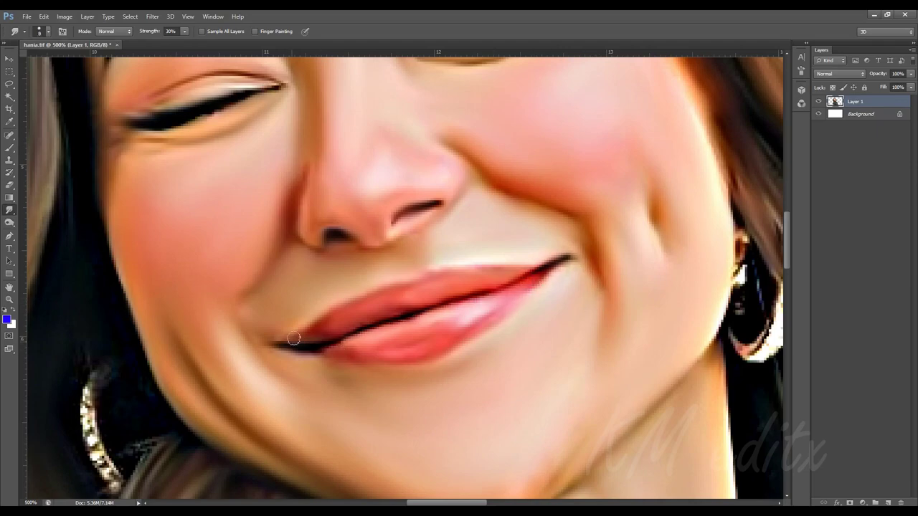
{"action": "scroll", "coordinate": [397, 325], "scroll_direction": "down", "scroll_amount": 5}
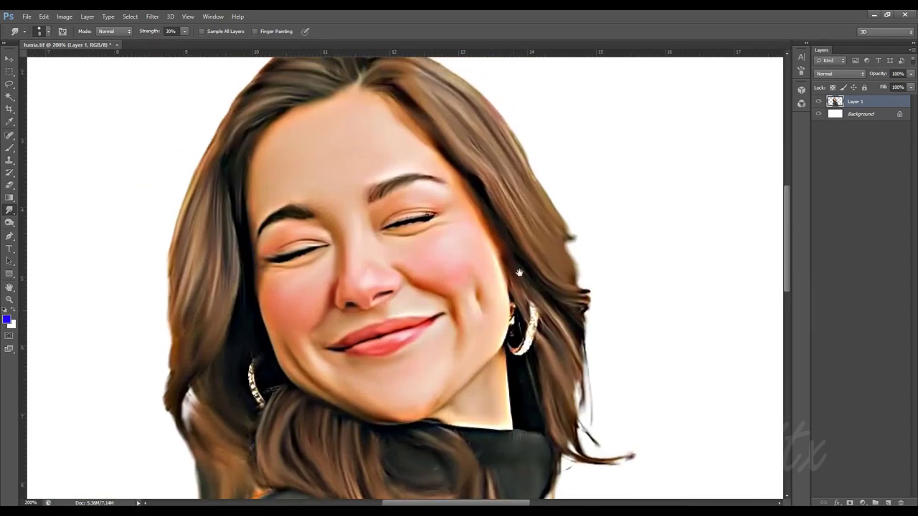
Step: Smudge the earring into the surrounding hair at high zoom
{"action": "scroll", "coordinate": [520, 273], "scroll_direction": "up", "scroll_amount": 3}
{"action": "left_click_drag", "start_coordinate": [338, 114], "coordinate": [439, 226]}
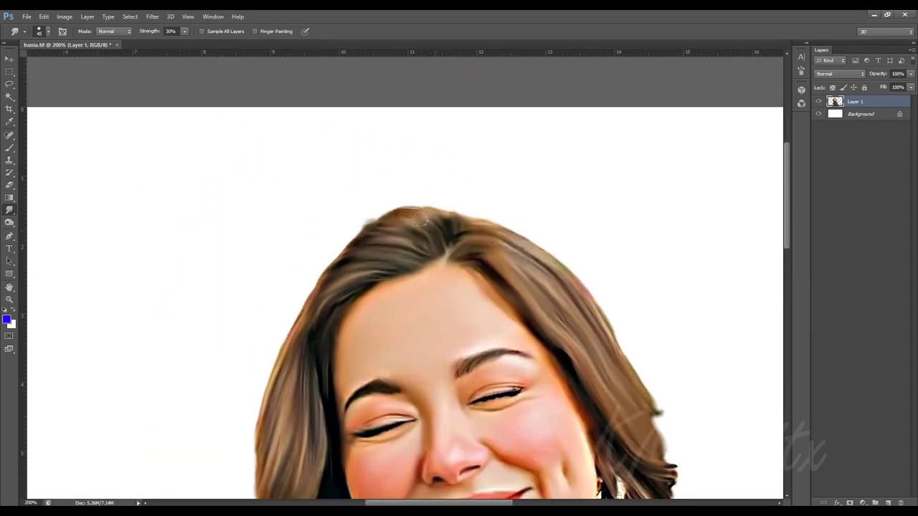
{"action": "scroll", "coordinate": [439, 227], "scroll_direction": "down", "scroll_amount": 3}
{"action": "scroll", "coordinate": [439, 227], "scroll_direction": "up", "scroll_amount": 3}
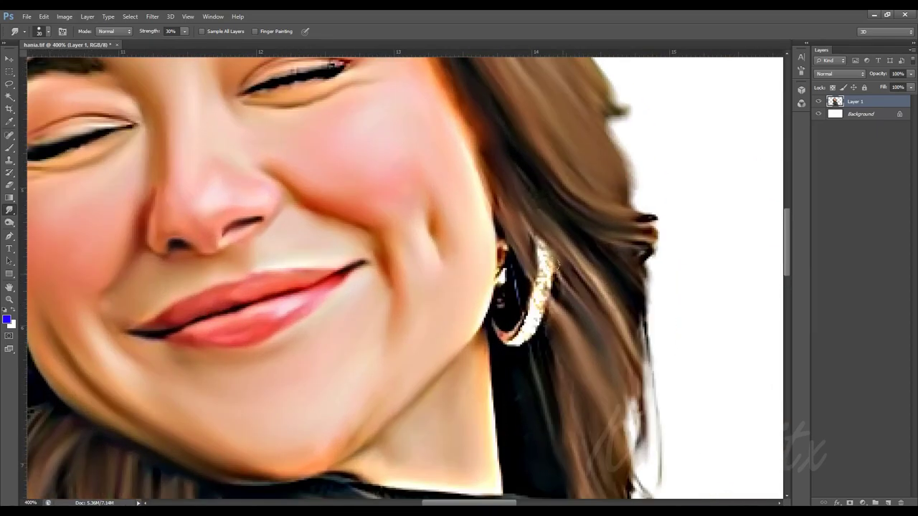
{"action": "scroll", "coordinate": [543, 266], "scroll_direction": "down", "scroll_amount": 2}
{"action": "scroll", "coordinate": [548, 266], "scroll_direction": "down", "scroll_amount": 1}
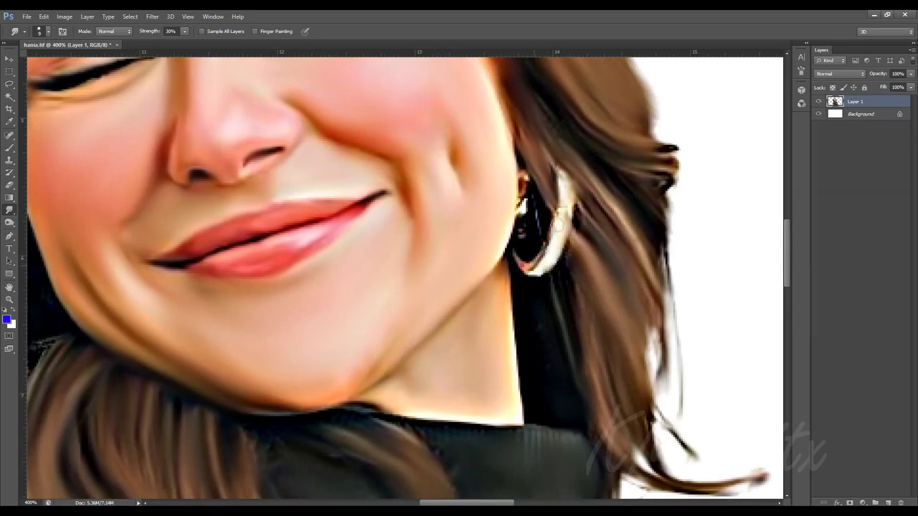
{"action": "scroll", "coordinate": [567, 265], "scroll_direction": "down", "scroll_amount": 1}
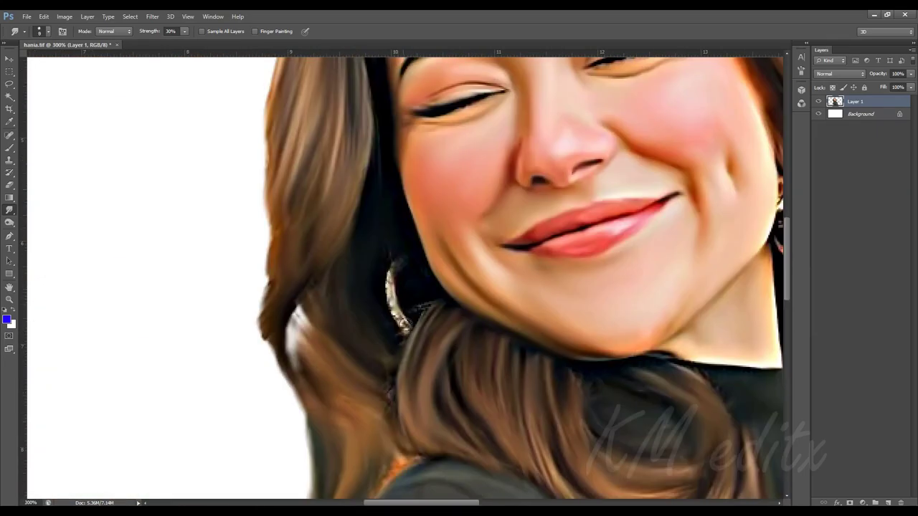
{"action": "mouse_move", "coordinate": [389, 283]}
{"action": "left_mouse_down"}
{"action": "mouse_move", "coordinate": [407, 328]}
{"action": "mouse_move", "coordinate": [401, 311]}
{"action": "left_mouse_up"}
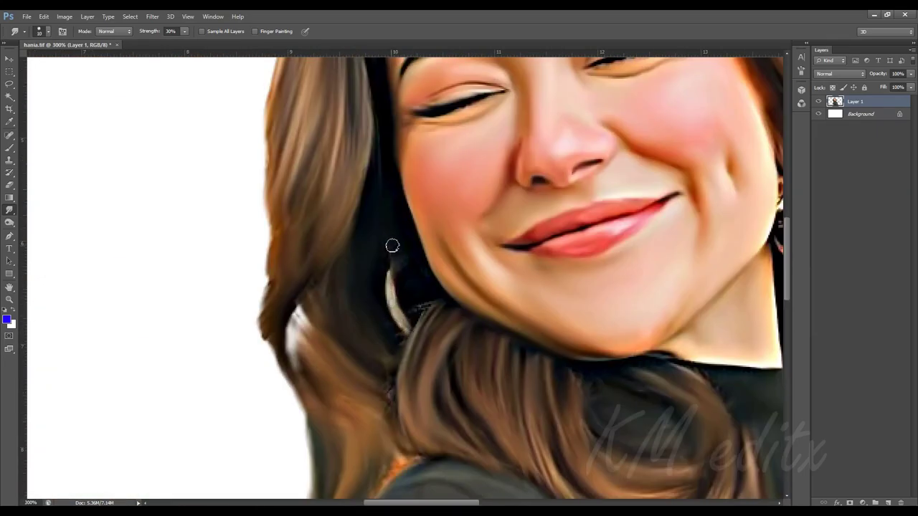
{"action": "scroll", "coordinate": [394, 413], "scroll_direction": "down", "scroll_amount": 2}
{"action": "scroll", "coordinate": [541, 252], "scroll_direction": "down", "scroll_amount": 5}
{"action": "scroll", "coordinate": [467, 318], "scroll_direction": "up", "scroll_amount": 5}
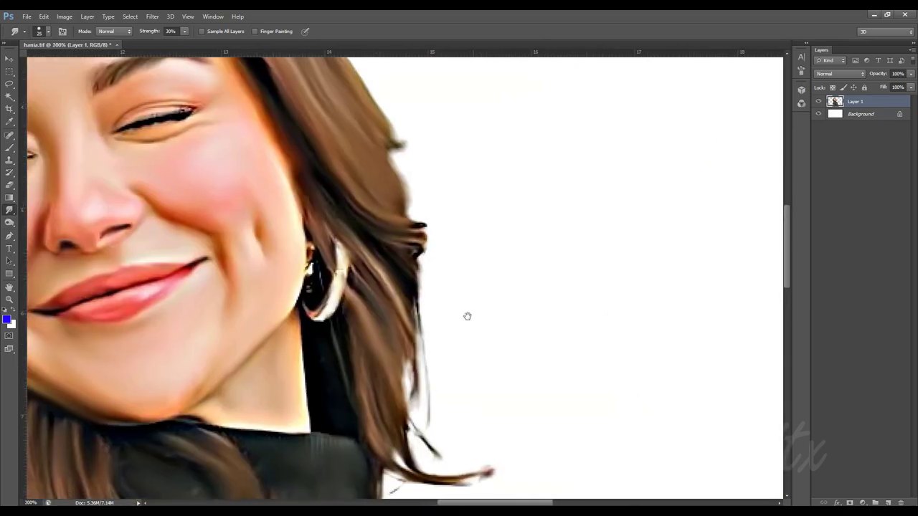
{"action": "scroll", "coordinate": [424, 327], "scroll_direction": "up", "scroll_amount": 2}
{"action": "scroll", "coordinate": [401, 326], "scroll_direction": "left", "scroll_amount": 2}
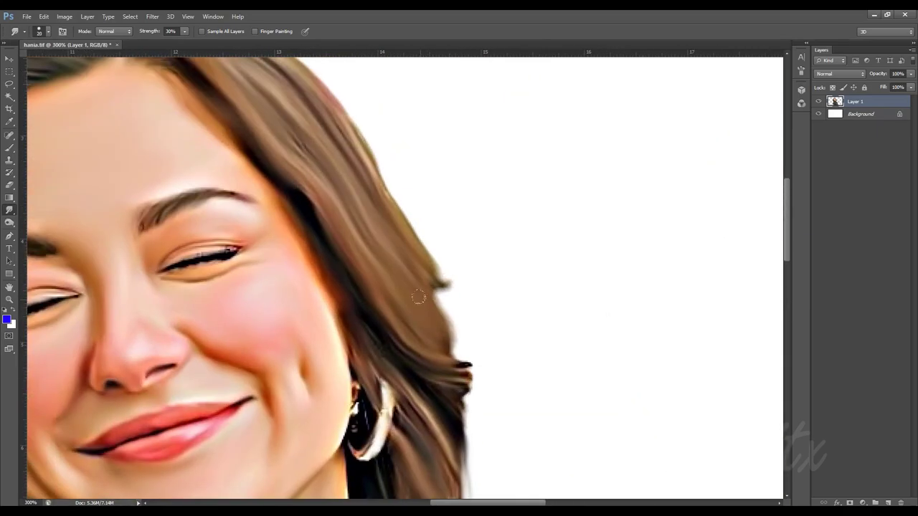
{"action": "scroll", "coordinate": [375, 326], "scroll_direction": "up", "scroll_amount": 1}
Step: With a 20 px Smudge brush, smooth the chin and neck, then fit the portrait on screen
{"action": "key", "text": "bracketleft"}
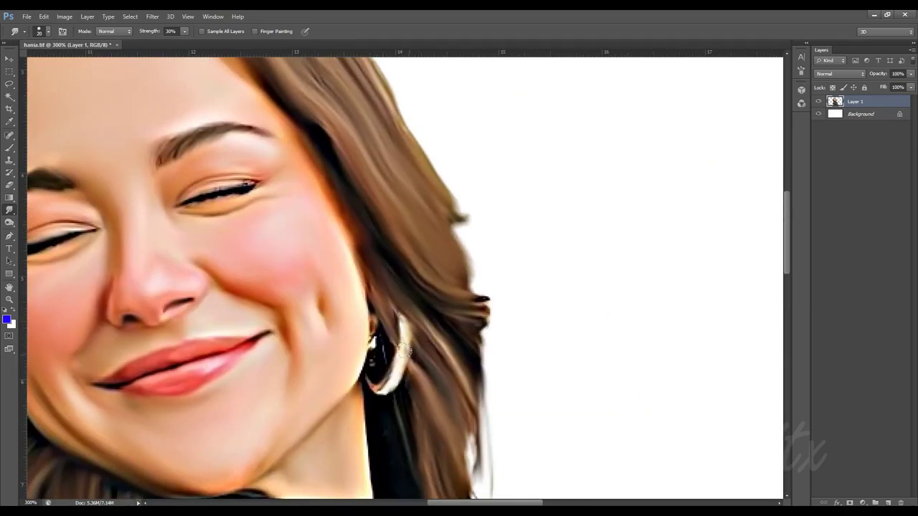
{"action": "scroll", "coordinate": [398, 314], "scroll_direction": "down", "scroll_amount": 1}
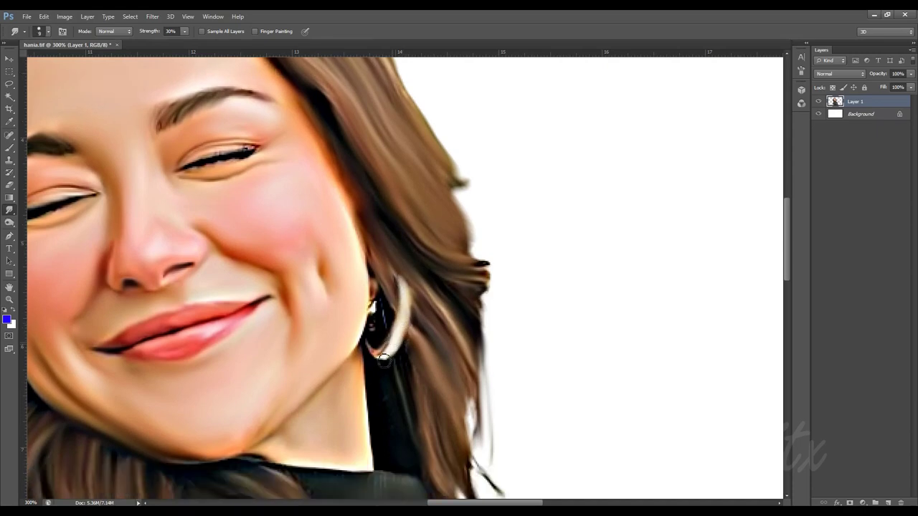
{"action": "left_click_drag", "start_coordinate": [399, 390], "coordinate": [413, 310]}
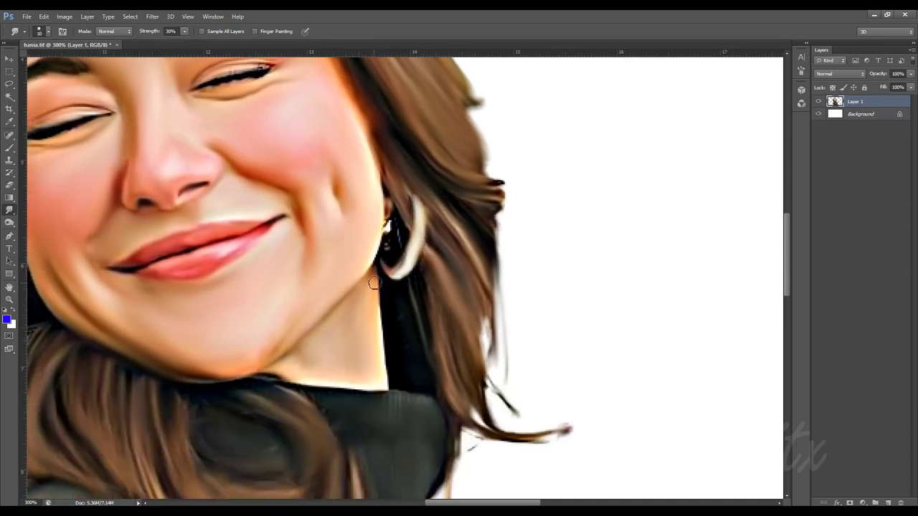
{"action": "scroll", "coordinate": [345, 326], "scroll_direction": "up", "scroll_amount": 1, "text": "alt"}
{"action": "scroll", "coordinate": [353, 334], "scroll_direction": "up", "scroll_amount": 1, "text": "alt"}
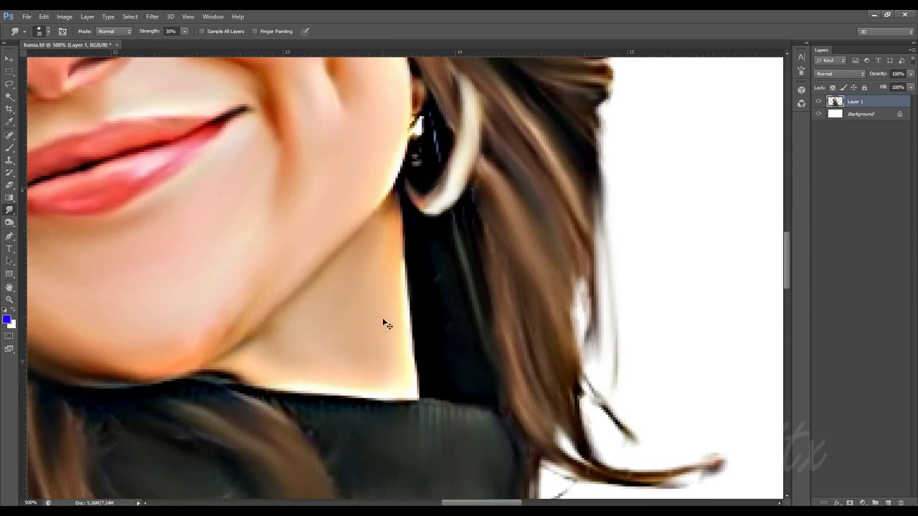
{"action": "scroll", "coordinate": [383, 322], "scroll_direction": "down", "scroll_amount": 2, "text": "alt"}
{"action": "scroll", "coordinate": [421, 226], "scroll_direction": "up", "scroll_amount": 2, "text": "alt"}
{"action": "scroll", "coordinate": [412, 301], "scroll_direction": "down", "scroll_amount": 1}
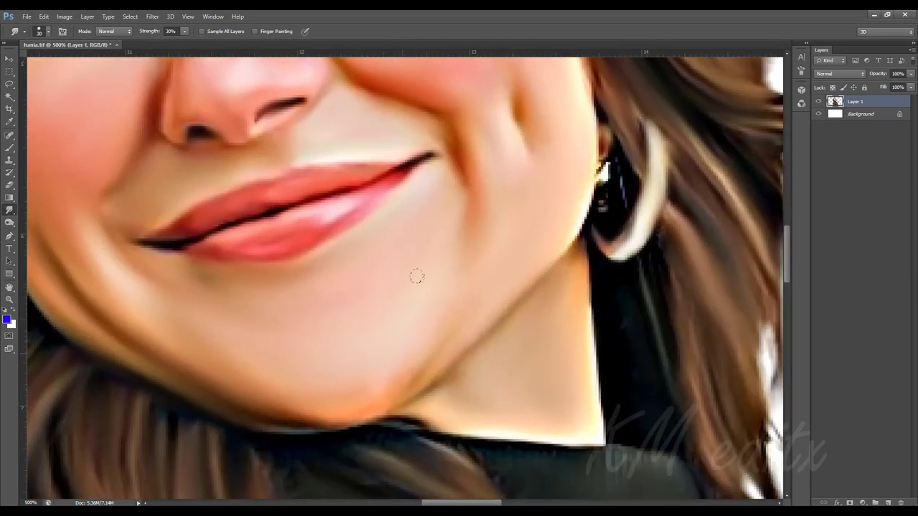
{"action": "scroll", "coordinate": [417, 275], "scroll_direction": "up", "scroll_amount": 1}
{"action": "scroll", "coordinate": [423, 355], "scroll_direction": "up", "scroll_amount": 1}
{"action": "scroll", "coordinate": [459, 344], "scroll_direction": "down", "scroll_amount": 1}
{"action": "scroll", "coordinate": [429, 311], "scroll_direction": "left", "scroll_amount": 2}
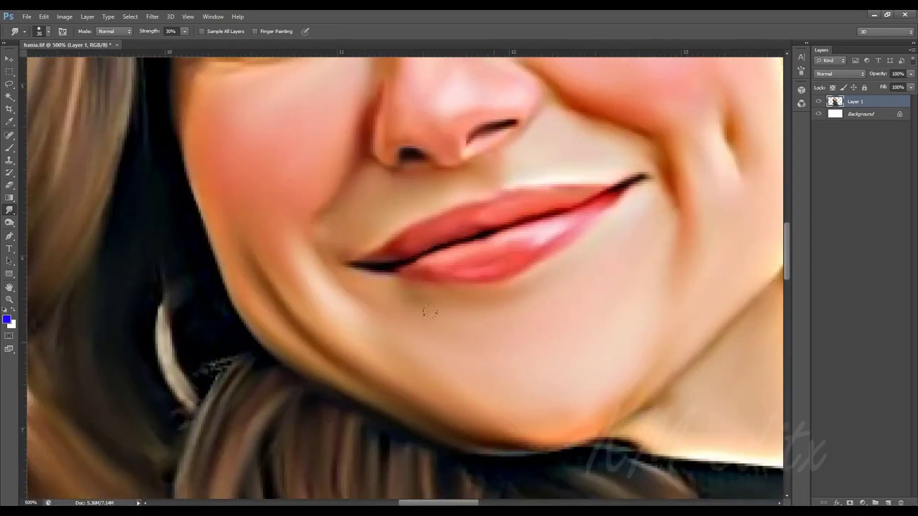
{"action": "key", "text": "ctrl+0"}
{"action": "scroll", "coordinate": [376, 167], "scroll_direction": "up", "scroll_amount": 3, "text": "alt"}
{"action": "key", "text": "ctrl+0"}
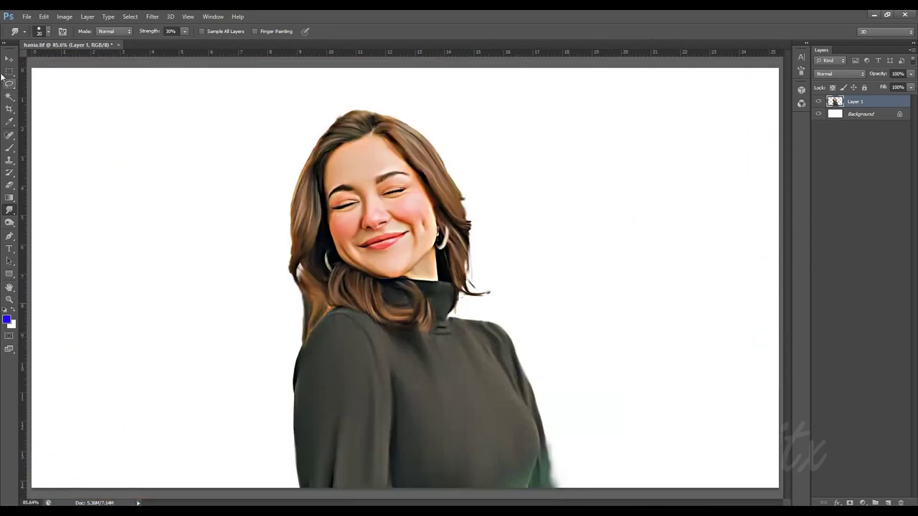
Step: Add a new layer above Background and choose a soft Brush preset
{"action": "key", "text": "v"}
{"action": "left_click", "coordinate": [850, 115]}
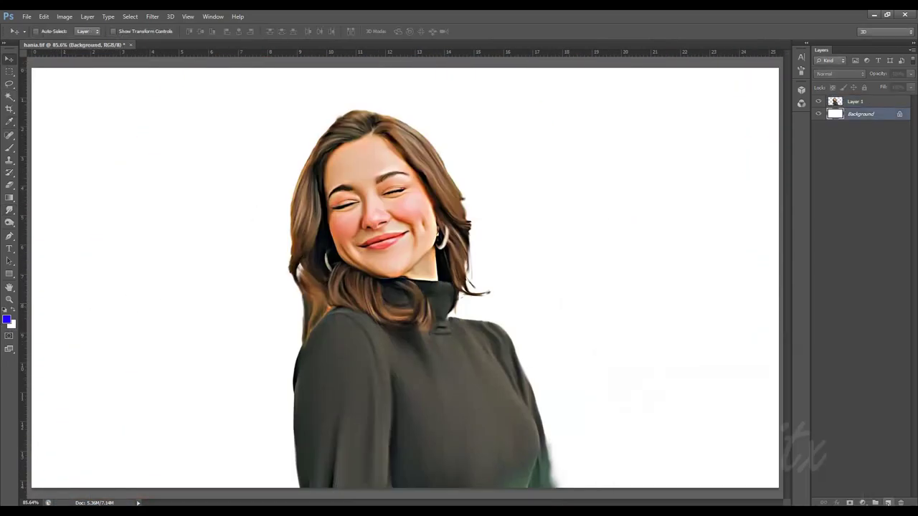
{"action": "key", "text": "ctrl+shift+alt+n"}
{"action": "left_click", "coordinate": [7, 148]}
{"action": "right_click", "coordinate": [359, 185]}
{"action": "left_click", "coordinate": [7, 319]}
Step: Paint a light cyan watercolour wash across the left, upper and right background
{"action": "left_click", "coordinate": [632, 381]}
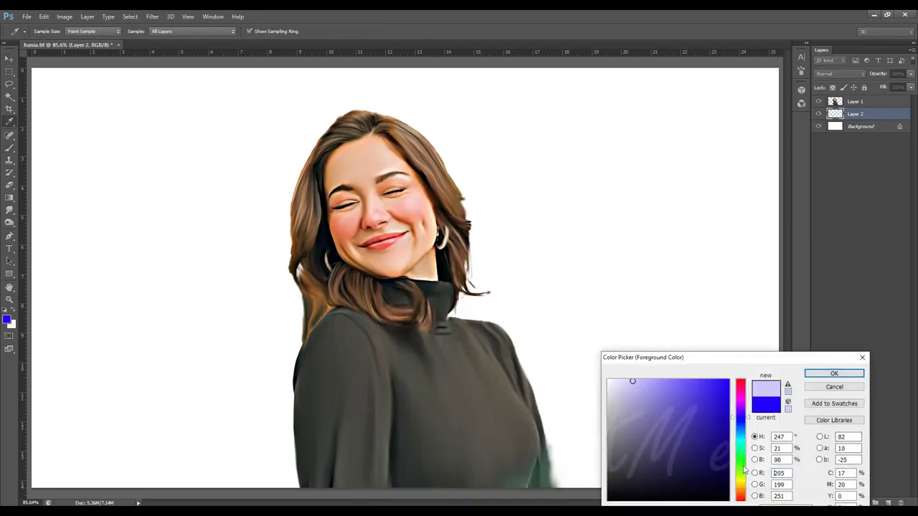
{"action": "left_click", "coordinate": [740, 439]}
{"action": "left_click", "coordinate": [834, 373]}
{"action": "left_click_drag", "start_coordinate": [86, 143], "coordinate": [323, 344]}
{"action": "left_click_drag", "start_coordinate": [466, 129], "coordinate": [753, 430]}
{"action": "left_click_drag", "start_coordinate": [574, 359], "coordinate": [753, 474]}
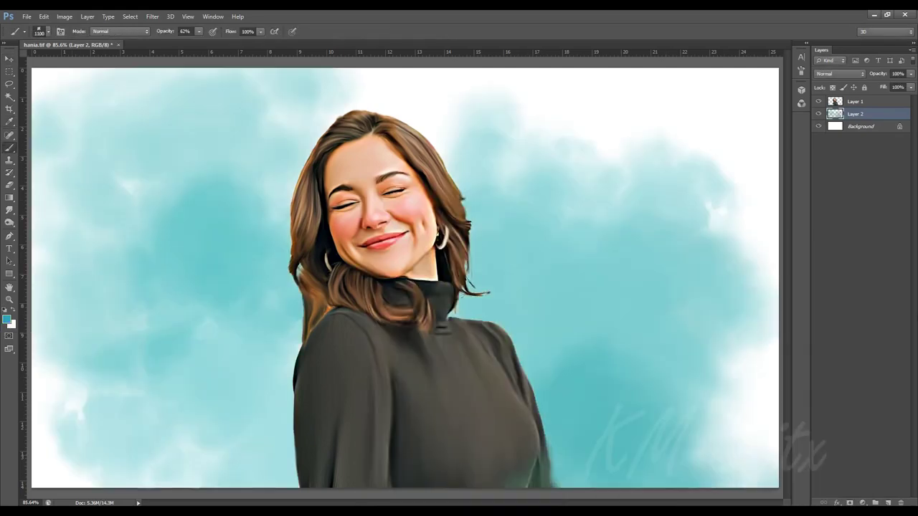
{"action": "left_click_drag", "start_coordinate": [72, 216], "coordinate": [287, 466]}
Step: On a new layer, paint brown-grey strokes over the upper and lower-left background
{"action": "key", "text": "ctrl+shift+alt+n"}
{"action": "left_click", "coordinate": [7, 320]}
{"action": "left_click", "coordinate": [739, 488]}
{"action": "left_click", "coordinate": [689, 437]}
{"action": "left_click", "coordinate": [830, 371]}
{"action": "left_click_drag", "start_coordinate": [86, 107], "coordinate": [359, 322]}
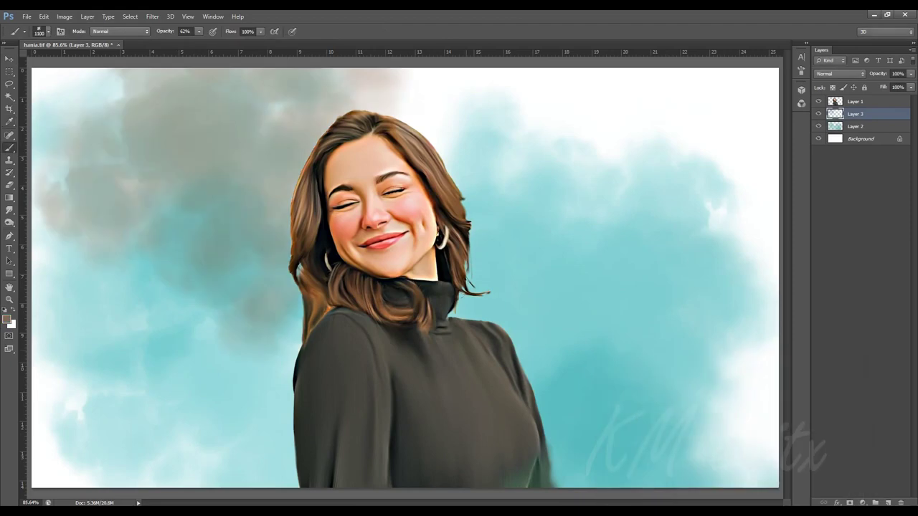
{"action": "left_click_drag", "start_coordinate": [287, 86], "coordinate": [681, 358]}
{"action": "left_click_drag", "start_coordinate": [273, 287], "coordinate": [129, 474]}
Step: Add a darker brown pass lower left and cover the lower-right cyan with grey-brown
{"action": "left_click", "coordinate": [7, 320]}
{"action": "left_click", "coordinate": [645, 402]}
{"action": "left_click", "coordinate": [834, 373]}
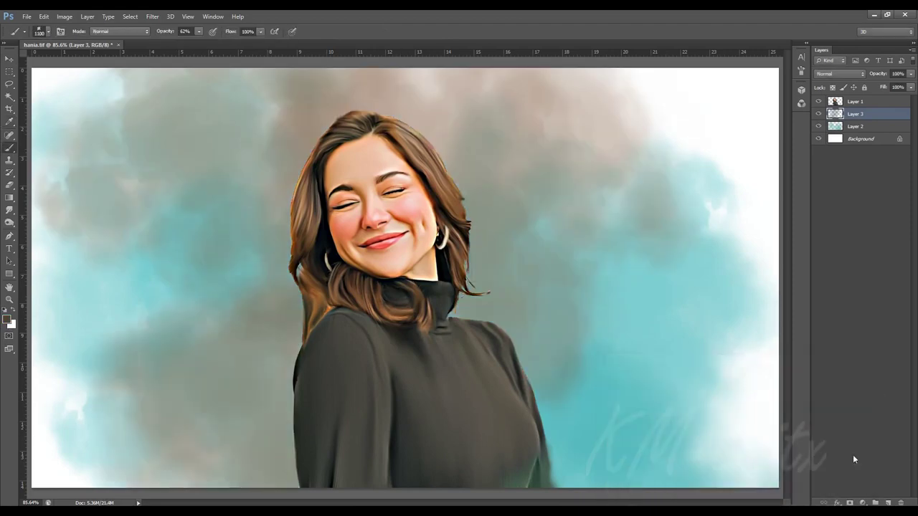
{"action": "left_click_drag", "start_coordinate": [287, 215], "coordinate": [58, 474]}
{"action": "key", "text": "ctrl+shift+alt+n"}
{"action": "left_click_drag", "start_coordinate": [746, 444], "coordinate": [517, 310]}
Step: On a new layer, paint light beige over the upper-left background with a 700 px brush
{"action": "left_click", "coordinate": [7, 320]}
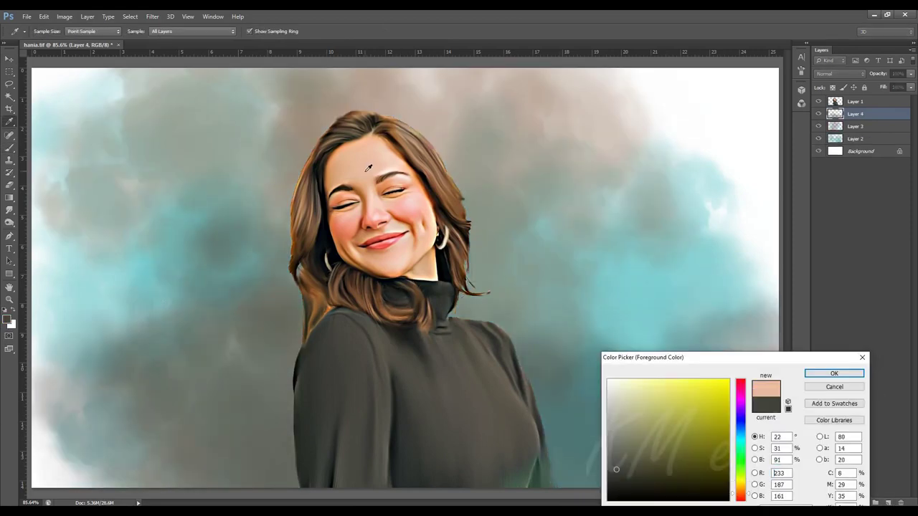
{"action": "left_click", "coordinate": [631, 394]}
{"action": "left_click", "coordinate": [836, 373]}
{"action": "key", "text": "ctrl+shift+alt+n"}
{"action": "left_click_drag", "start_coordinate": [538, 108], "coordinate": [179, 359]}
{"action": "key", "text": "bracketleft"}
{"action": "key", "text": "bracketleft"}
{"action": "key", "text": "bracketleft"}
{"action": "mouse_move", "coordinate": [244, 248]}
{"action": "left_mouse_down"}
{"action": "mouse_move", "coordinate": [495, 218]}
{"action": "mouse_move", "coordinate": [545, 172]}
{"action": "left_mouse_up"}
Step: On a new layer, paint a bright teal glow behind the head, and set the background colour to dark red
{"action": "left_click", "coordinate": [888, 502]}
{"action": "left_click", "coordinate": [7, 320]}
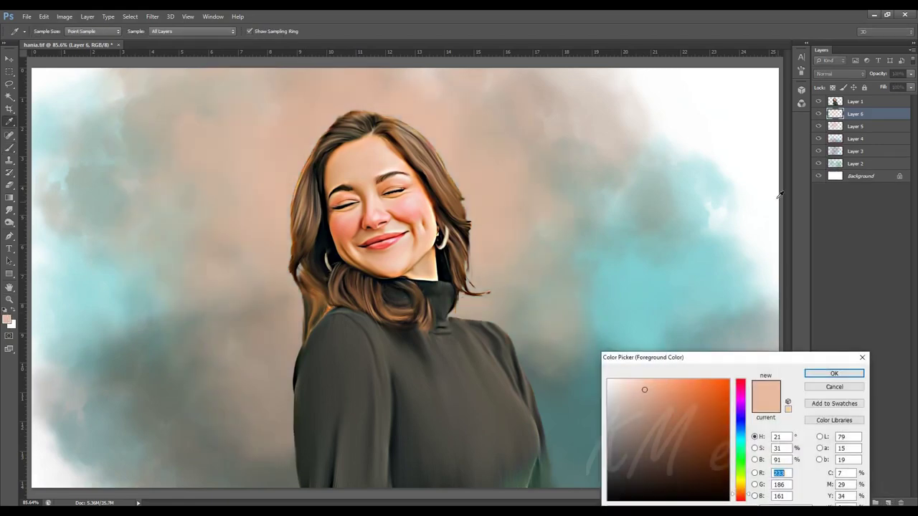
{"action": "left_click", "coordinate": [718, 180]}
{"action": "left_click", "coordinate": [709, 415]}
{"action": "left_click", "coordinate": [717, 391]}
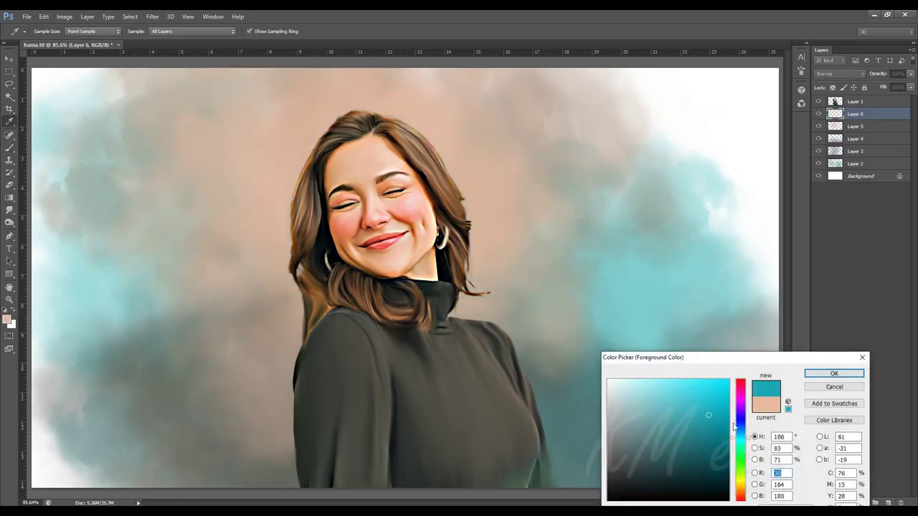
{"action": "left_click", "coordinate": [834, 373]}
{"action": "mouse_move", "coordinate": [445, 93]}
{"action": "left_mouse_down"}
{"action": "mouse_move", "coordinate": [236, 259]}
{"action": "mouse_move", "coordinate": [546, 402]}
{"action": "left_mouse_up"}
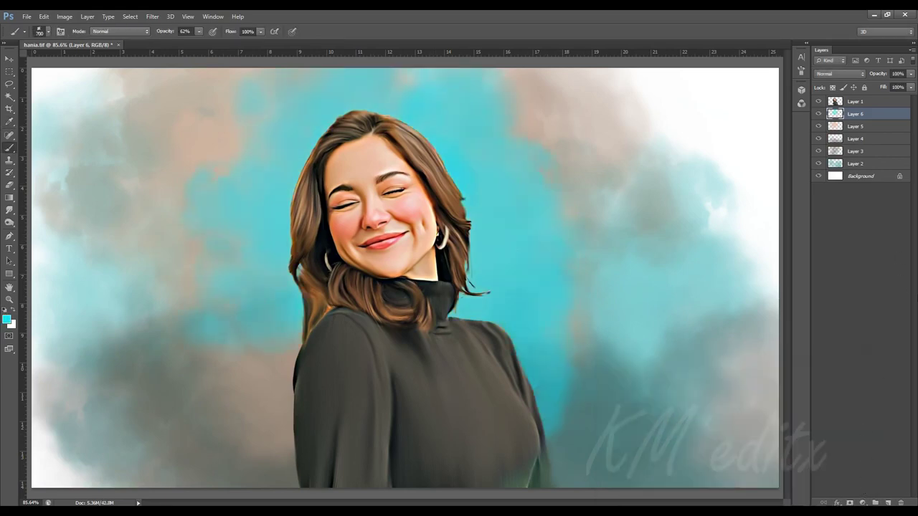
{"action": "left_click", "coordinate": [861, 176]}
{"action": "left_click", "coordinate": [11, 324]}
Step: Paint teal into the upper-right and upper-left sky with a 500 px brush at 79% opacity
{"action": "left_click", "coordinate": [703, 464]}
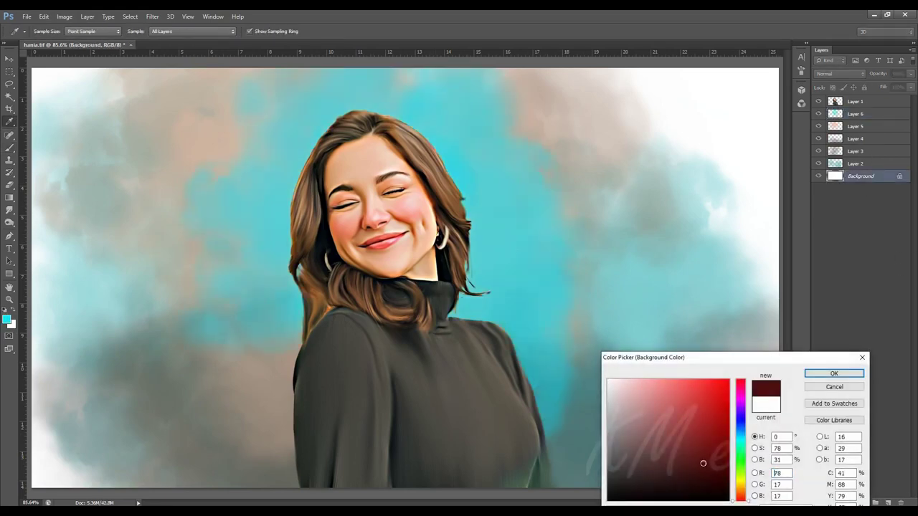
{"action": "key", "text": "Return"}
{"action": "key", "text": "b"}
{"action": "mouse_move", "coordinate": [753, 93]}
{"action": "left_mouse_down"}
{"action": "mouse_move", "coordinate": [445, 322]}
{"action": "mouse_move", "coordinate": [632, 272]}
{"action": "left_mouse_up"}
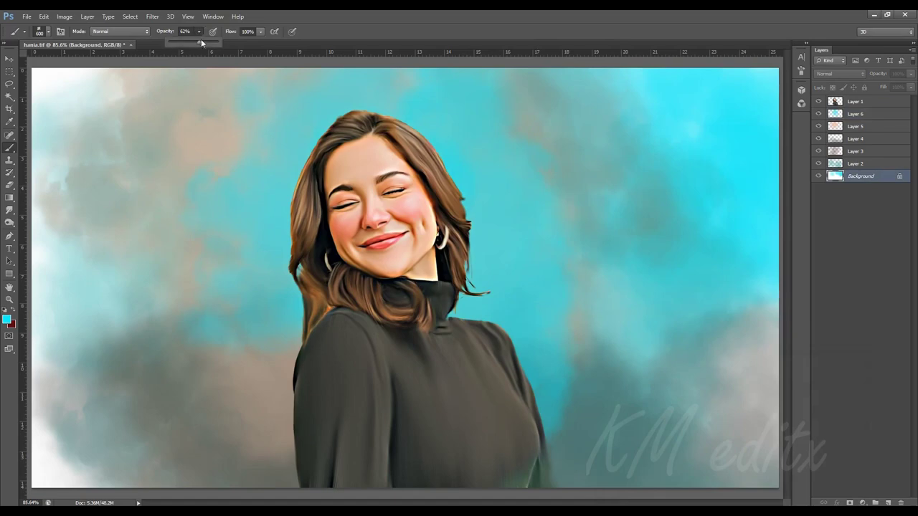
{"action": "left_click_drag", "start_coordinate": [201, 42], "coordinate": [209, 41]}
{"action": "key", "text": "bracketleft"}
{"action": "left_click_drag", "start_coordinate": [51, 79], "coordinate": [72, 244]}
Step: Brush dark red clouds across the upper sky, undoing one stray stroke
{"action": "left_click_drag", "start_coordinate": [58, 86], "coordinate": [215, 301]}
{"action": "left_click_drag", "start_coordinate": [753, 86], "coordinate": [574, 251]}
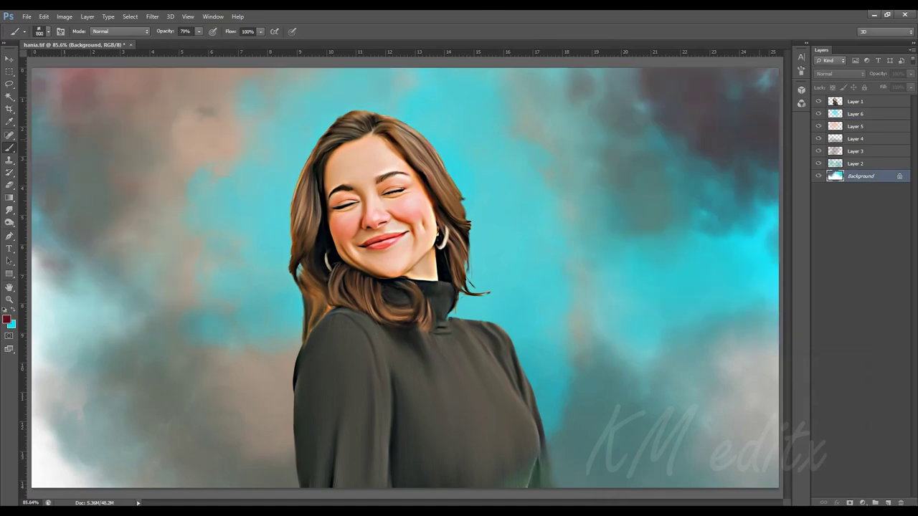
{"action": "left_click_drag", "start_coordinate": [761, 108], "coordinate": [559, 359]}
{"action": "left_click_drag", "start_coordinate": [718, 79], "coordinate": [488, 208]}
{"action": "left_click_drag", "start_coordinate": [179, 79], "coordinate": [65, 172]}
{"action": "key", "text": "ctrl+z"}
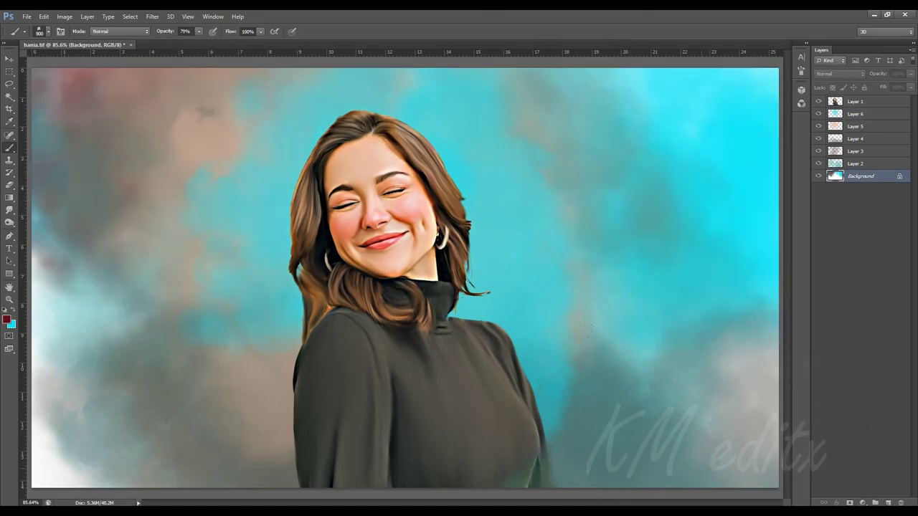
Step: Cover the right edge, top and lower-left corner of the backdrop in dark red
{"action": "left_click_drag", "start_coordinate": [753, 430], "coordinate": [559, 107]}
{"action": "left_click_drag", "start_coordinate": [718, 79], "coordinate": [402, 79]}
{"action": "left_click_drag", "start_coordinate": [272, 466], "coordinate": [101, 287]}
{"action": "left_click_drag", "start_coordinate": [157, 373], "coordinate": [43, 122]}
{"action": "left_click_drag", "start_coordinate": [746, 94], "coordinate": [574, 337]}
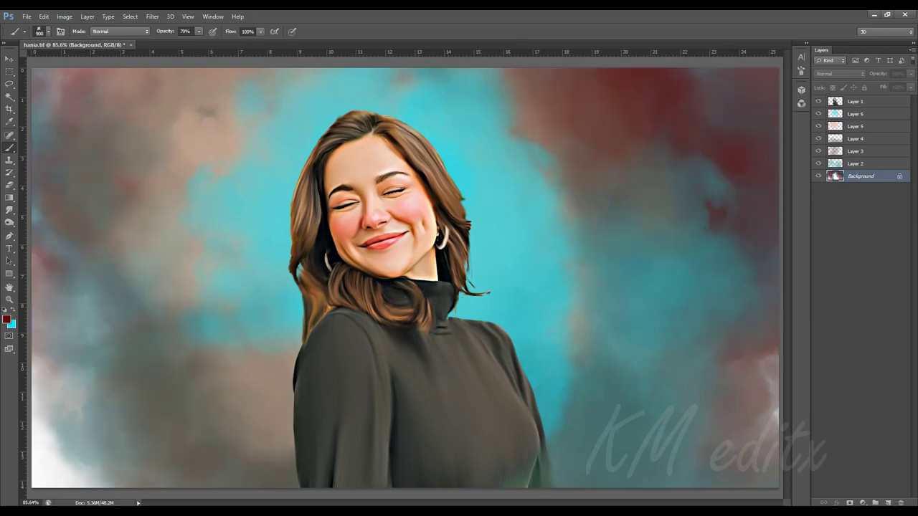
{"action": "left_click_drag", "start_coordinate": [760, 86], "coordinate": [753, 466]}
{"action": "left_click_drag", "start_coordinate": [194, 481], "coordinate": [43, 344]}
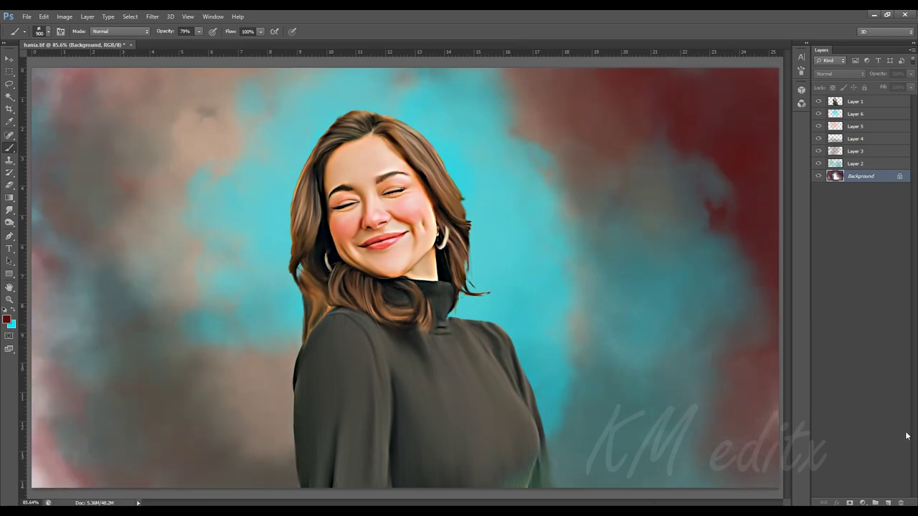
Step: Add a new empty Layer 7 above Layer 6
{"action": "left_click", "coordinate": [861, 115]}
{"action": "key", "text": "ctrl+shift+alt+n"}
{"action": "left_click", "coordinate": [10, 325]}
Step: Set the paint colour to a bright yellow in the Color Picker
{"action": "key", "text": "Escape"}
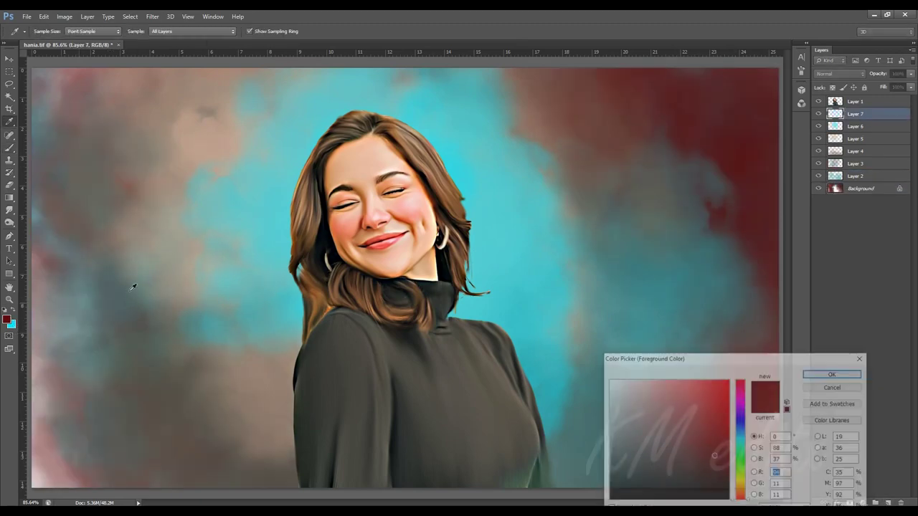
{"action": "left_click", "coordinate": [700, 398]}
{"action": "left_click", "coordinate": [834, 373]}
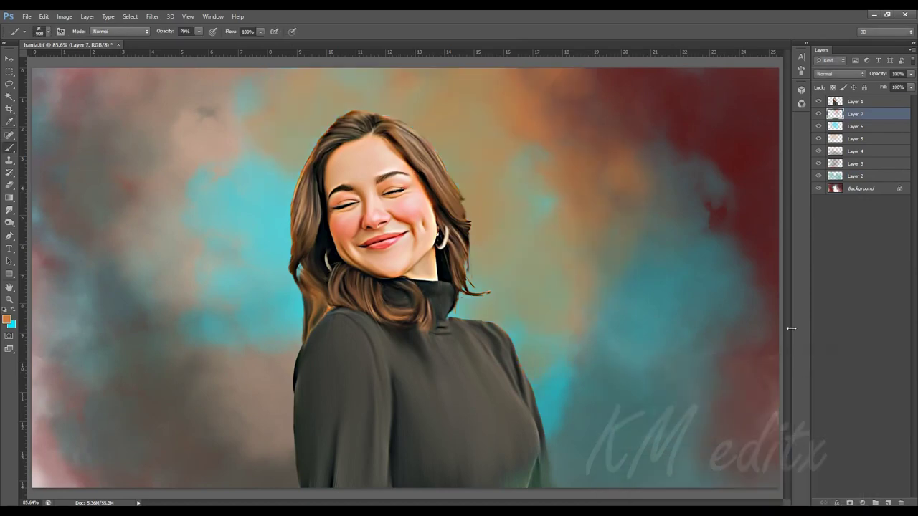
{"action": "left_click", "coordinate": [7, 320]}
{"action": "left_click_drag", "start_coordinate": [741, 492], "coordinate": [741, 485]}
{"action": "left_click", "coordinate": [834, 373]}
{"action": "key", "text": "b"}
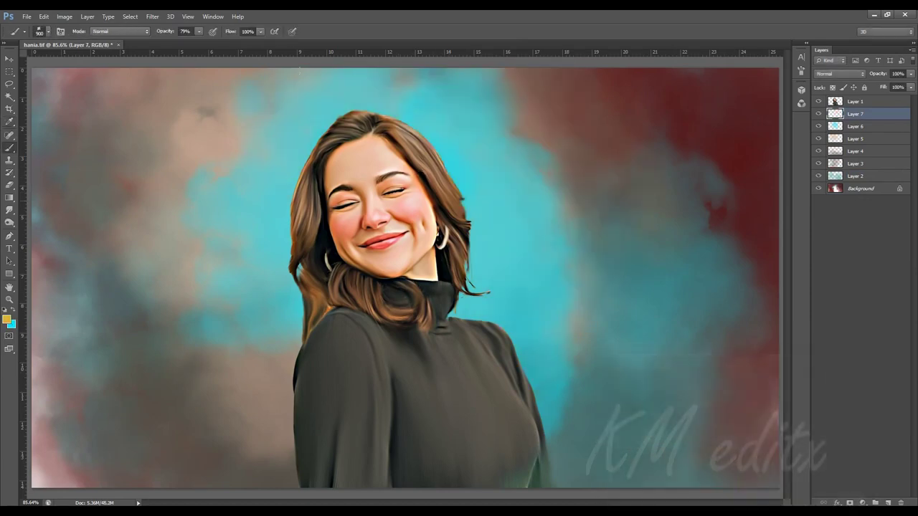
Step: Paint a soft yellow glow on the background to the right of the head
{"action": "left_click_drag", "start_coordinate": [556, 224], "coordinate": [674, 215]}
{"action": "left_click_drag", "start_coordinate": [559, 236], "coordinate": [545, 122]}
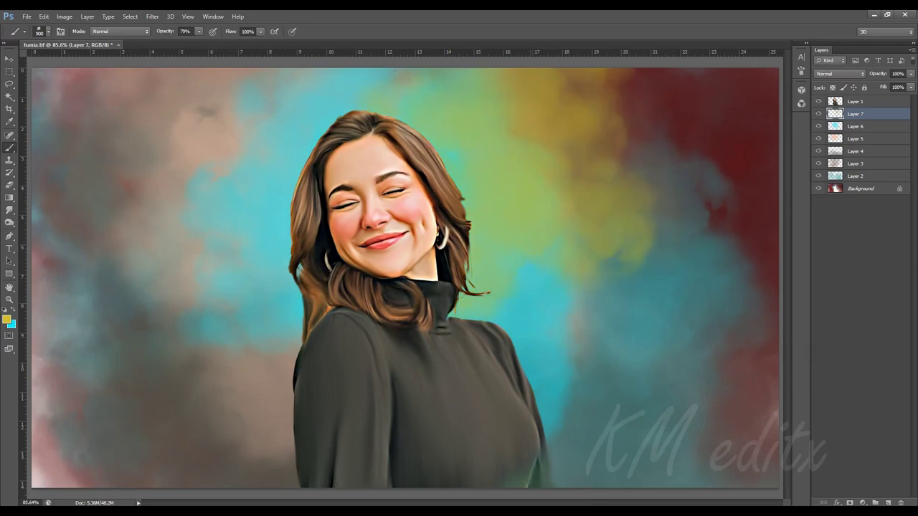
{"action": "left_click", "coordinate": [603, 180]}
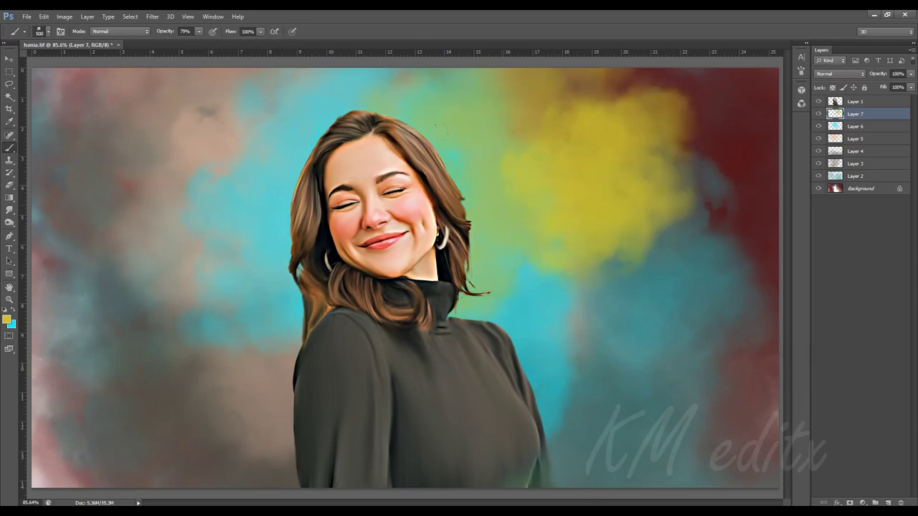
{"action": "key", "text": "ctrl+z"}
{"action": "left_click", "coordinate": [468, 172]}
{"action": "key", "text": "ctrl+z"}
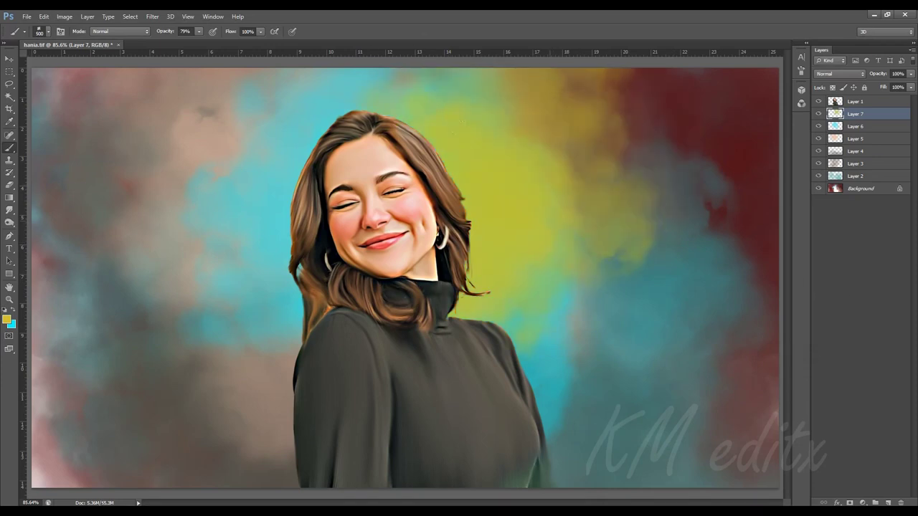
{"action": "key", "text": "ctrl+z"}
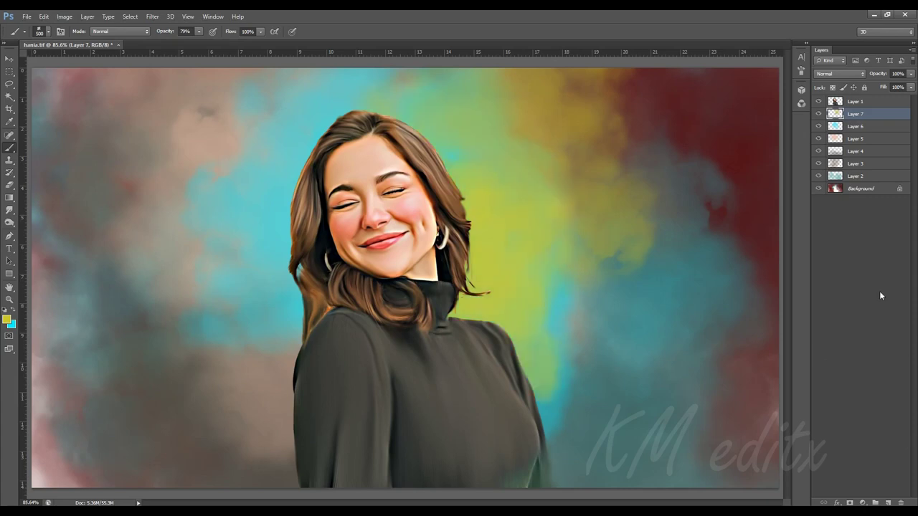
Step: Group Layers 2–7 into a group named 'bg', then add a new empty layer
{"action": "key", "text": "v"}
{"action": "left_click", "coordinate": [858, 104]}
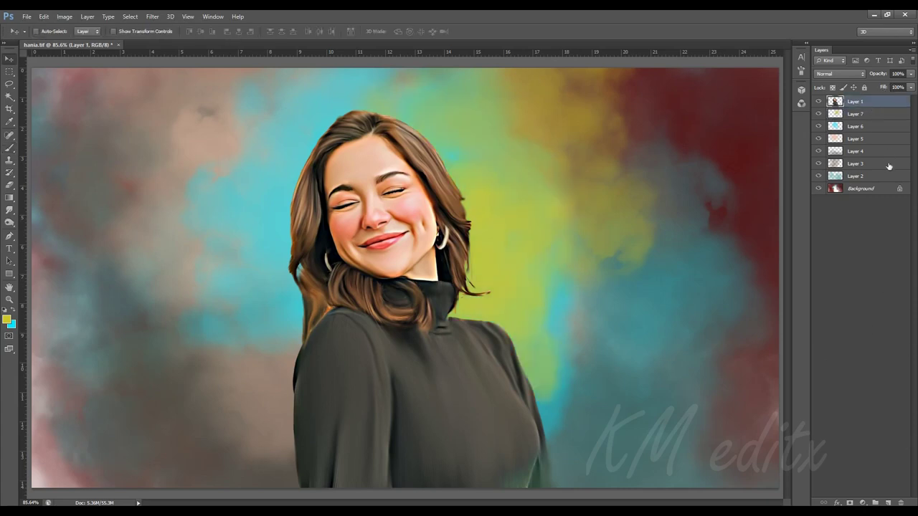
{"action": "left_click", "coordinate": [855, 114]}
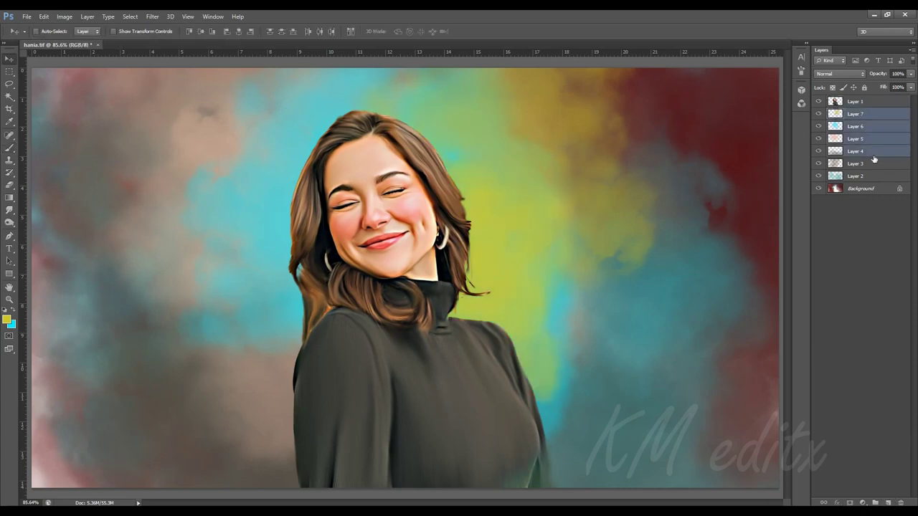
{"action": "left_click", "coordinate": [855, 176], "text": "shift"}
{"action": "key", "text": "ctrl+g"}
{"action": "double_click", "coordinate": [857, 114]}
{"action": "type", "text": "bg"}
{"action": "left_click", "coordinate": [857, 101]}
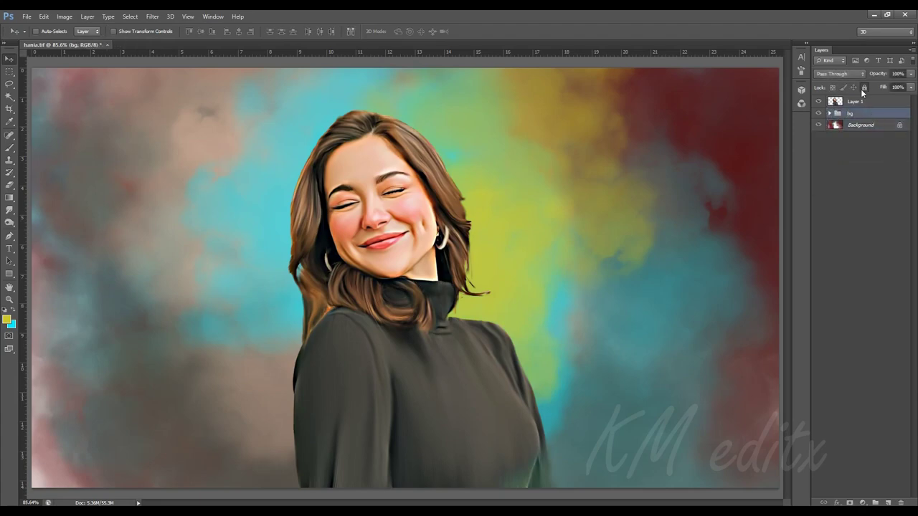
{"action": "left_click", "coordinate": [888, 503]}
{"action": "type", "text": "Hair"}
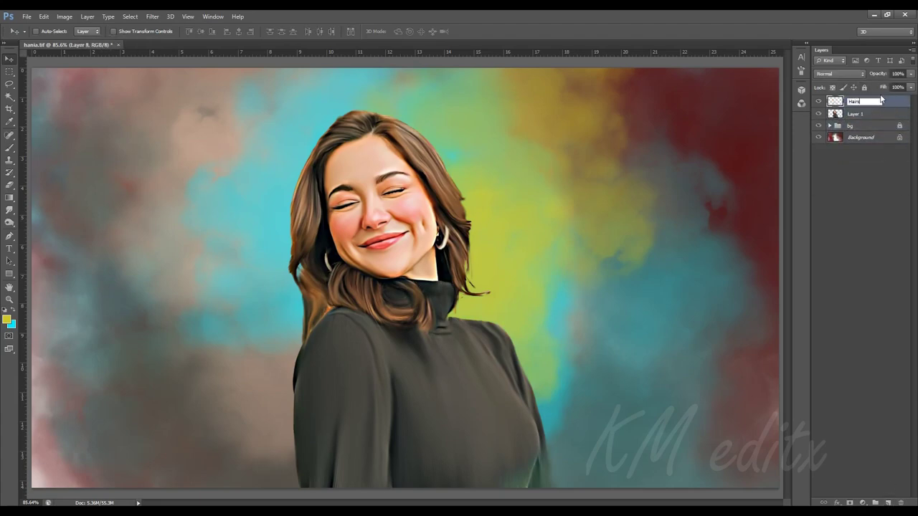
Step: Name the layer Hairs and set up a 1 px brush in a skin-tan colour
{"action": "key", "text": "Return"}
{"action": "scroll", "coordinate": [272, 129], "scroll_direction": "up", "scroll_amount": 3, "text": "alt"}
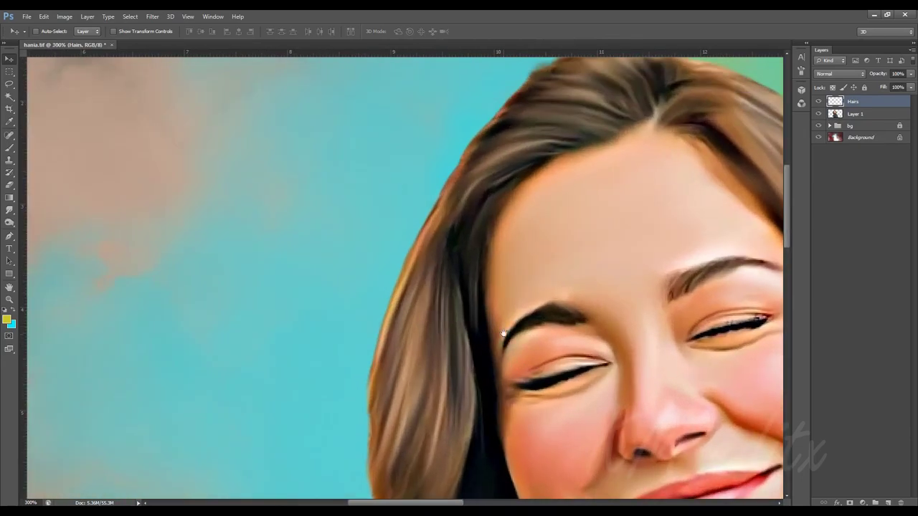
{"action": "left_click", "coordinate": [10, 148]}
{"action": "left_click", "coordinate": [7, 319]}
{"action": "left_click", "coordinate": [766, 388]}
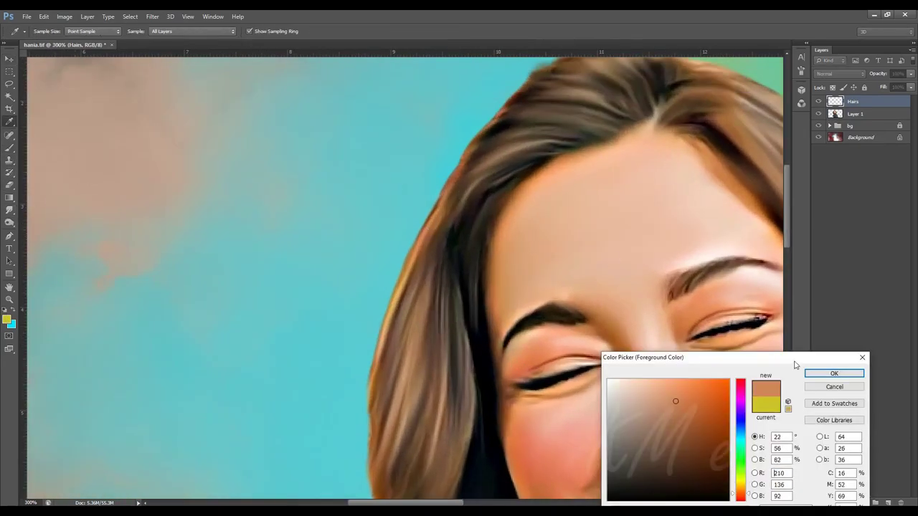
{"action": "left_click", "coordinate": [828, 371]}
{"action": "right_click", "coordinate": [461, 185]}
{"action": "type", "text": "1"}
{"action": "key", "text": "Return"}
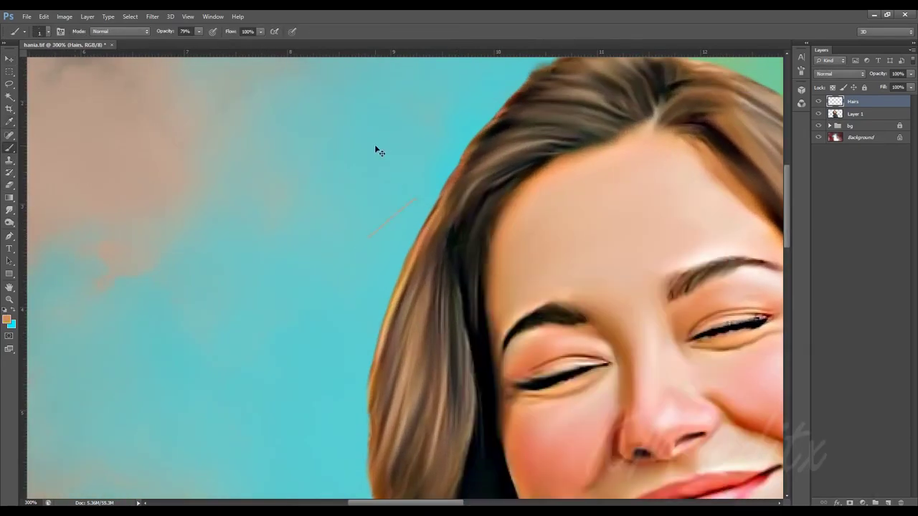
Step: Paint thin light hair strands along the hairline
{"action": "left_click_drag", "start_coordinate": [486, 198], "coordinate": [454, 255]}
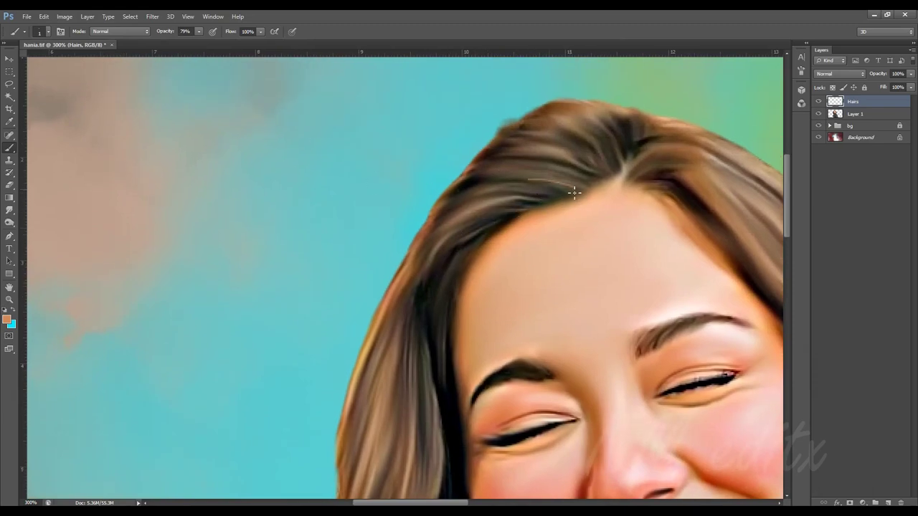
{"action": "mouse_move", "coordinate": [525, 174]}
{"action": "left_mouse_down"}
{"action": "mouse_move", "coordinate": [594, 179]}
{"action": "mouse_move", "coordinate": [610, 171]}
{"action": "left_mouse_up"}
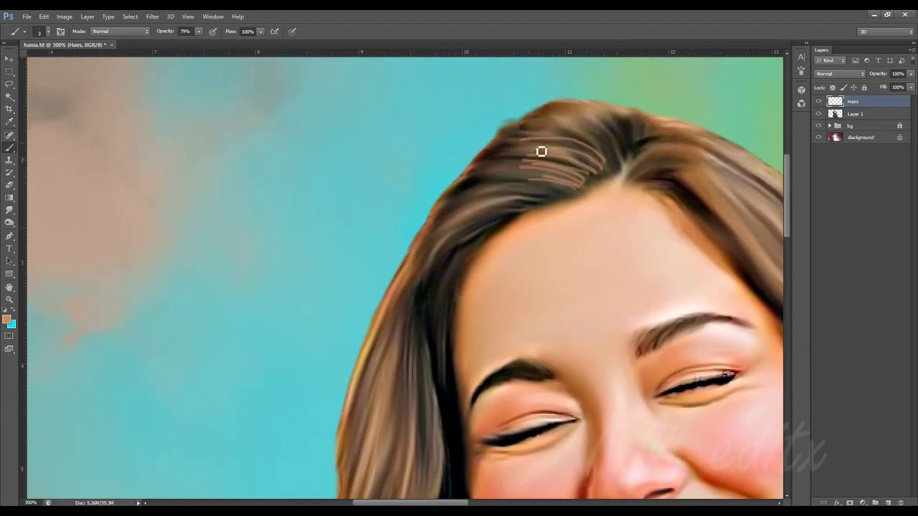
{"action": "left_click_drag", "start_coordinate": [541, 150], "coordinate": [620, 165]}
{"action": "scroll", "coordinate": [566, 128], "scroll_direction": "down", "scroll_amount": 2}
{"action": "scroll", "coordinate": [524, 140], "scroll_direction": "down", "scroll_amount": 1}
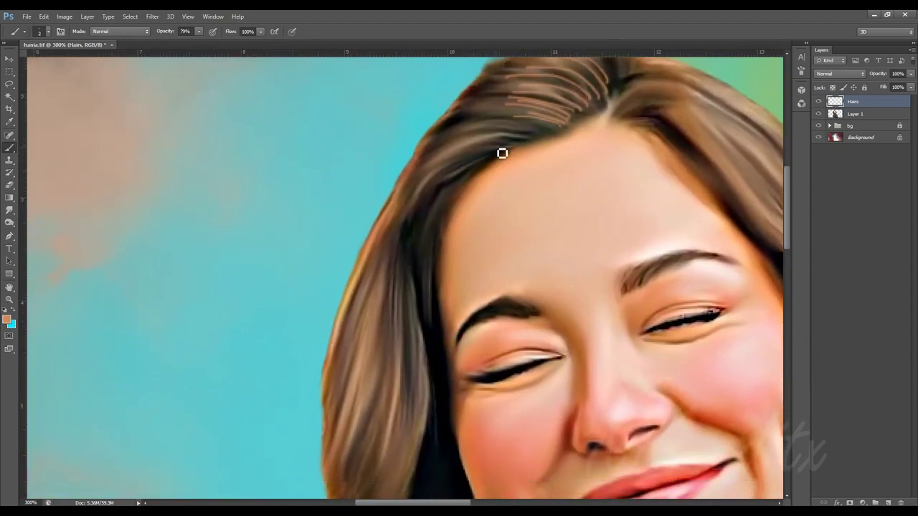
Step: Paint thin light strands down the left side of the hair
{"action": "left_click_drag", "start_coordinate": [439, 156], "coordinate": [406, 249]}
{"action": "left_click_drag", "start_coordinate": [488, 150], "coordinate": [363, 266]}
{"action": "scroll", "coordinate": [397, 280], "scroll_direction": "down", "scroll_amount": 2}
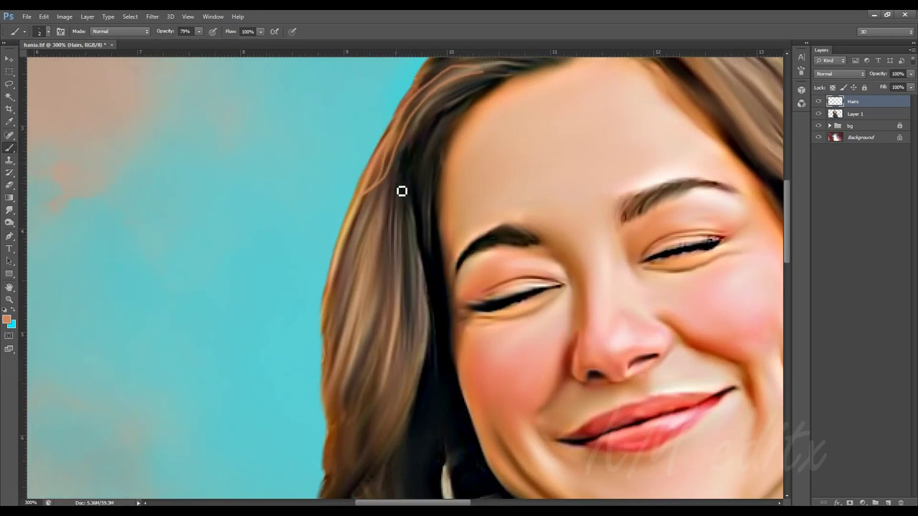
{"action": "left_click_drag", "start_coordinate": [401, 192], "coordinate": [357, 398]}
{"action": "scroll", "coordinate": [369, 251], "scroll_direction": "down", "scroll_amount": 3}
{"action": "left_click_drag", "start_coordinate": [381, 94], "coordinate": [327, 376]}
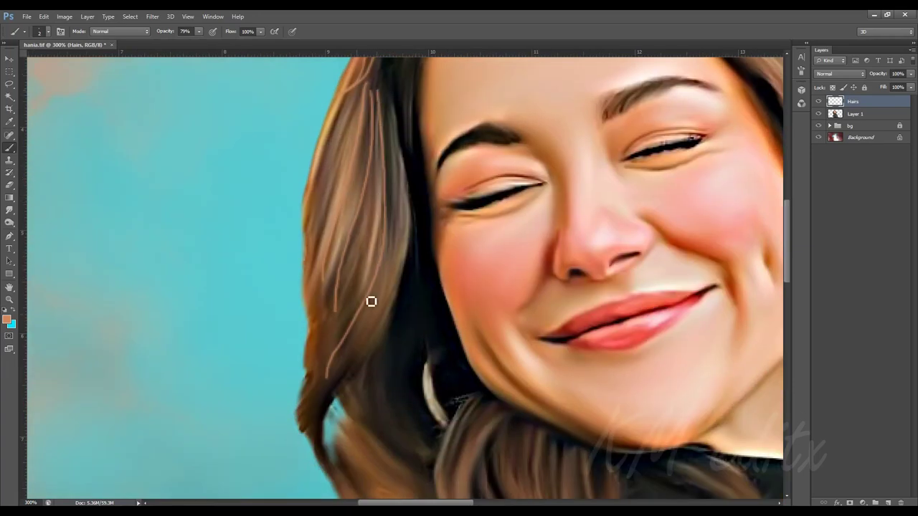
{"action": "left_click_drag", "start_coordinate": [402, 115], "coordinate": [366, 357]}
{"action": "scroll", "coordinate": [365, 357], "scroll_direction": "down", "scroll_amount": 3}
{"action": "scroll", "coordinate": [365, 222], "scroll_direction": "down", "scroll_amount": 2}
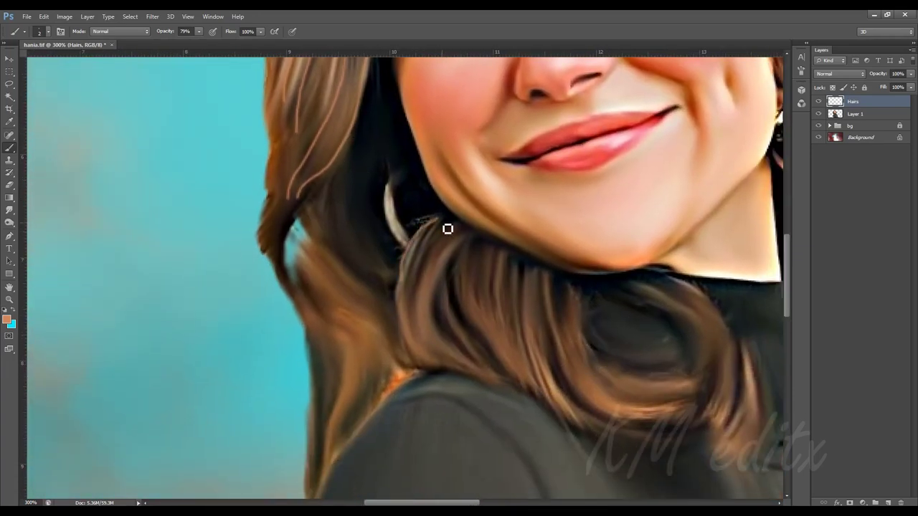
Step: Return to the Hairs layer with the Brush and paint thin strands over the lower hair
{"action": "left_click", "coordinate": [9, 210]}
{"action": "left_click", "coordinate": [854, 113]}
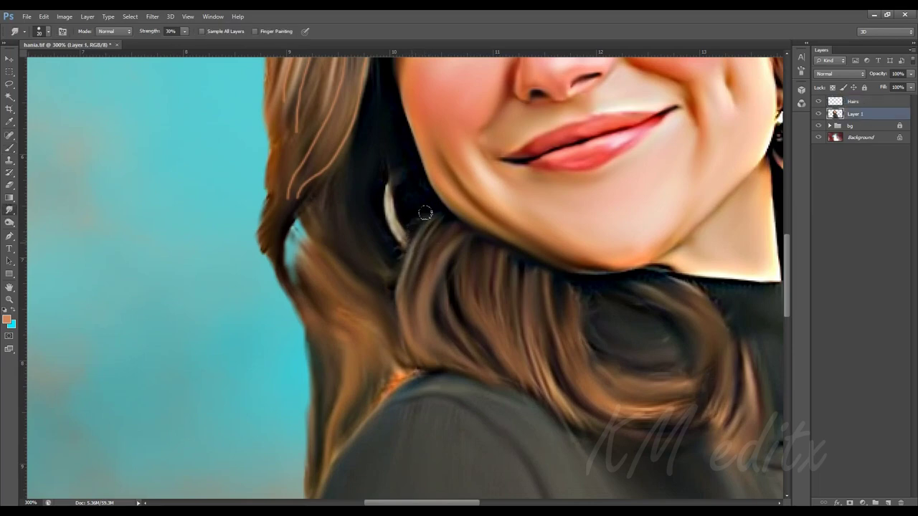
{"action": "left_click", "coordinate": [853, 102]}
{"action": "key", "text": "b"}
{"action": "left_click_drag", "start_coordinate": [452, 227], "coordinate": [406, 326]}
{"action": "mouse_move", "coordinate": [459, 233]}
{"action": "left_mouse_down"}
{"action": "mouse_move", "coordinate": [431, 274]}
{"action": "mouse_move", "coordinate": [415, 343]}
{"action": "mouse_move", "coordinate": [488, 348]}
{"action": "left_mouse_up"}
{"action": "mouse_move", "coordinate": [493, 249]}
{"action": "left_mouse_down"}
{"action": "mouse_move", "coordinate": [512, 353]}
{"action": "mouse_move", "coordinate": [504, 351]}
{"action": "mouse_move", "coordinate": [522, 380]}
{"action": "left_mouse_up"}
Step: Paint thin strands on the lower-right hair and curved strands on the right curl
{"action": "left_click_drag", "start_coordinate": [526, 274], "coordinate": [562, 406]}
{"action": "mouse_move", "coordinate": [553, 301]}
{"action": "left_mouse_down"}
{"action": "mouse_move", "coordinate": [587, 417]}
{"action": "mouse_move", "coordinate": [582, 401]}
{"action": "left_mouse_up"}
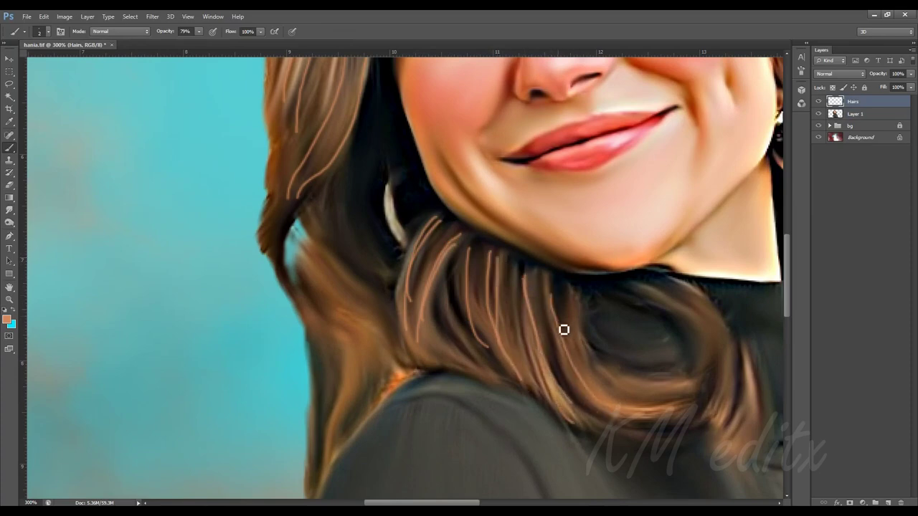
{"action": "left_click_drag", "start_coordinate": [567, 316], "coordinate": [604, 402]}
{"action": "left_click_drag", "start_coordinate": [645, 296], "coordinate": [705, 371]}
{"action": "mouse_move", "coordinate": [687, 301]}
{"action": "left_mouse_down"}
{"action": "mouse_move", "coordinate": [722, 347]}
{"action": "mouse_move", "coordinate": [712, 393]}
{"action": "mouse_move", "coordinate": [607, 367]}
{"action": "mouse_move", "coordinate": [616, 398]}
{"action": "left_mouse_up"}
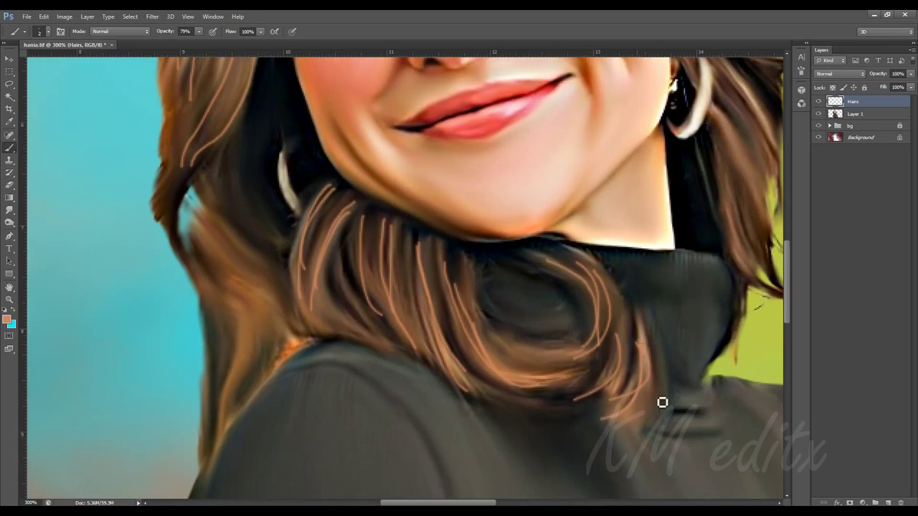
{"action": "left_click_drag", "start_coordinate": [641, 367], "coordinate": [663, 424]}
Step: Add light curved strands across the lower-left hair and its left edge
{"action": "mouse_move", "coordinate": [640, 340]}
{"action": "left_mouse_down"}
{"action": "mouse_move", "coordinate": [608, 409]}
{"action": "mouse_move", "coordinate": [556, 391]}
{"action": "left_mouse_up"}
{"action": "left_click_drag", "start_coordinate": [259, 265], "coordinate": [482, 312]}
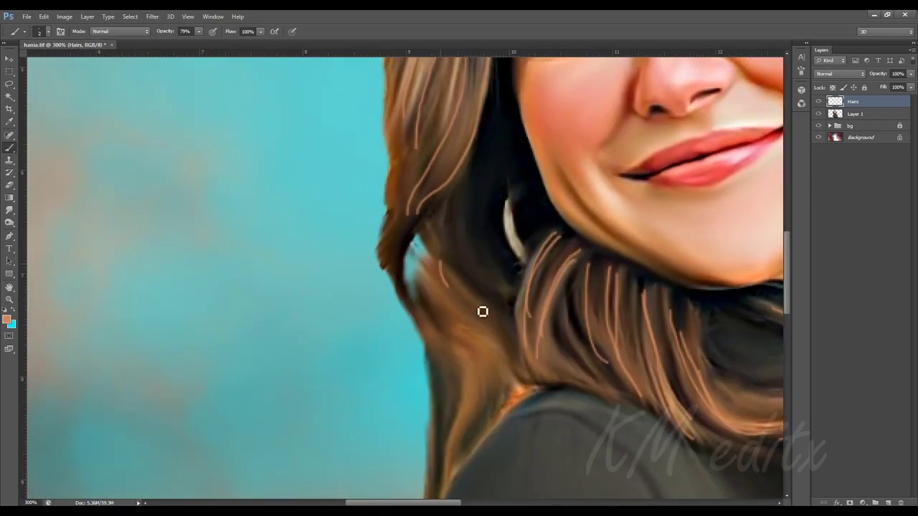
{"action": "mouse_move", "coordinate": [449, 270]}
{"action": "left_mouse_down"}
{"action": "mouse_move", "coordinate": [502, 369]}
{"action": "mouse_move", "coordinate": [495, 388]}
{"action": "left_mouse_up"}
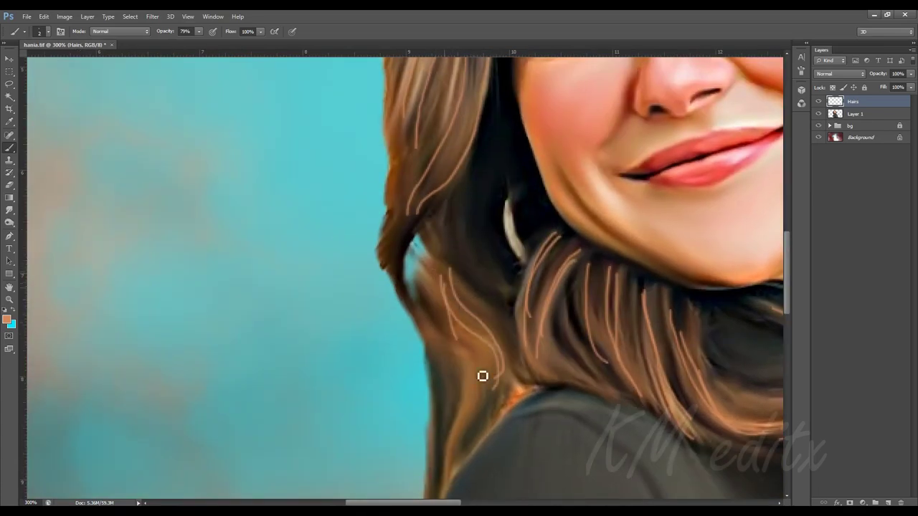
{"action": "left_click_drag", "start_coordinate": [477, 319], "coordinate": [456, 448]}
{"action": "left_click_drag", "start_coordinate": [484, 362], "coordinate": [445, 477]}
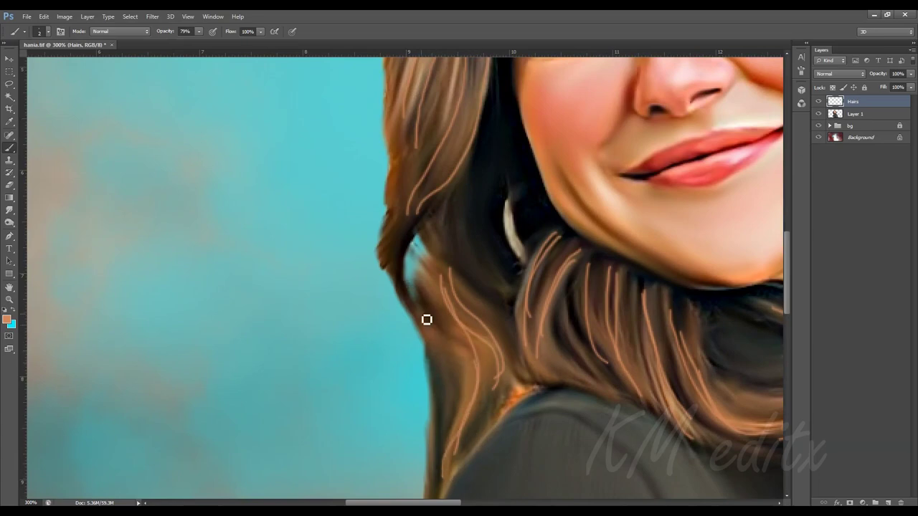
{"action": "left_click_drag", "start_coordinate": [480, 298], "coordinate": [490, 390]}
{"action": "left_click_drag", "start_coordinate": [462, 446], "coordinate": [477, 352]}
{"action": "mouse_move", "coordinate": [463, 405]}
{"action": "left_mouse_down"}
{"action": "mouse_move", "coordinate": [433, 246]}
{"action": "mouse_move", "coordinate": [446, 294]}
{"action": "left_mouse_up"}
{"action": "left_click_drag", "start_coordinate": [455, 334], "coordinate": [438, 430]}
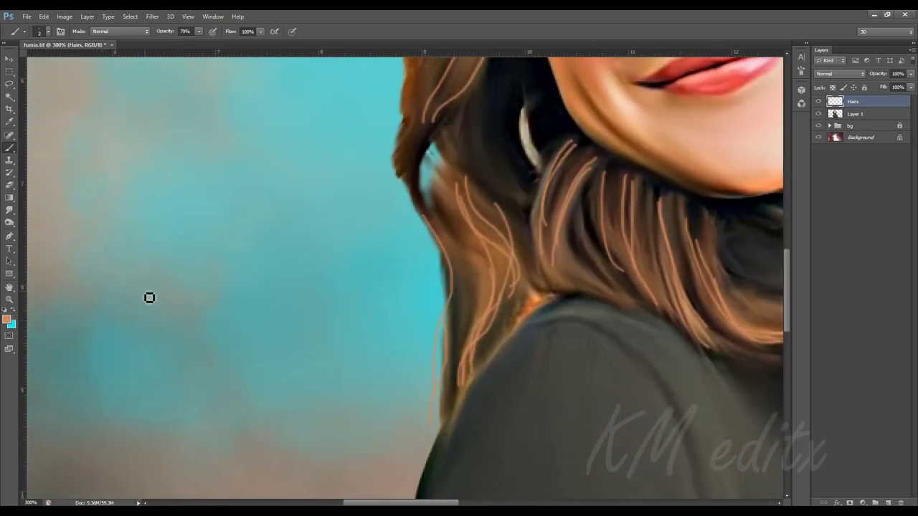
Step: Pick a dark brown colour and paint dark strands where the hair meets the neck
{"action": "left_click", "coordinate": [7, 320]}
{"action": "left_click_drag", "start_coordinate": [629, 472], "coordinate": [707, 467]}
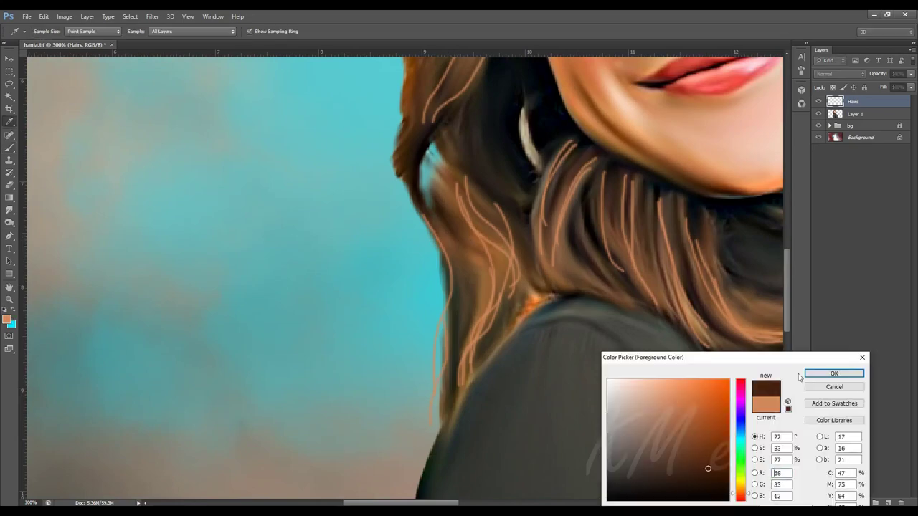
{"action": "left_click", "coordinate": [831, 376]}
{"action": "scroll", "coordinate": [452, 232], "scroll_direction": "down", "scroll_amount": 2}
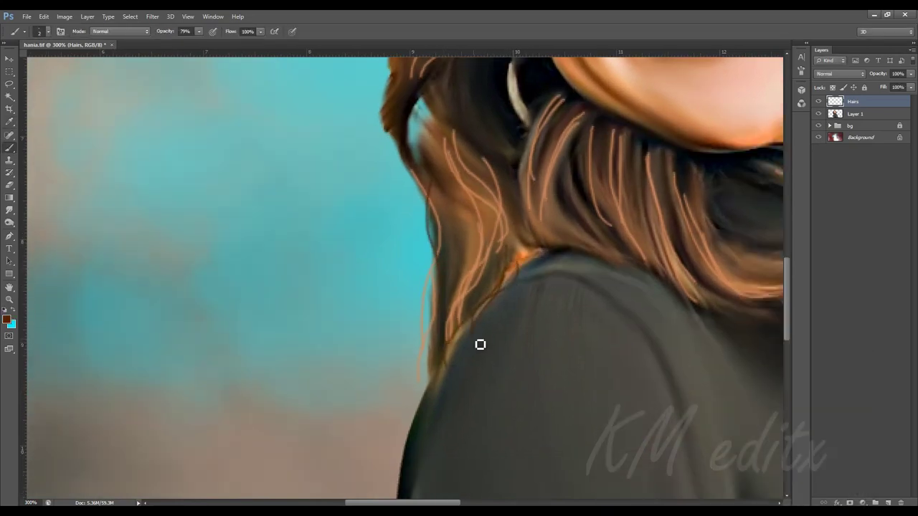
{"action": "left_click_drag", "start_coordinate": [540, 255], "coordinate": [511, 277]}
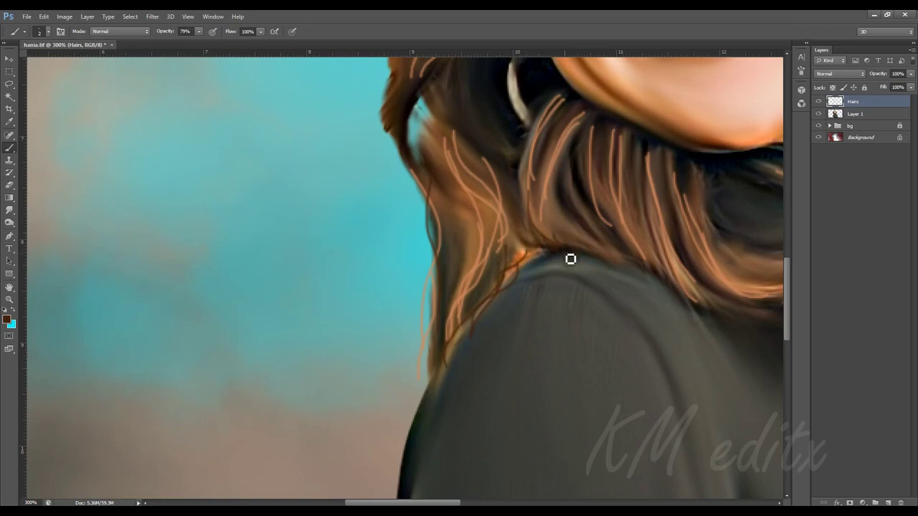
{"action": "left_click_drag", "start_coordinate": [685, 299], "coordinate": [562, 280]}
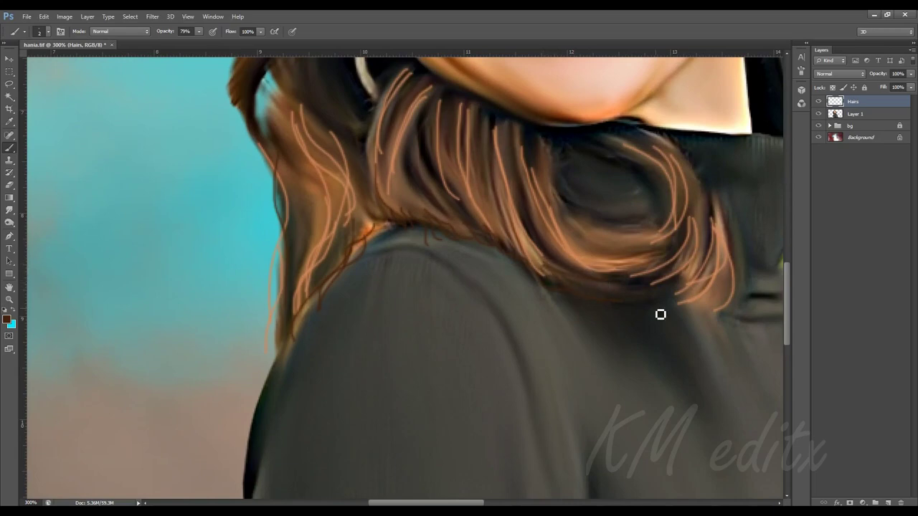
{"action": "left_click_drag", "start_coordinate": [648, 211], "coordinate": [617, 311]}
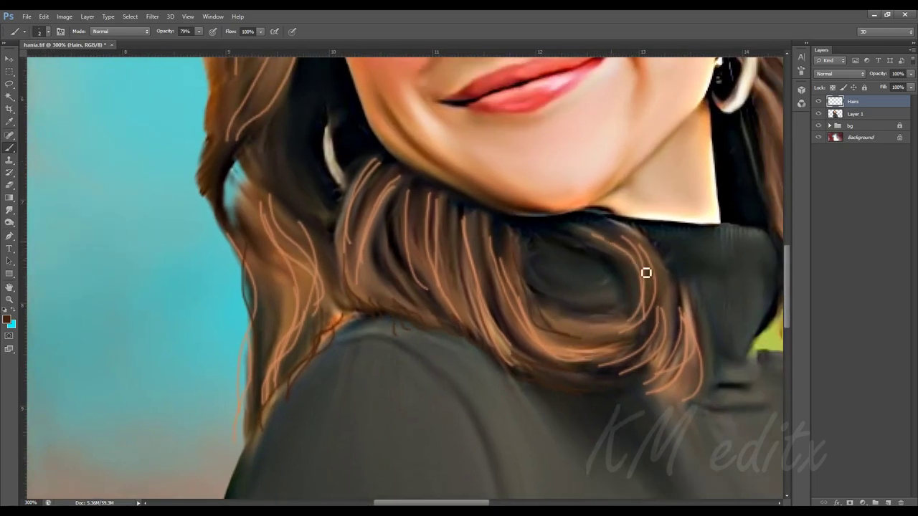
{"action": "left_click_drag", "start_coordinate": [336, 162], "coordinate": [521, 236]}
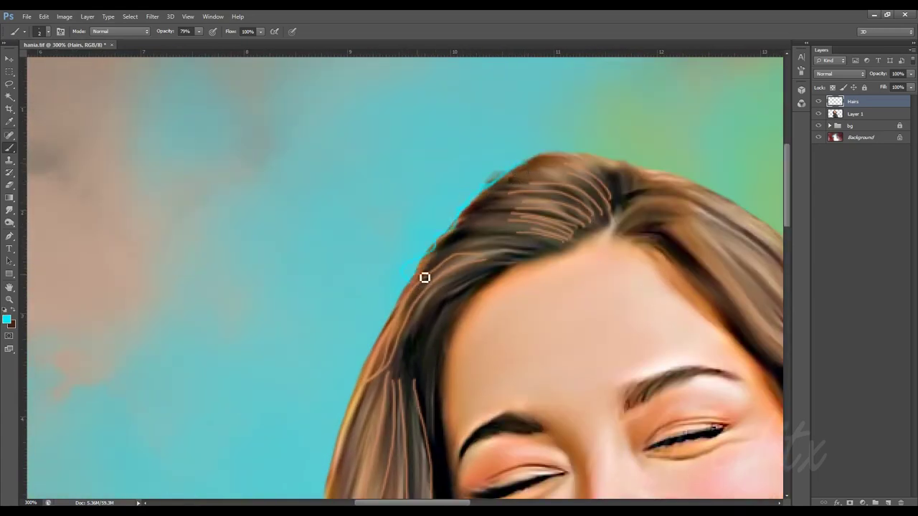
Step: Paint a cyan glow line along the top edge of the hair
{"action": "left_click_drag", "start_coordinate": [391, 314], "coordinate": [433, 234]}
{"action": "left_click_drag", "start_coordinate": [396, 290], "coordinate": [413, 266]}
{"action": "scroll", "coordinate": [413, 265], "scroll_direction": "down", "scroll_amount": 1}
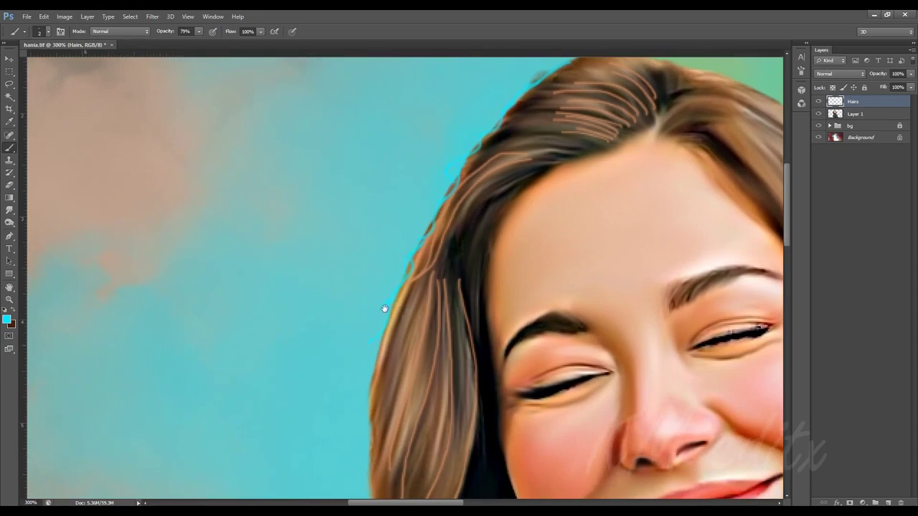
{"action": "scroll", "coordinate": [385, 308], "scroll_direction": "down", "scroll_amount": 2}
{"action": "scroll", "coordinate": [385, 293], "scroll_direction": "down", "scroll_amount": 2}
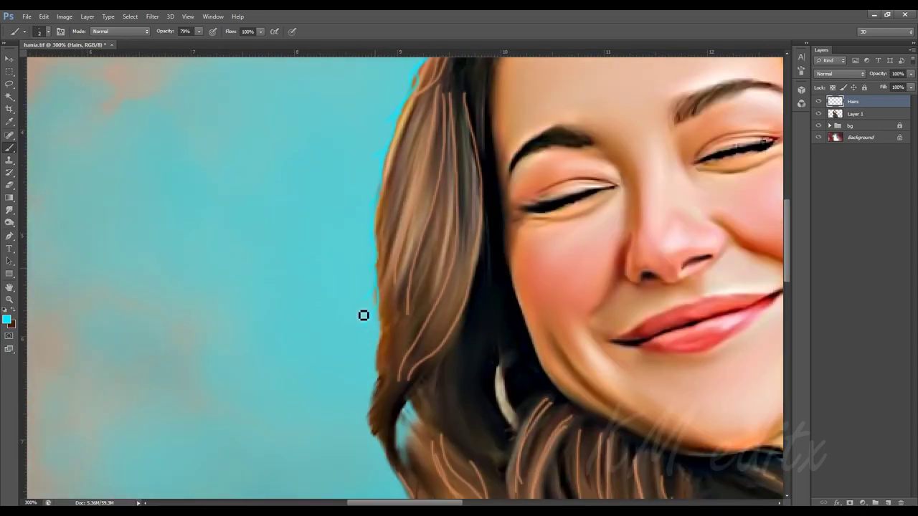
{"action": "scroll", "coordinate": [381, 292], "scroll_direction": "down", "scroll_amount": 2}
{"action": "left_click_drag", "start_coordinate": [366, 297], "coordinate": [352, 245]}
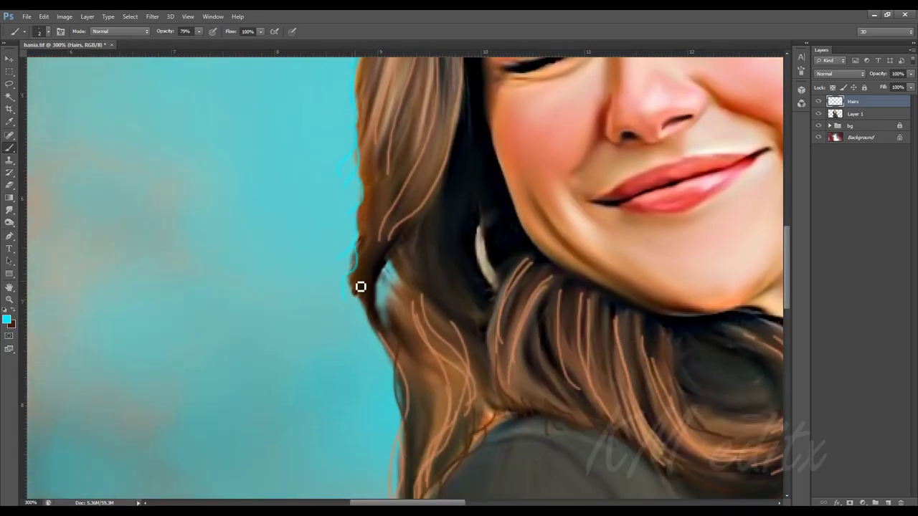
{"action": "scroll", "coordinate": [390, 395], "scroll_direction": "down", "scroll_amount": 3}
{"action": "scroll", "coordinate": [369, 308], "scroll_direction": "down", "scroll_amount": 2}
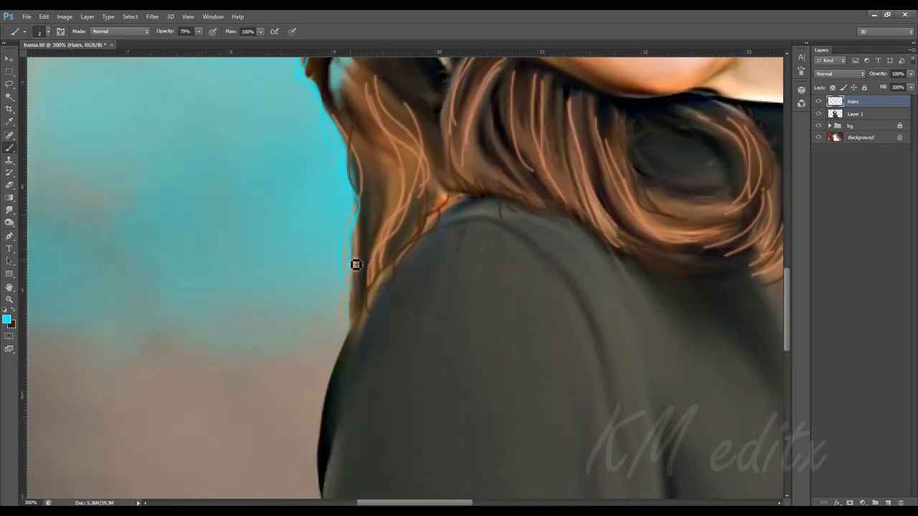
{"action": "scroll", "coordinate": [354, 265], "scroll_direction": "up", "scroll_amount": 3}
{"action": "scroll", "coordinate": [334, 294], "scroll_direction": "up", "scroll_amount": 5}
{"action": "left_click_drag", "start_coordinate": [302, 359], "coordinate": [295, 369]}
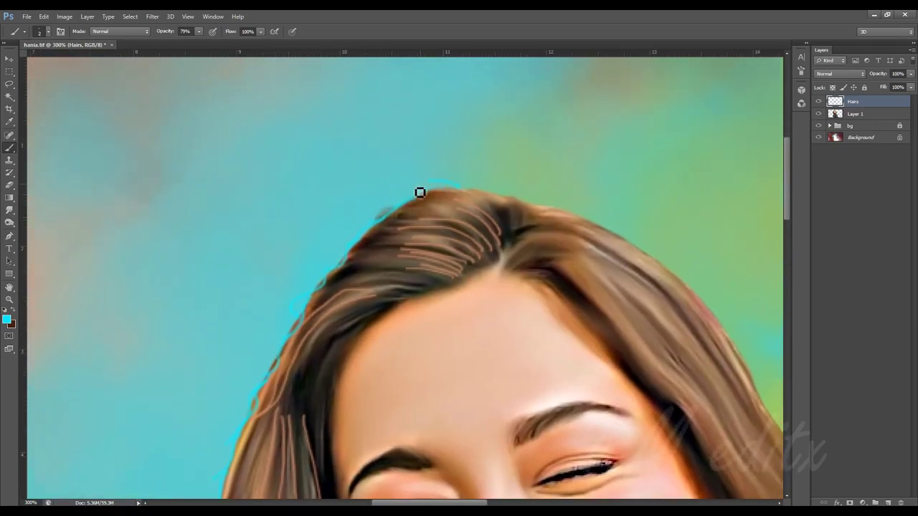
{"action": "left_click_drag", "start_coordinate": [419, 192], "coordinate": [354, 244]}
Step: Switch back to dark brown and paint dark strands near the parting and on the right
{"action": "scroll", "coordinate": [312, 271], "scroll_direction": "down", "scroll_amount": 3}
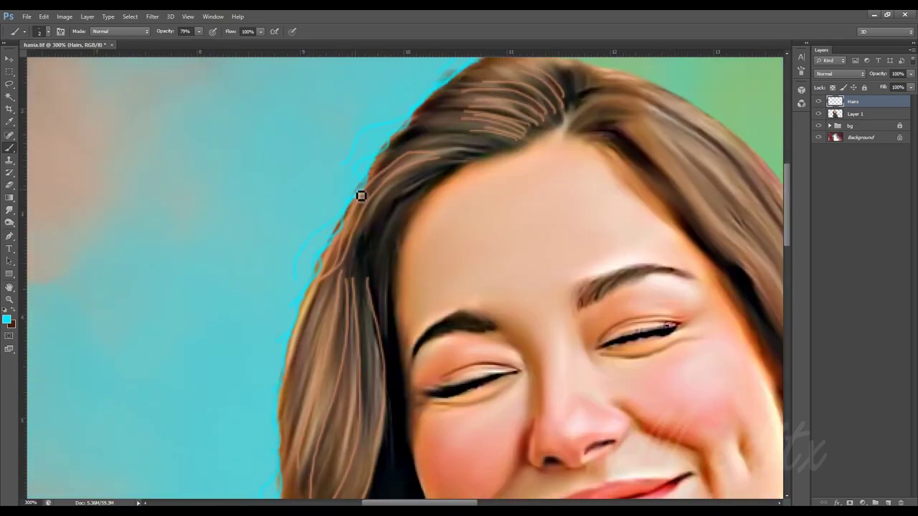
{"action": "scroll", "coordinate": [361, 194], "scroll_direction": "down", "scroll_amount": 3}
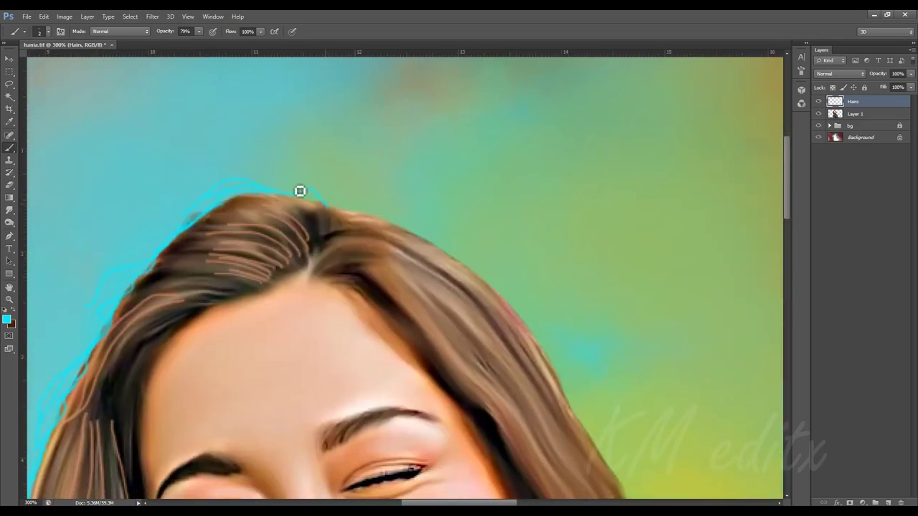
{"action": "left_click", "coordinate": [12, 318]}
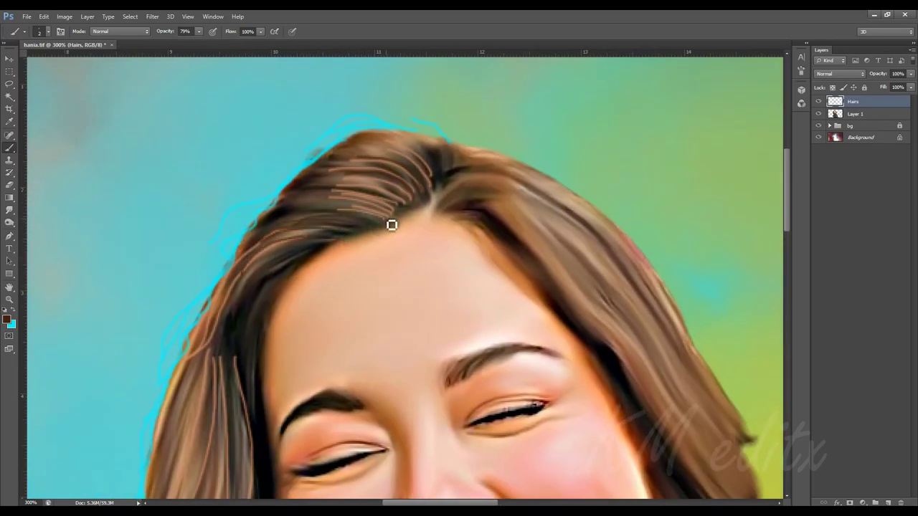
{"action": "left_click_drag", "start_coordinate": [392, 223], "coordinate": [372, 204]}
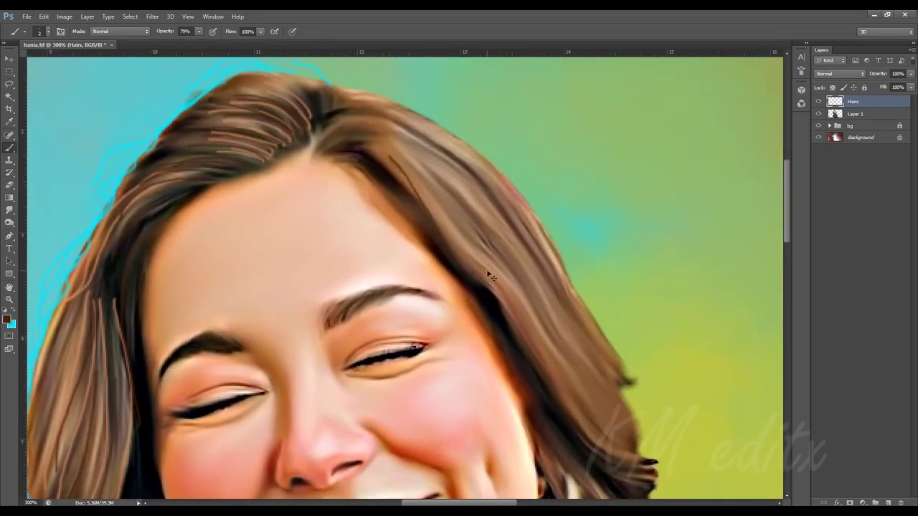
{"action": "left_click_drag", "start_coordinate": [506, 228], "coordinate": [436, 115]}
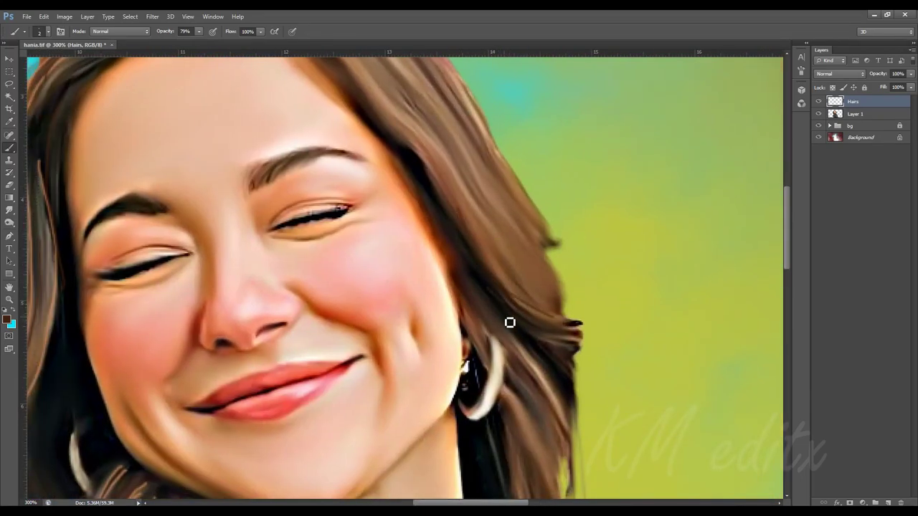
{"action": "scroll", "coordinate": [513, 319], "scroll_direction": "down", "scroll_amount": 1}
{"action": "scroll", "coordinate": [548, 244], "scroll_direction": "down", "scroll_amount": 1}
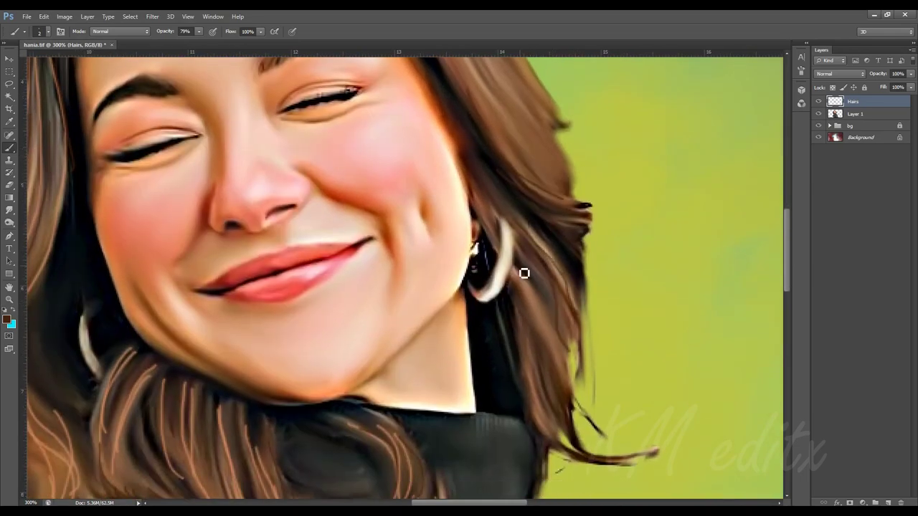
{"action": "scroll", "coordinate": [525, 273], "scroll_direction": "down", "scroll_amount": 1}
{"action": "left_click_drag", "start_coordinate": [495, 261], "coordinate": [619, 349]}
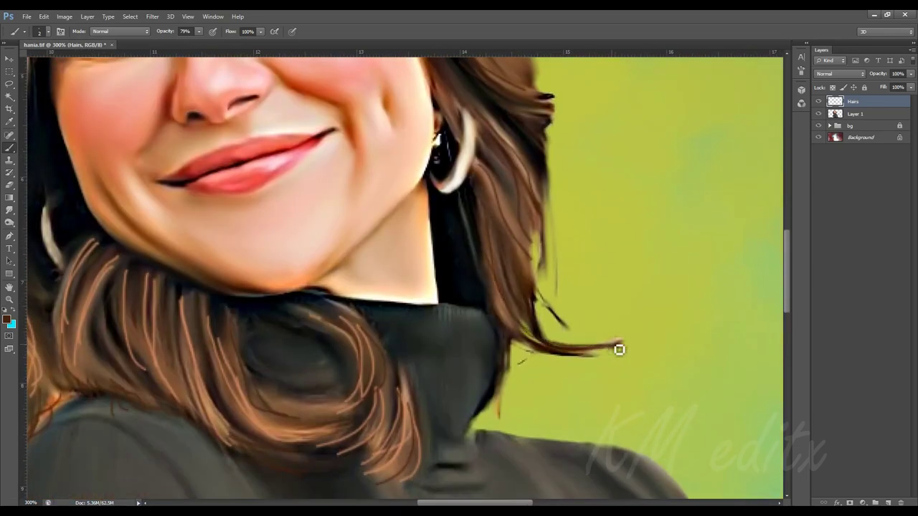
{"action": "scroll", "coordinate": [528, 292], "scroll_direction": "up", "scroll_amount": 2}
{"action": "scroll", "coordinate": [498, 363], "scroll_direction": "up", "scroll_amount": 3}
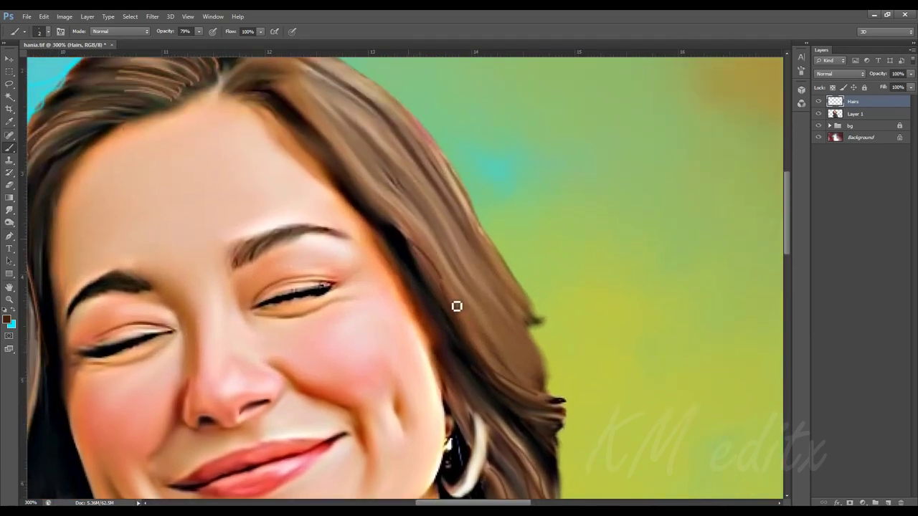
{"action": "scroll", "coordinate": [441, 272], "scroll_direction": "up", "scroll_amount": 2}
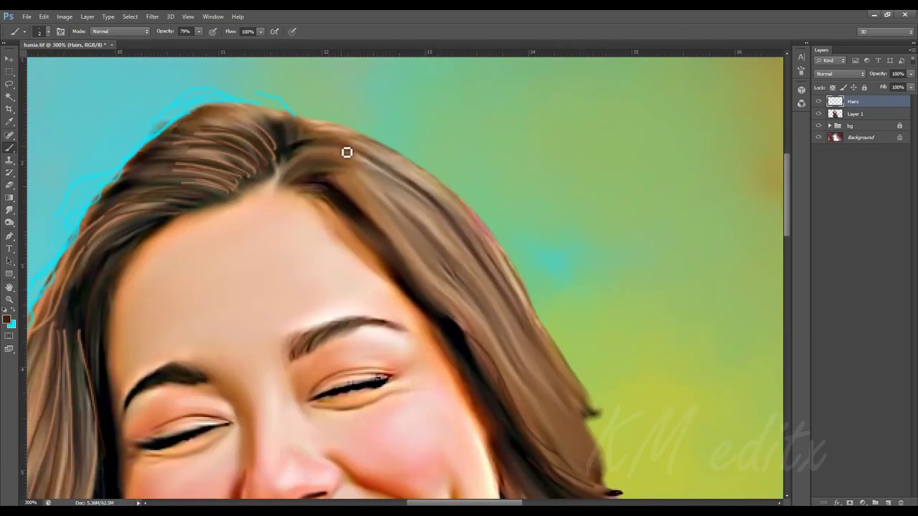
Step: Pick a green colour and stroke green along the right hair edge
{"action": "left_click", "coordinate": [6, 320]}
{"action": "left_click", "coordinate": [584, 402]}
{"action": "left_click", "coordinate": [830, 371]}
{"action": "mouse_move", "coordinate": [544, 310]}
{"action": "left_mouse_down"}
{"action": "mouse_move", "coordinate": [405, 133]}
{"action": "mouse_move", "coordinate": [379, 179]}
{"action": "mouse_move", "coordinate": [408, 215]}
{"action": "mouse_move", "coordinate": [365, 160]}
{"action": "mouse_move", "coordinate": [361, 223]}
{"action": "mouse_move", "coordinate": [344, 185]}
{"action": "left_mouse_up"}
{"action": "mouse_move", "coordinate": [364, 324]}
{"action": "left_mouse_down"}
{"action": "mouse_move", "coordinate": [364, 223]}
{"action": "mouse_move", "coordinate": [285, 280]}
{"action": "left_mouse_up"}
{"action": "left_click_drag", "start_coordinate": [313, 236], "coordinate": [277, 291]}
{"action": "mouse_move", "coordinate": [312, 215]}
{"action": "left_mouse_down"}
{"action": "mouse_move", "coordinate": [307, 239]}
{"action": "mouse_move", "coordinate": [340, 273]}
{"action": "left_mouse_up"}
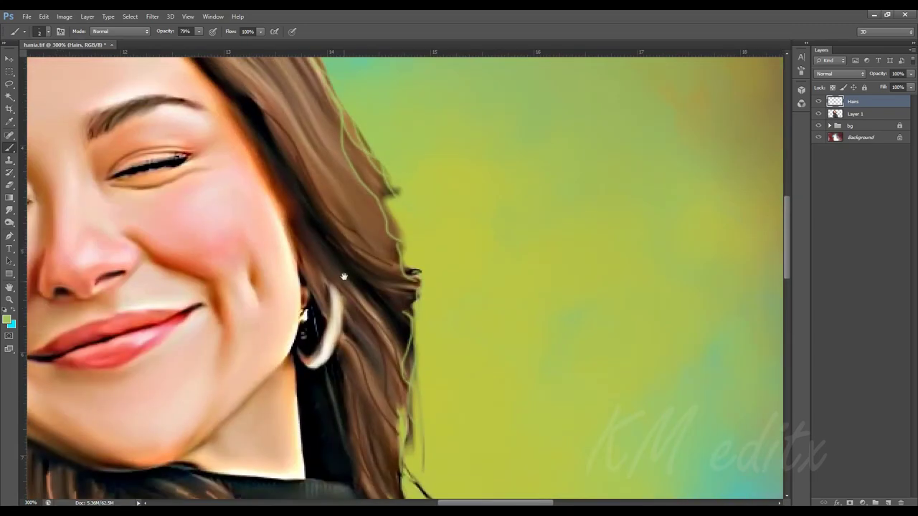
Step: Pan over the forehead and hair, then fit the whole image in the window
{"action": "left_click_drag", "start_coordinate": [302, 71], "coordinate": [308, 322]}
{"action": "mouse_move", "coordinate": [279, 211]}
{"action": "left_mouse_down"}
{"action": "mouse_move", "coordinate": [401, 269]}
{"action": "mouse_move", "coordinate": [355, 198]}
{"action": "left_mouse_up"}
{"action": "left_click_drag", "start_coordinate": [437, 328], "coordinate": [498, 400]}
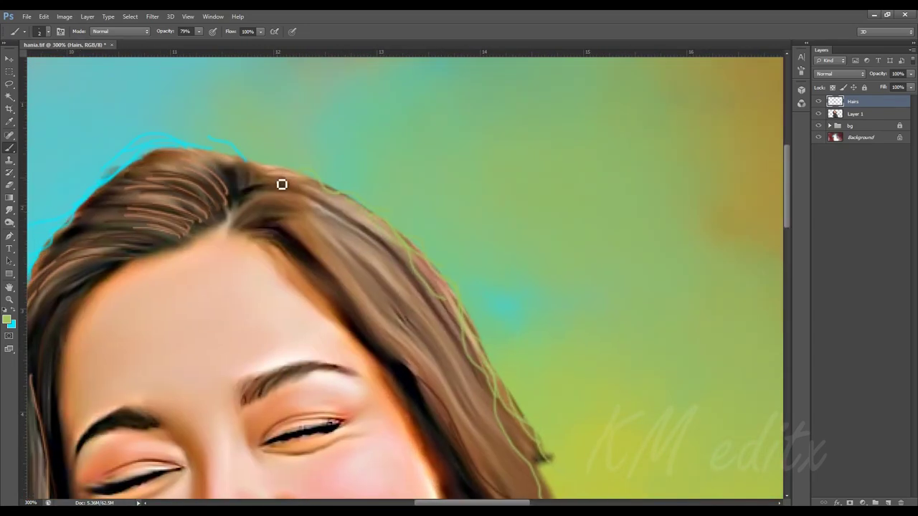
{"action": "left_click_drag", "start_coordinate": [394, 336], "coordinate": [416, 264]}
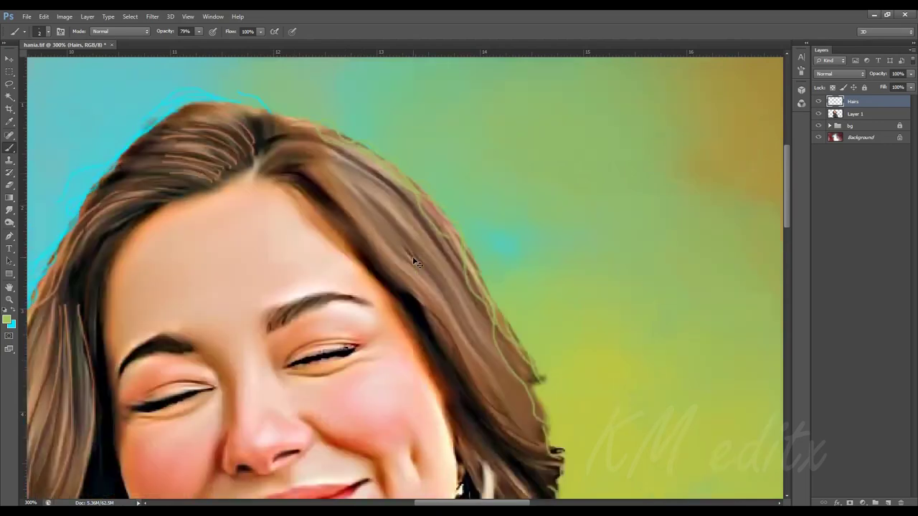
{"action": "key", "text": "ctrl+0"}
Step: Merge the painting layer into the Hairs layer and confirm its name
{"action": "key", "text": "ctrl+e"}
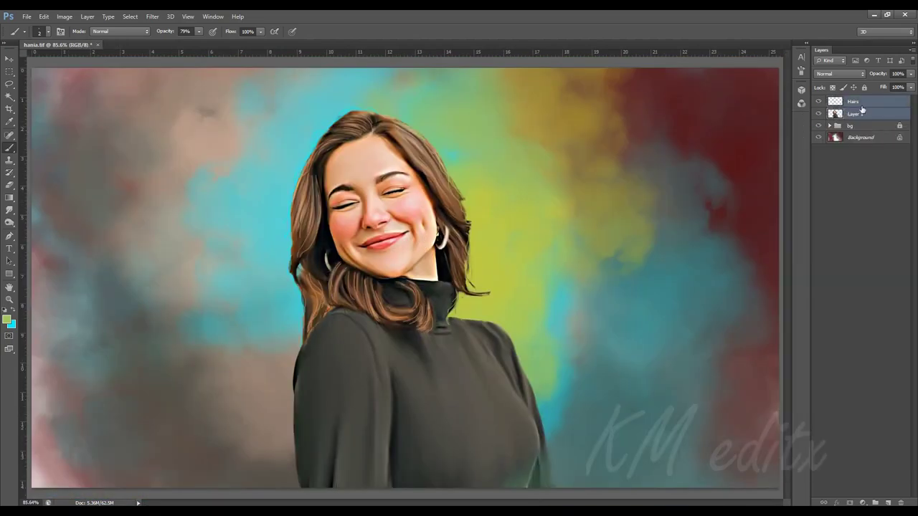
{"action": "double_click", "coordinate": [854, 101]}
{"action": "type", "text": "H"}
{"action": "key", "text": "Return"}
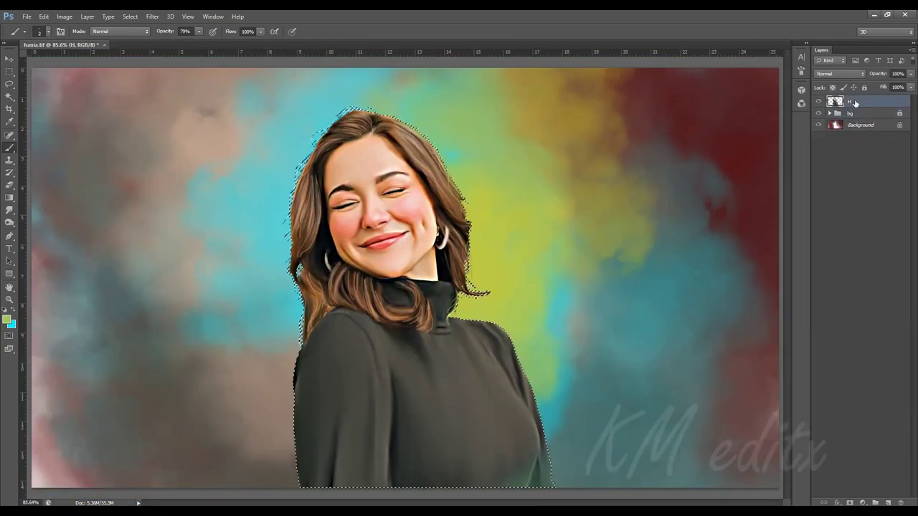
{"action": "key", "text": "ctrl+minus"}
{"action": "left_click", "coordinate": [835, 102], "text": "ctrl"}
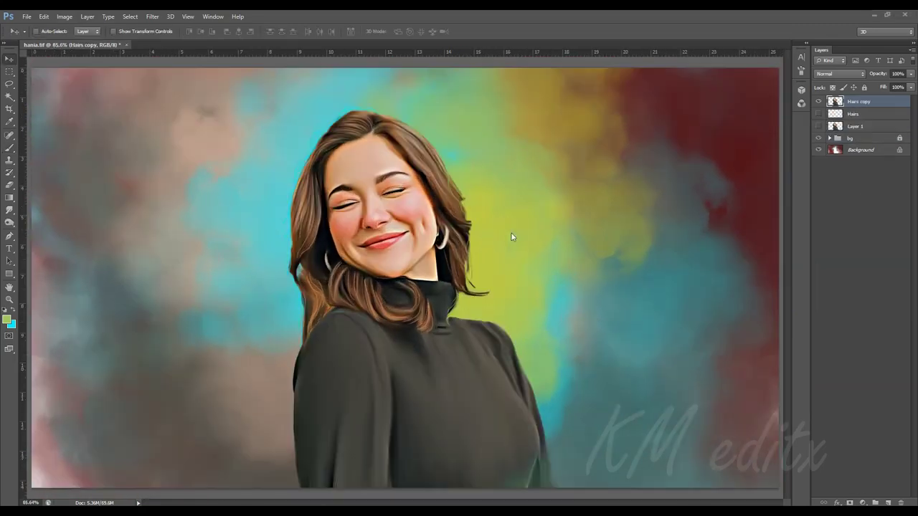
Step: Fill the Background layer with a dark bluish colour
{"action": "left_click", "coordinate": [860, 149]}
{"action": "left_click", "coordinate": [11, 324]}
{"action": "left_click", "coordinate": [738, 401]}
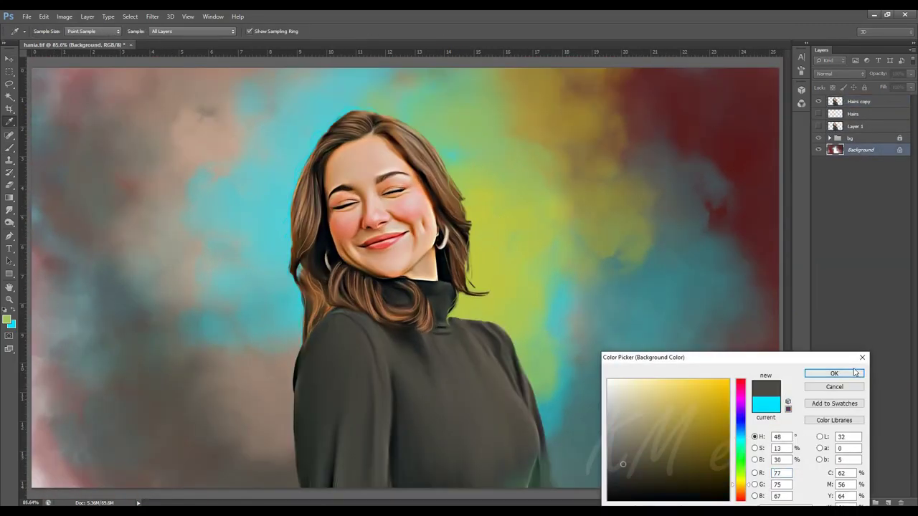
{"action": "left_click", "coordinate": [844, 371]}
{"action": "key", "text": "ctrl+BackSpace"}
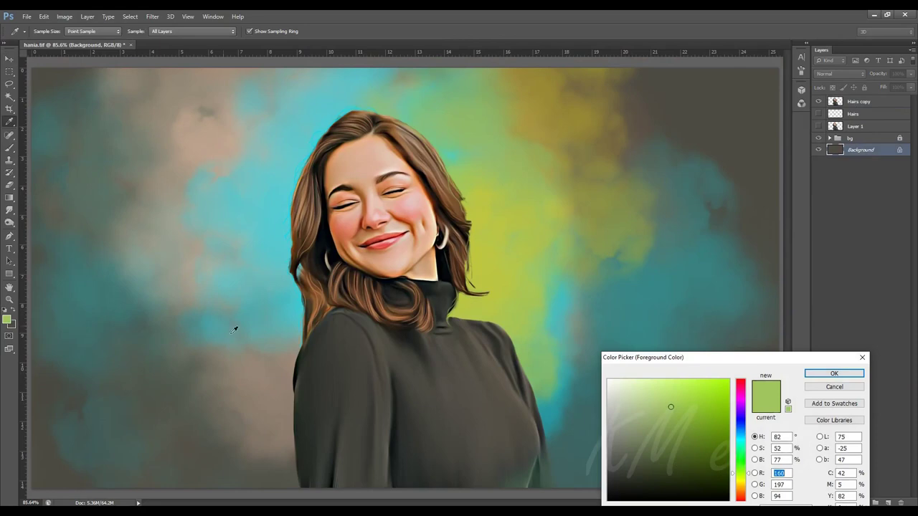
{"action": "left_click_drag", "start_coordinate": [671, 406], "coordinate": [645, 459]}
{"action": "left_click_drag", "start_coordinate": [738, 473], "coordinate": [738, 423]}
{"action": "left_click", "coordinate": [835, 374]}
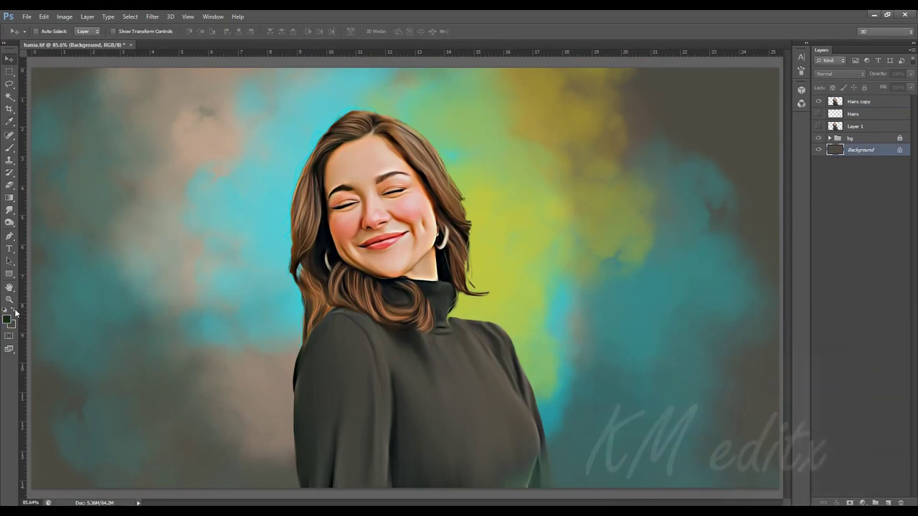
{"action": "key", "text": "x"}
{"action": "key", "text": "ctrl+BackSpace"}
Step: Hide Layer 2 in the bg group and delete the hidden Hairs and Layer 1 layers
{"action": "left_click", "coordinate": [830, 138]}
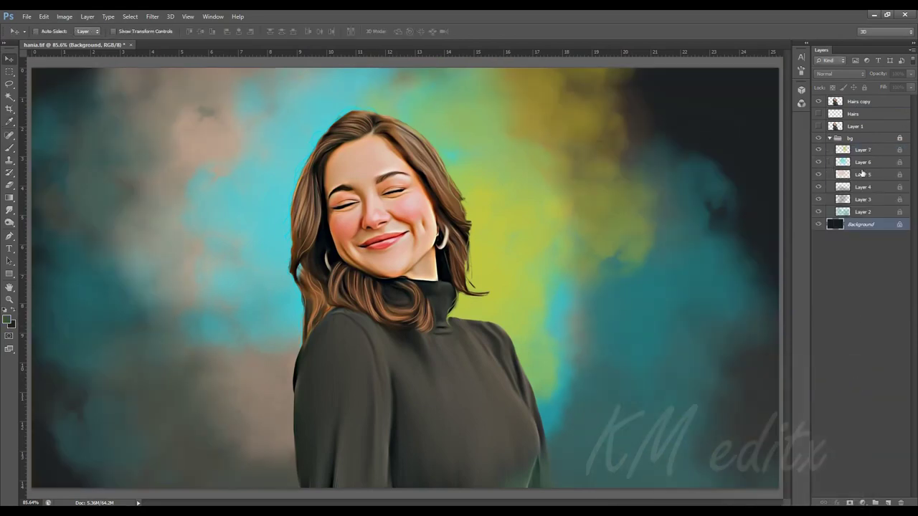
{"action": "left_click", "coordinate": [863, 199]}
{"action": "left_click", "coordinate": [818, 213]}
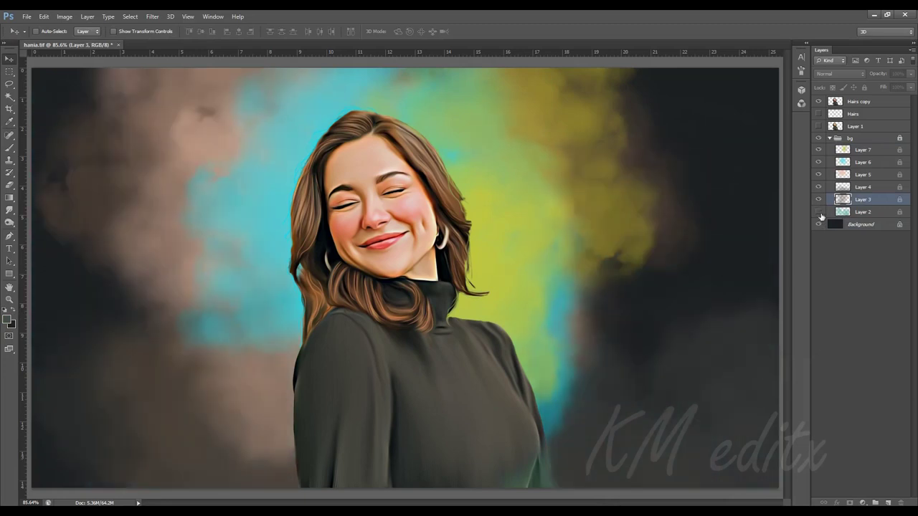
{"action": "left_click", "coordinate": [863, 212]}
{"action": "left_click", "coordinate": [877, 138]}
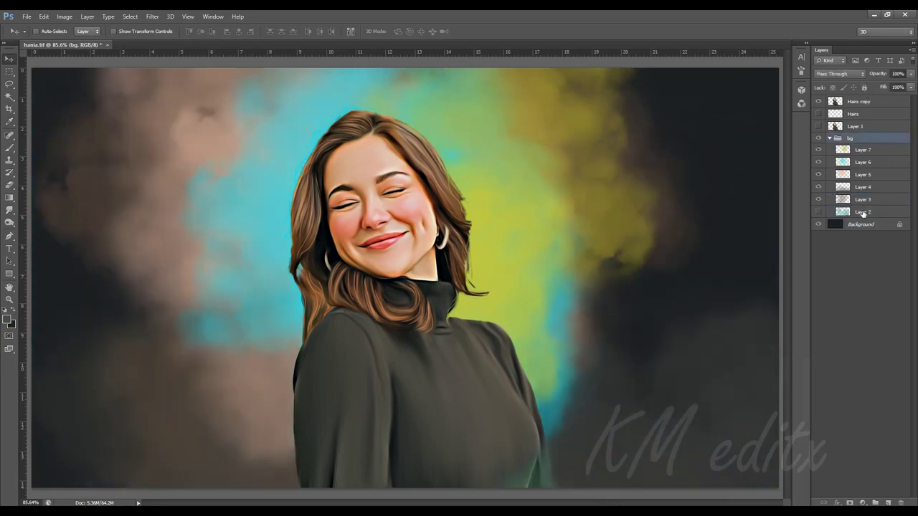
{"action": "left_click", "coordinate": [859, 114]}
{"action": "left_click", "coordinate": [856, 127], "text": "shift"}
{"action": "key", "text": "Delete"}
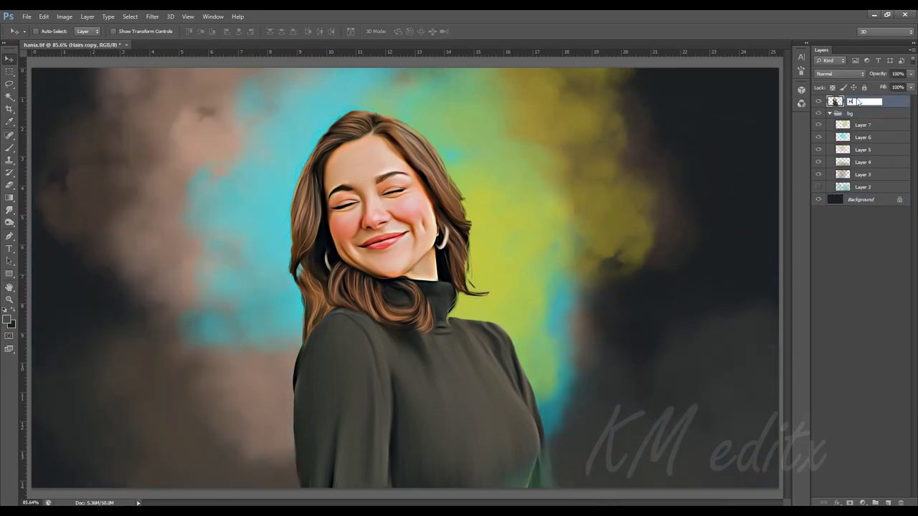
Step: Rename the hair copy layer to H and delete Layer 2
{"action": "key", "text": "Return"}
{"action": "left_click", "coordinate": [863, 187]}
{"action": "left_click", "coordinate": [819, 187]}
{"action": "key", "text": "Delete"}
{"action": "left_click", "coordinate": [829, 162]}
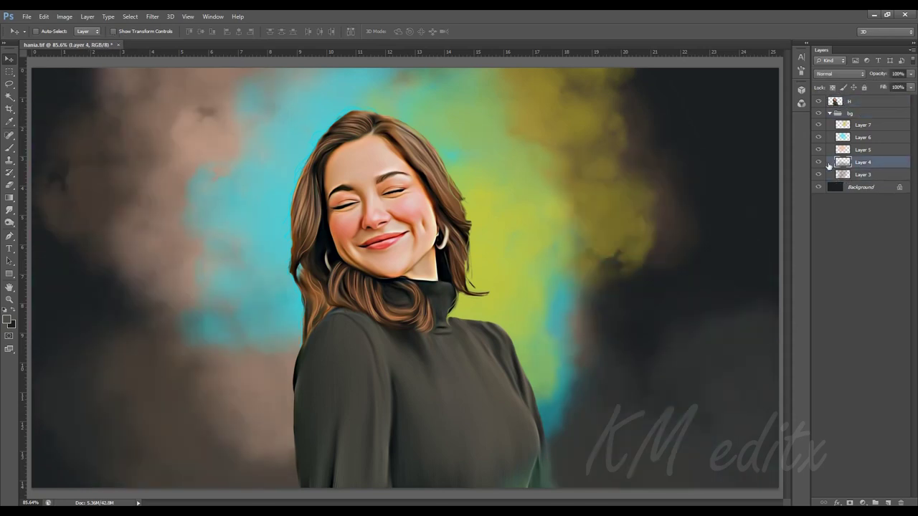
Step: Compare Layers 5 and 6, then lower the cyan Layer 6 opacity to 60%
{"action": "left_click", "coordinate": [819, 149]}
{"action": "left_click", "coordinate": [819, 137]}
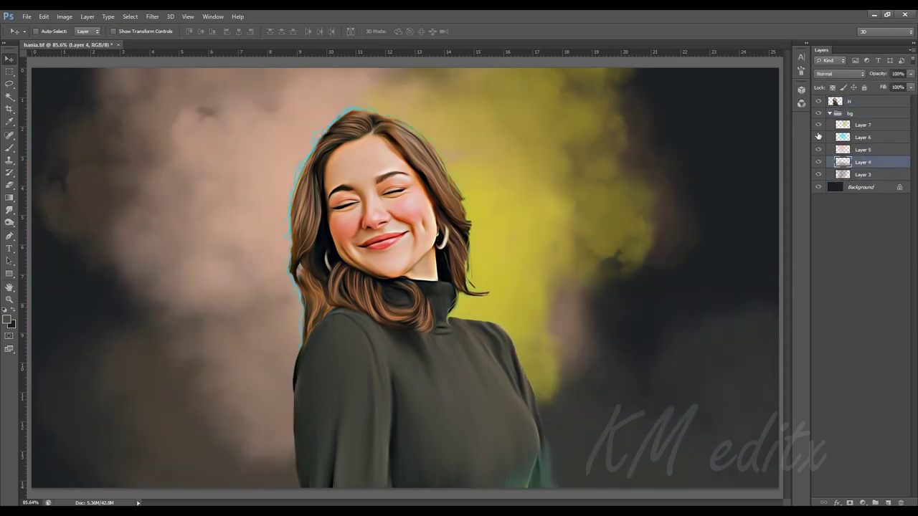
{"action": "left_click", "coordinate": [863, 137]}
{"action": "left_click", "coordinate": [911, 73]}
{"action": "left_click_drag", "start_coordinate": [910, 85], "coordinate": [895, 86]}
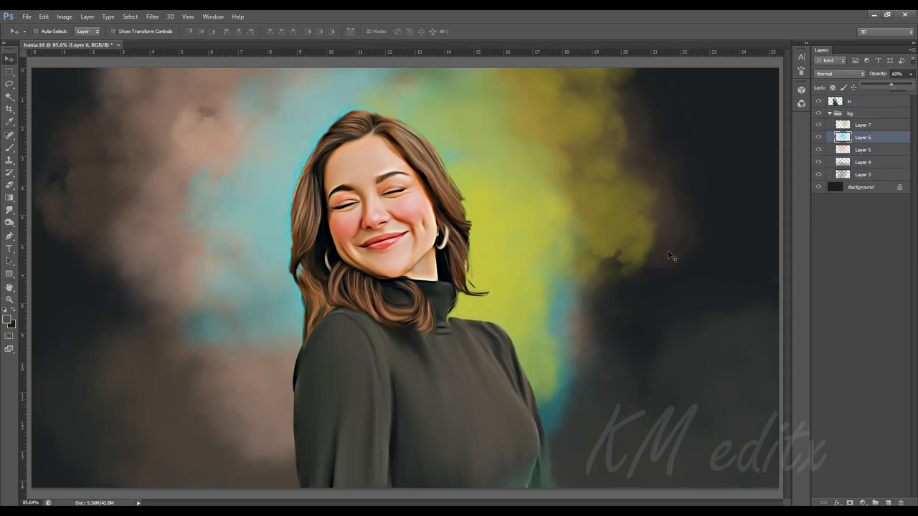
{"action": "left_click", "coordinate": [42, 141]}
Step: Collapse the bg group and add a new layer above H
{"action": "left_click", "coordinate": [830, 114]}
{"action": "left_click", "coordinate": [854, 101]}
{"action": "key", "text": "ctrl+shift+alt+e"}
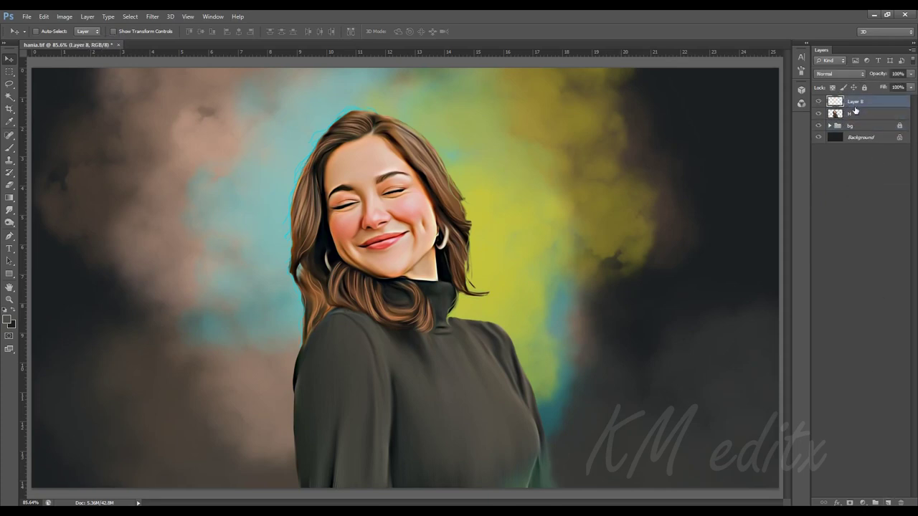
Step: Clip Layer 8 to the H portrait layer and set the brush colour to cyan
{"action": "left_click", "coordinate": [852, 108], "text": "alt"}
{"action": "left_click", "coordinate": [9, 172]}
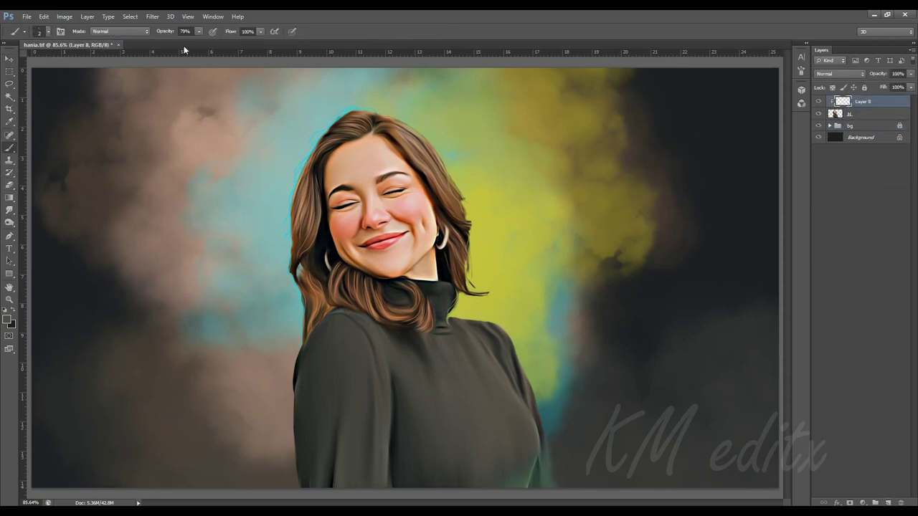
{"action": "left_click", "coordinate": [7, 320]}
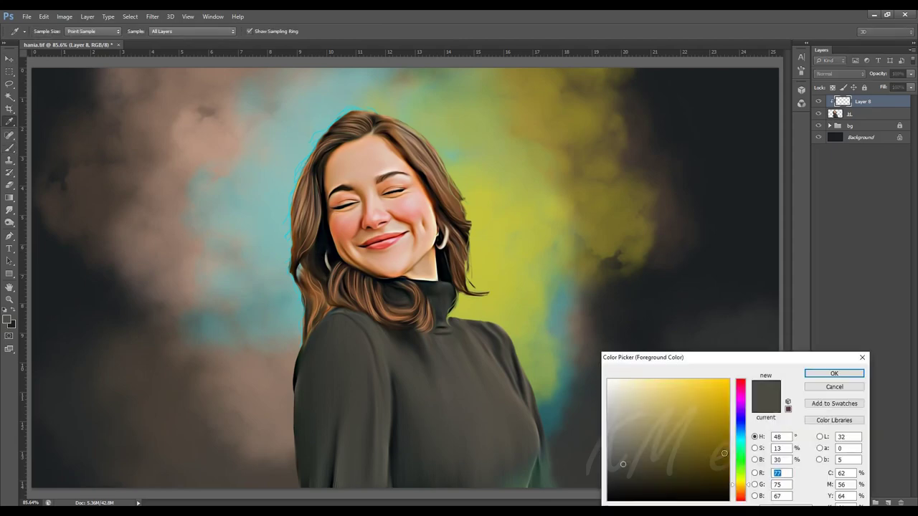
{"action": "left_click", "coordinate": [714, 396]}
{"action": "mouse_move", "coordinate": [746, 459]}
{"action": "left_mouse_down"}
{"action": "mouse_move", "coordinate": [746, 479]}
{"action": "mouse_move", "coordinate": [740, 439]}
{"action": "left_mouse_up"}
{"action": "left_click", "coordinate": [834, 373]}
{"action": "scroll", "coordinate": [344, 435], "scroll_direction": "up", "scroll_amount": 3}
{"action": "left_click", "coordinate": [8, 320]}
Step: After undoing test strokes, paint a cyan glow along the top edge of the hair
{"action": "left_click", "coordinate": [835, 374]}
{"action": "key", "text": "b"}
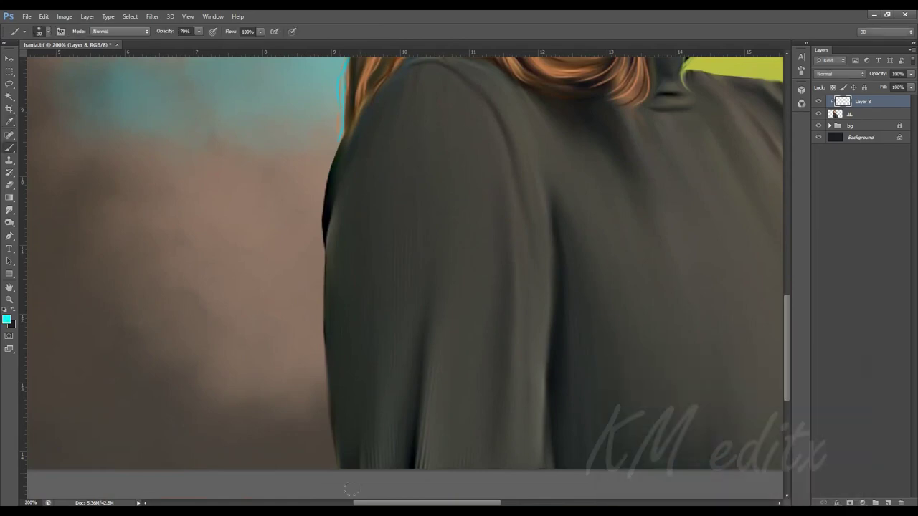
{"action": "left_click_drag", "start_coordinate": [345, 459], "coordinate": [337, 398]}
{"action": "key", "text": "ctrl+z"}
{"action": "left_click_drag", "start_coordinate": [384, 175], "coordinate": [429, 347]}
{"action": "scroll", "coordinate": [429, 347], "scroll_direction": "down", "scroll_amount": 2}
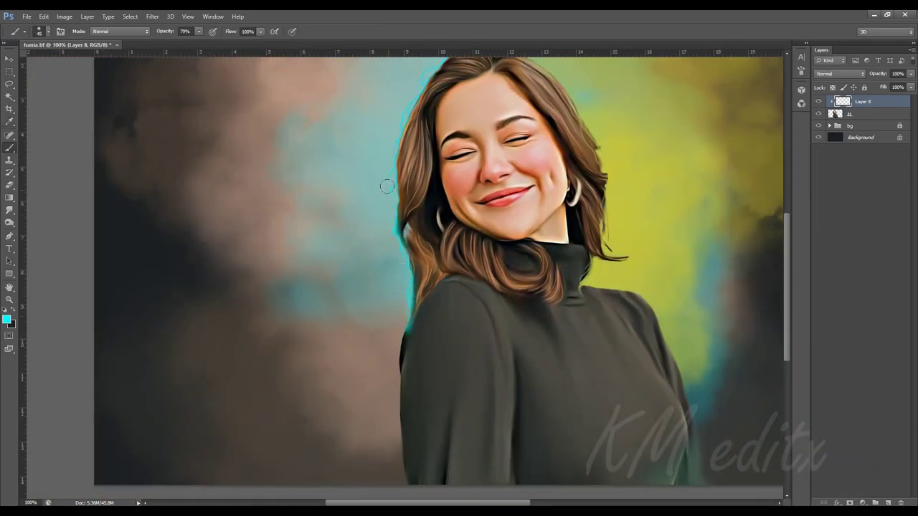
{"action": "left_click_drag", "start_coordinate": [393, 142], "coordinate": [339, 261]}
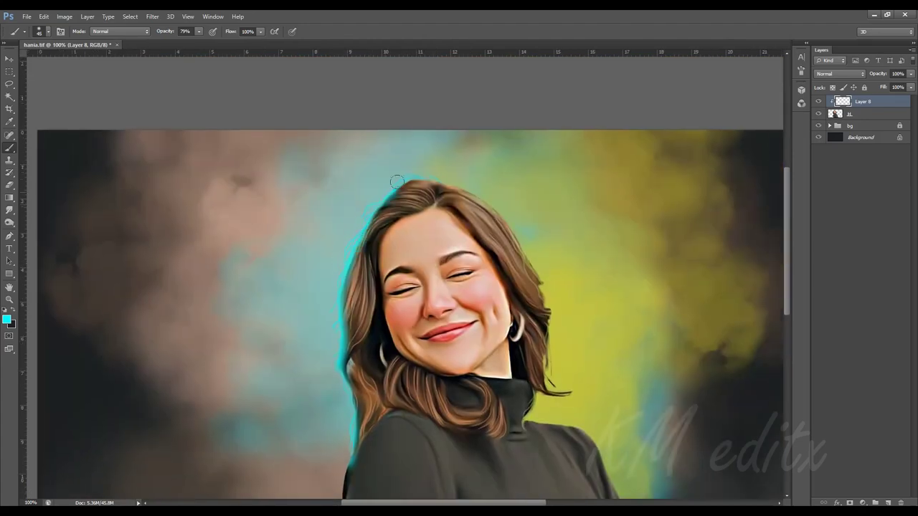
{"action": "left_click_drag", "start_coordinate": [397, 182], "coordinate": [491, 199]}
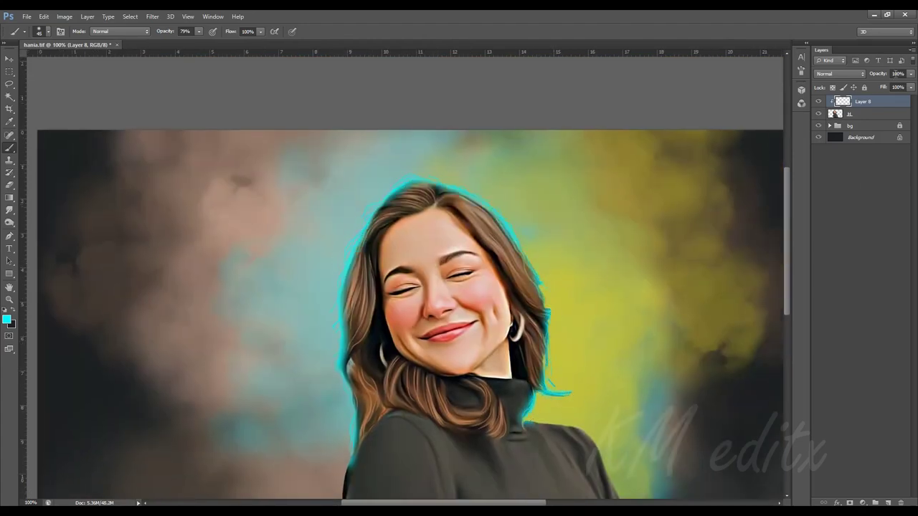
Step: Try Lighter Color, Color Burn and Screen blend modes on the cyan glow layer
{"action": "left_click", "coordinate": [840, 73]}
{"action": "left_click", "coordinate": [830, 162]}
{"action": "left_click", "coordinate": [840, 73]}
{"action": "left_click", "coordinate": [833, 167]}
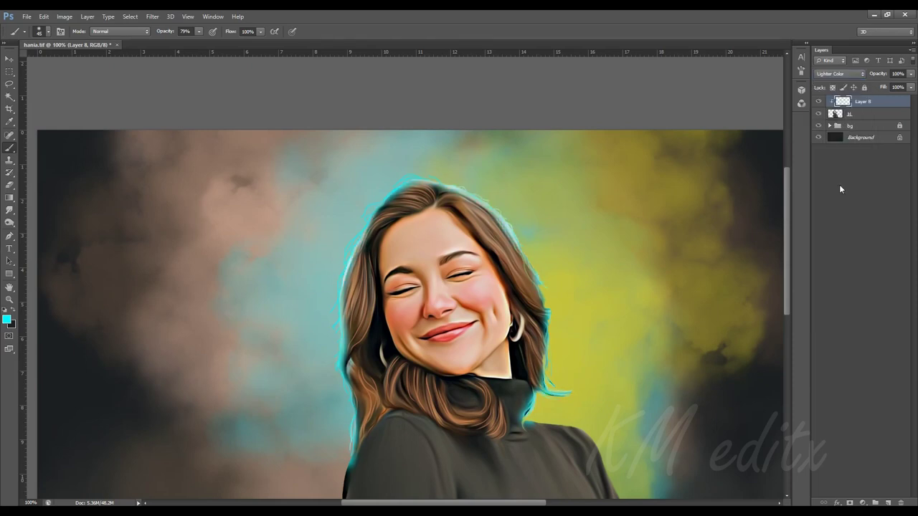
{"action": "left_click", "coordinate": [841, 73]}
{"action": "left_click", "coordinate": [829, 122]}
{"action": "left_click", "coordinate": [841, 73]}
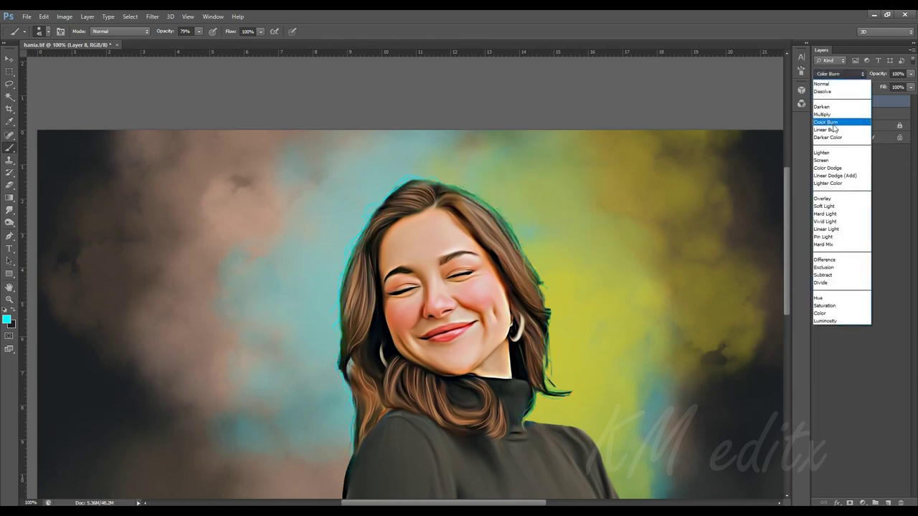
{"action": "left_click", "coordinate": [832, 129]}
{"action": "left_click", "coordinate": [835, 74]}
{"action": "left_click", "coordinate": [825, 160]}
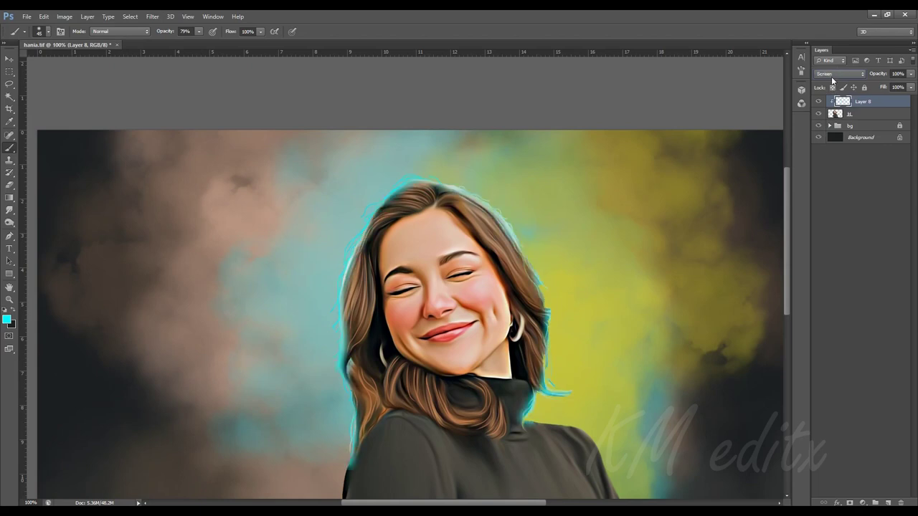
Step: Cycle through more blend modes on the glow layer with the arrow keys
{"action": "scroll", "coordinate": [832, 76], "scroll_direction": "down", "scroll_amount": 4}
{"action": "scroll", "coordinate": [832, 76], "scroll_direction": "down", "scroll_amount": 1}
{"action": "scroll", "coordinate": [832, 77], "scroll_direction": "down", "scroll_amount": 2}
{"action": "scroll", "coordinate": [832, 76], "scroll_direction": "down", "scroll_amount": 2}
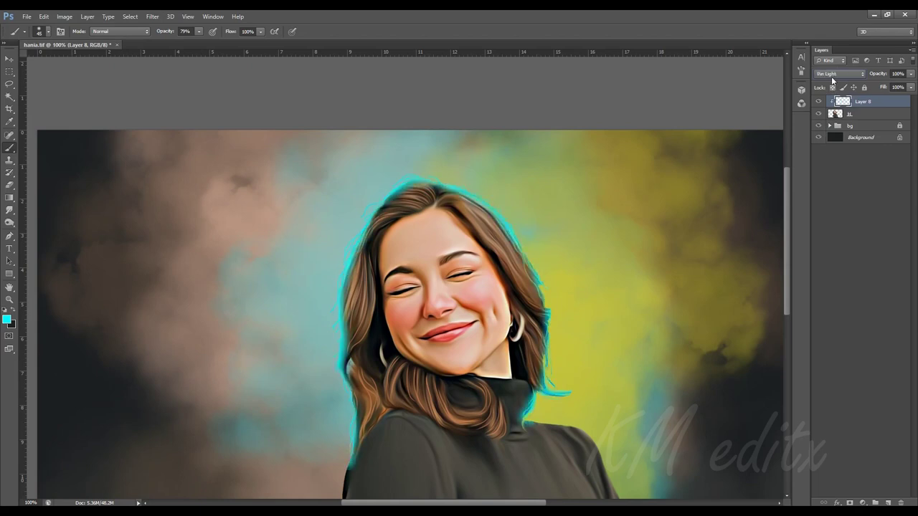
{"action": "scroll", "coordinate": [832, 76], "scroll_direction": "down", "scroll_amount": 2}
{"action": "scroll", "coordinate": [832, 77], "scroll_direction": "down", "scroll_amount": 3}
{"action": "scroll", "coordinate": [832, 76], "scroll_direction": "down", "scroll_amount": 2}
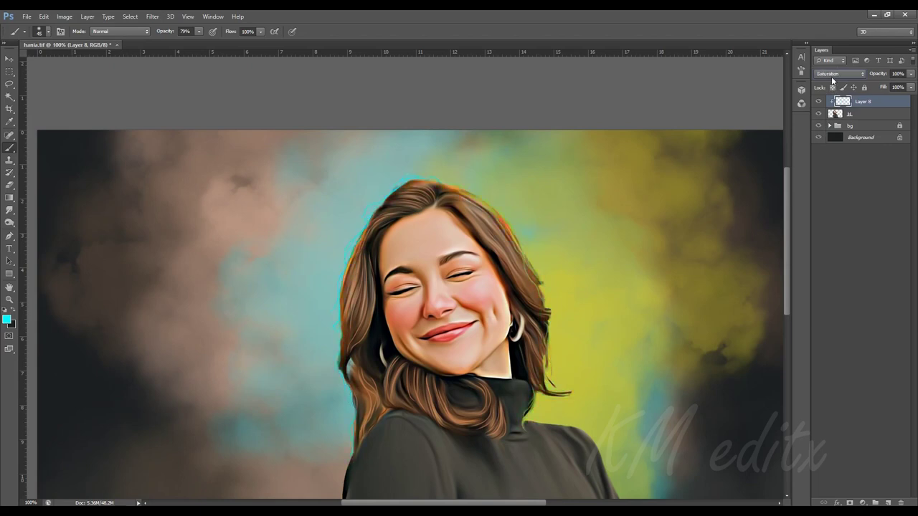
{"action": "scroll", "coordinate": [832, 76], "scroll_direction": "down", "scroll_amount": 1}
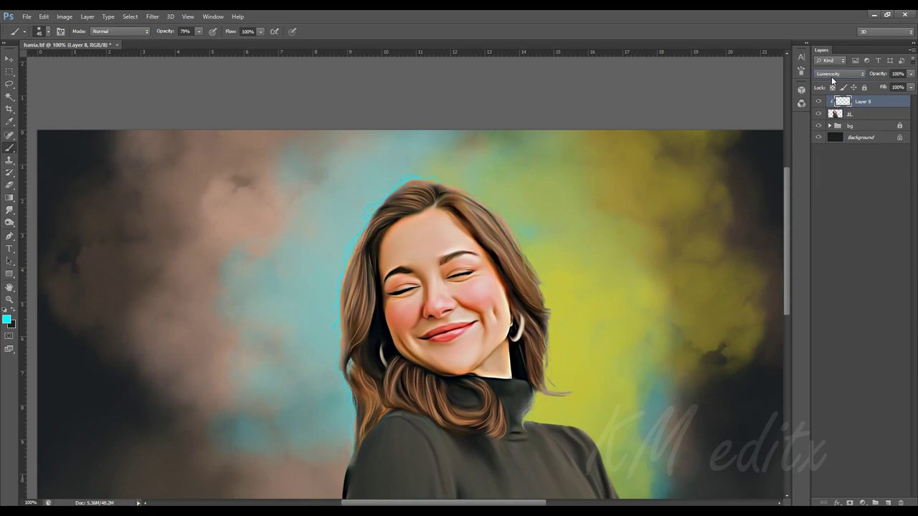
{"action": "scroll", "coordinate": [832, 79], "scroll_direction": "up", "scroll_amount": 3}
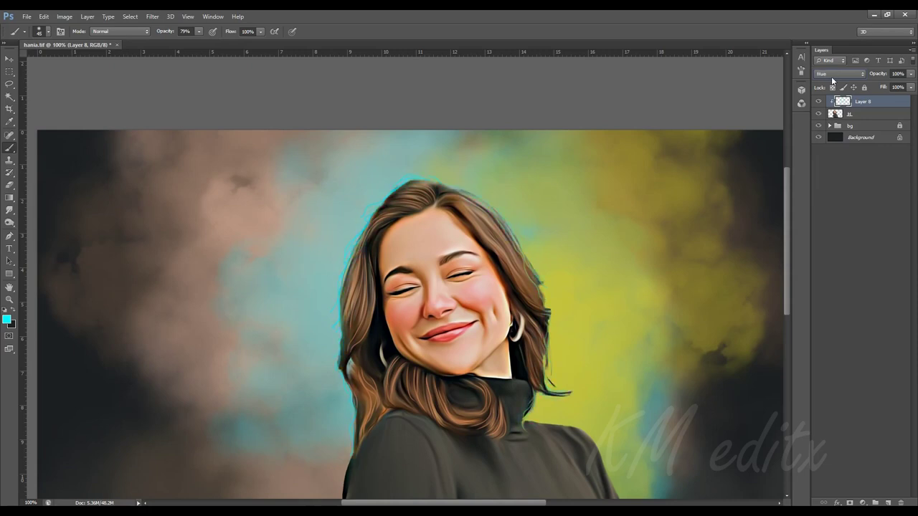
{"action": "key", "text": "Up"}
{"action": "key", "text": "Up"}
{"action": "key", "text": "Up"}
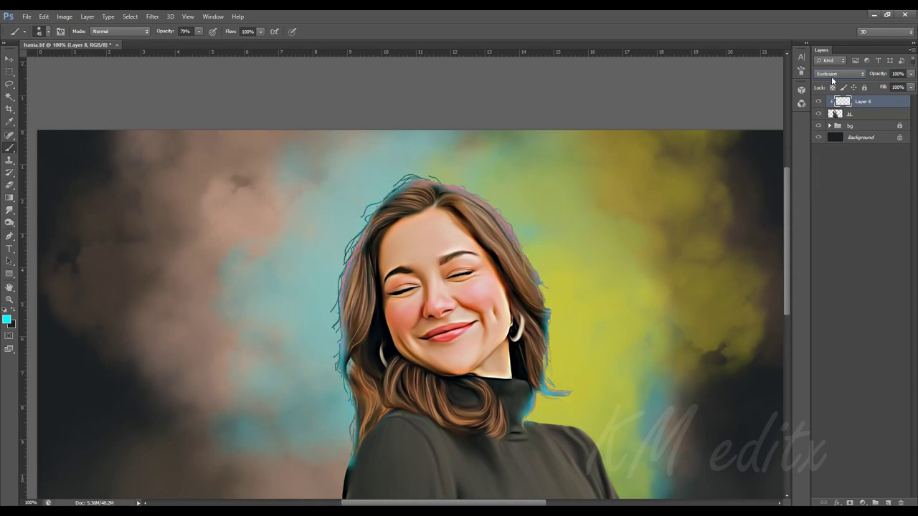
{"action": "key", "text": "Down"}
{"action": "key", "text": "Down"}
{"action": "key", "text": "Down"}
{"action": "key", "text": "Down"}
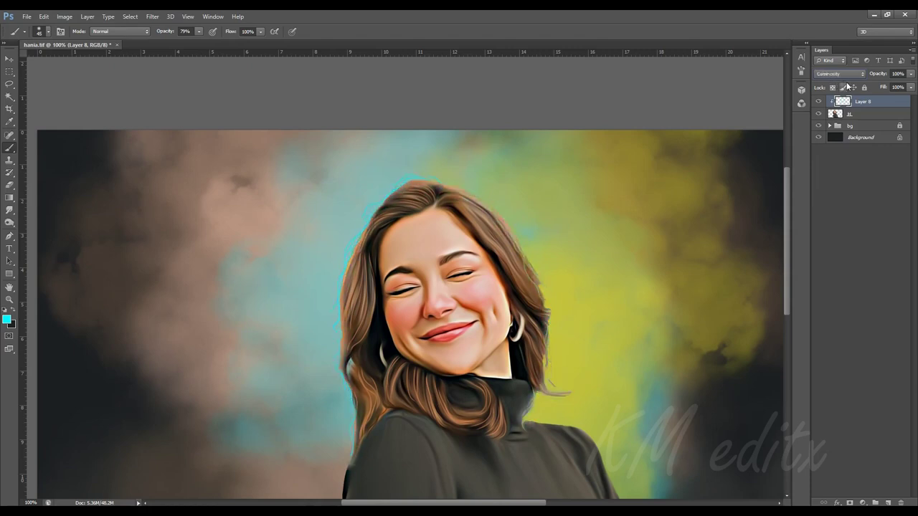
{"action": "key", "text": "Down"}
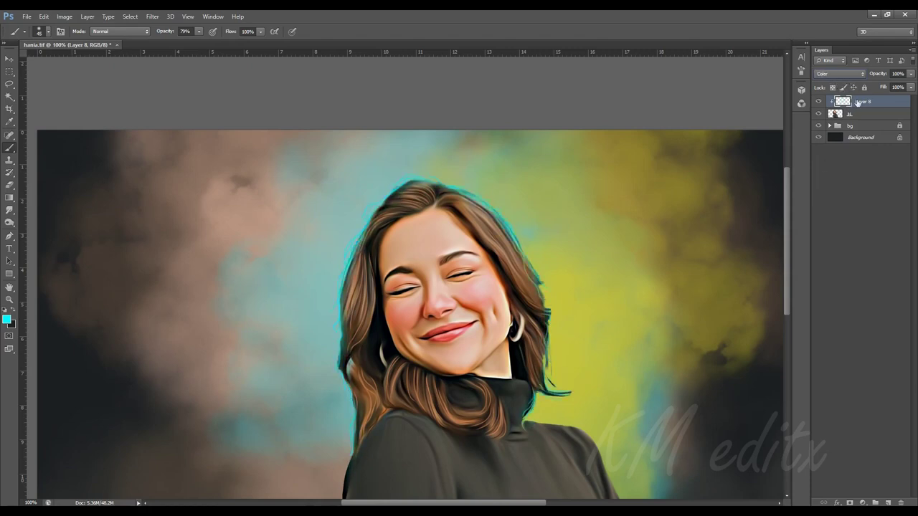
Step: Set the glow layer to Overlay and toggle its visibility to compare
{"action": "left_click", "coordinate": [840, 74]}
{"action": "left_click", "coordinate": [839, 208]}
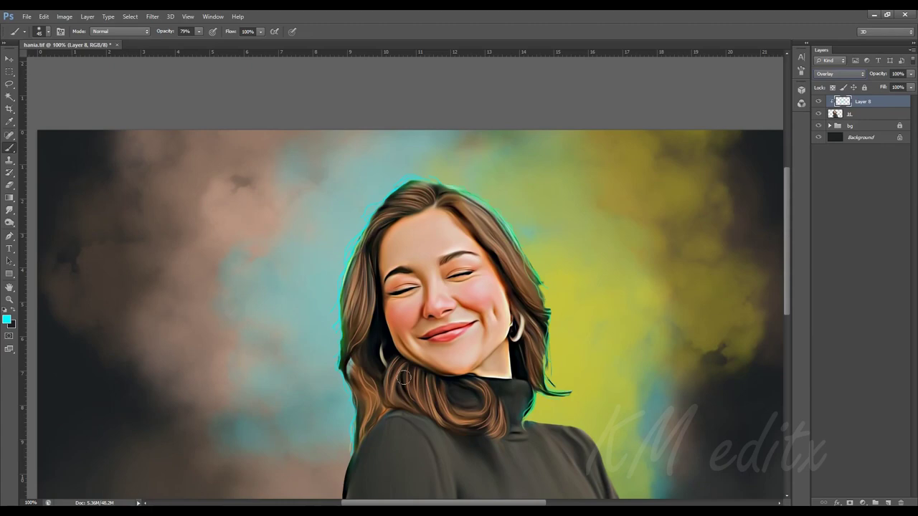
{"action": "left_click", "coordinate": [819, 102]}
{"action": "left_click", "coordinate": [819, 102]}
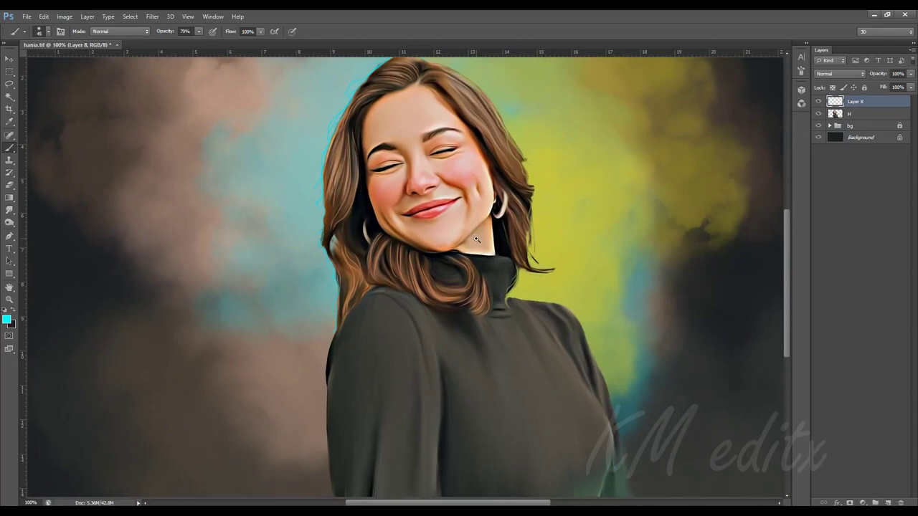
Step: Paint soft cyan glows on the left and upper background and a yellow glow on the right
{"action": "left_click", "coordinate": [476, 239], "text": "alt"}
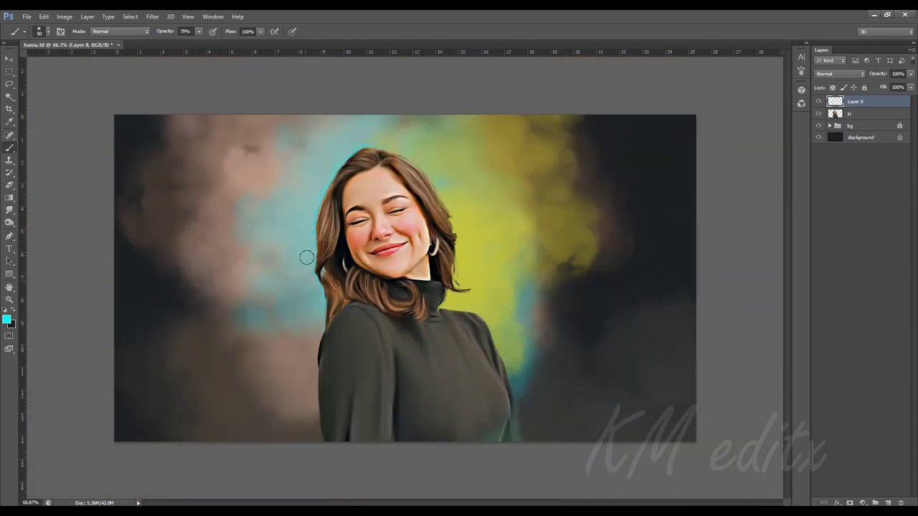
{"action": "left_click_drag", "start_coordinate": [283, 359], "coordinate": [276, 265]}
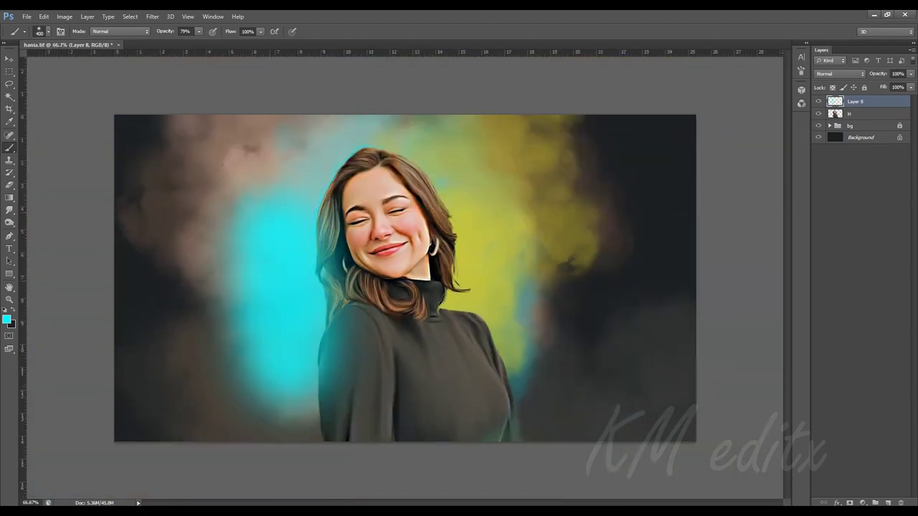
{"action": "left_click_drag", "start_coordinate": [337, 180], "coordinate": [280, 132]}
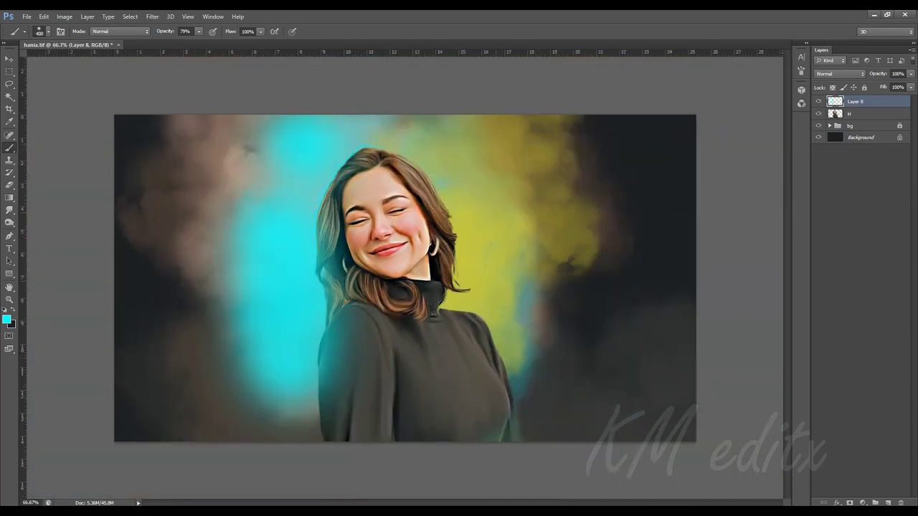
{"action": "left_click", "coordinate": [7, 320]}
{"action": "left_click", "coordinate": [653, 265]}
{"action": "key", "text": "Return"}
{"action": "left_click_drag", "start_coordinate": [488, 323], "coordinate": [502, 136]}
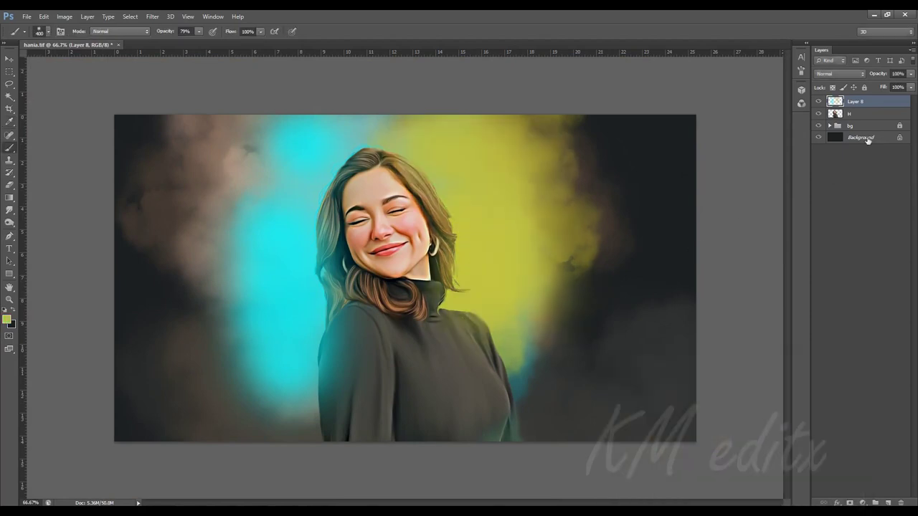
Step: Blend Layer 8 in Overlay mode, zoom to 100%, and select the H portrait layer
{"action": "left_click", "coordinate": [840, 73]}
{"action": "left_click", "coordinate": [832, 177]}
{"action": "left_click", "coordinate": [840, 73]}
{"action": "left_click", "coordinate": [832, 213]}
{"action": "key", "text": "ctrl+plus"}
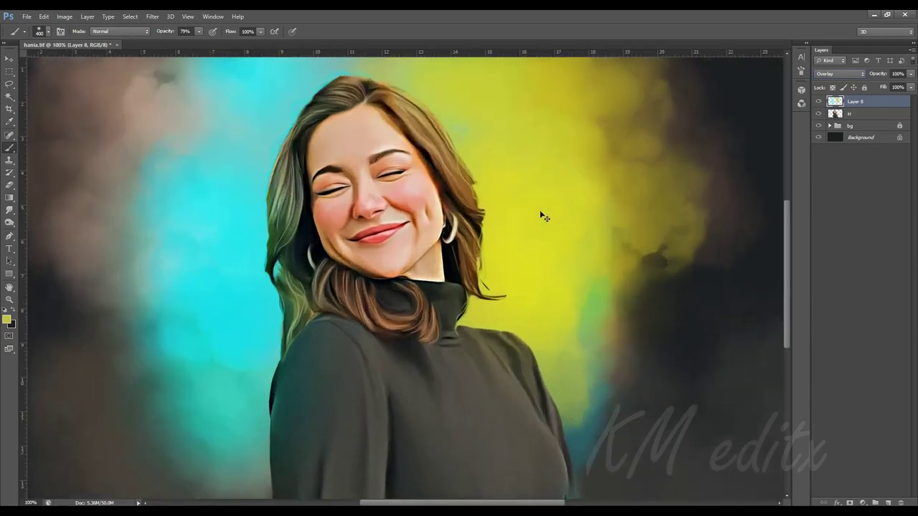
{"action": "scroll", "coordinate": [544, 217], "scroll_direction": "down", "scroll_amount": 1}
{"action": "scroll", "coordinate": [544, 217], "scroll_direction": "down", "scroll_amount": 1}
{"action": "left_click", "coordinate": [836, 114], "text": "ctrl"}
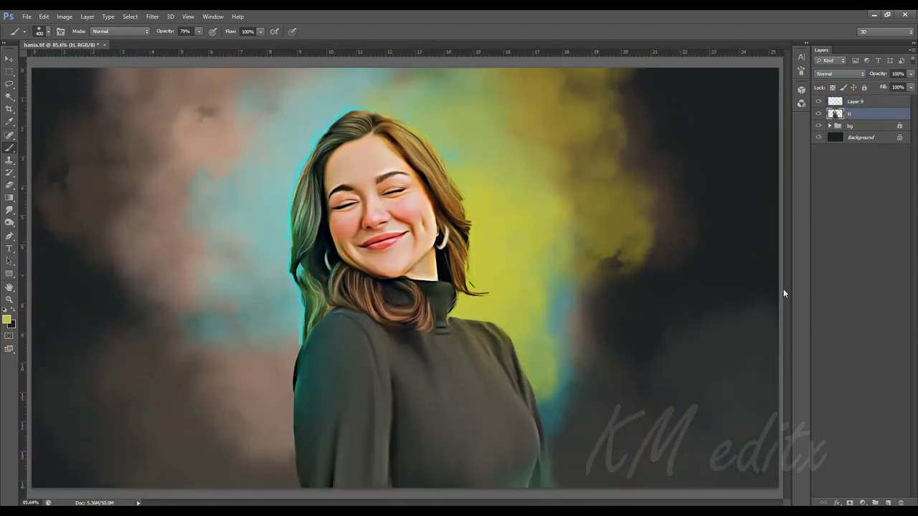
Step: Toggle Layer 9 to compare the hair tint and switch to the Eraser
{"action": "left_click", "coordinate": [818, 102]}
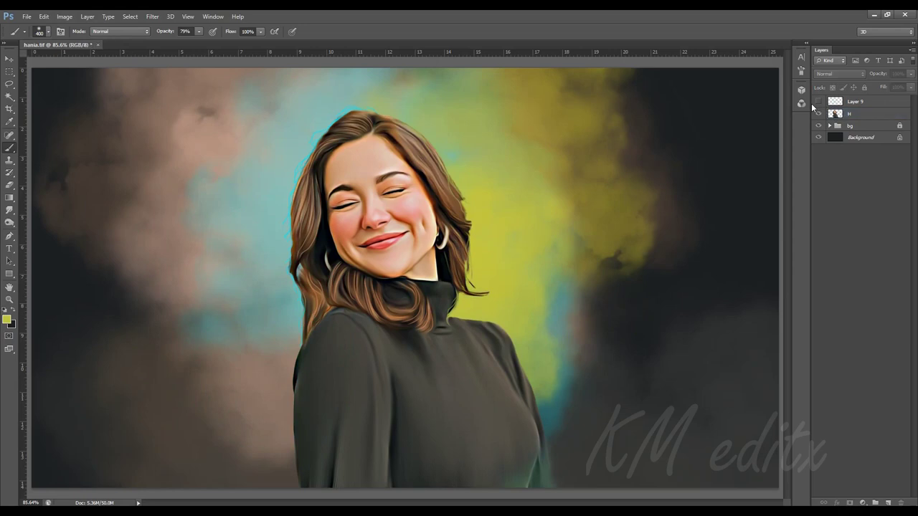
{"action": "left_click", "coordinate": [817, 102]}
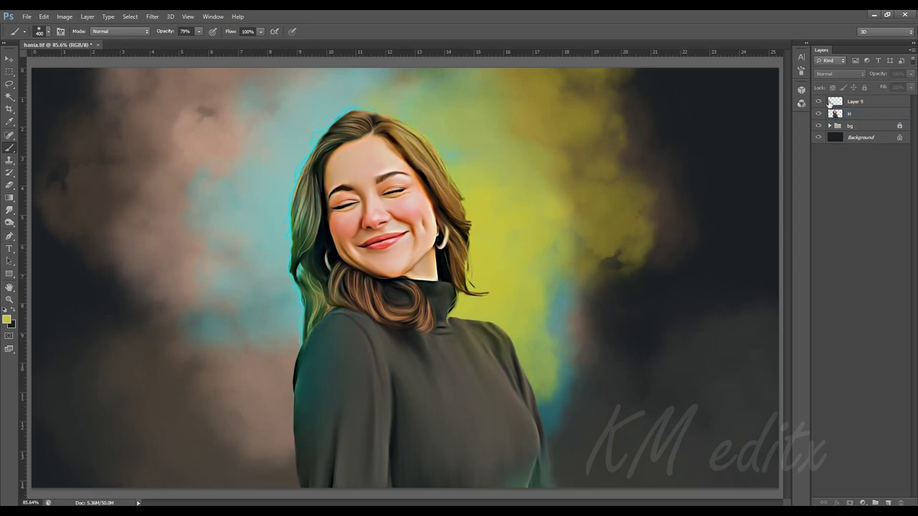
{"action": "key", "text": "e"}
{"action": "key", "text": "alt+period"}
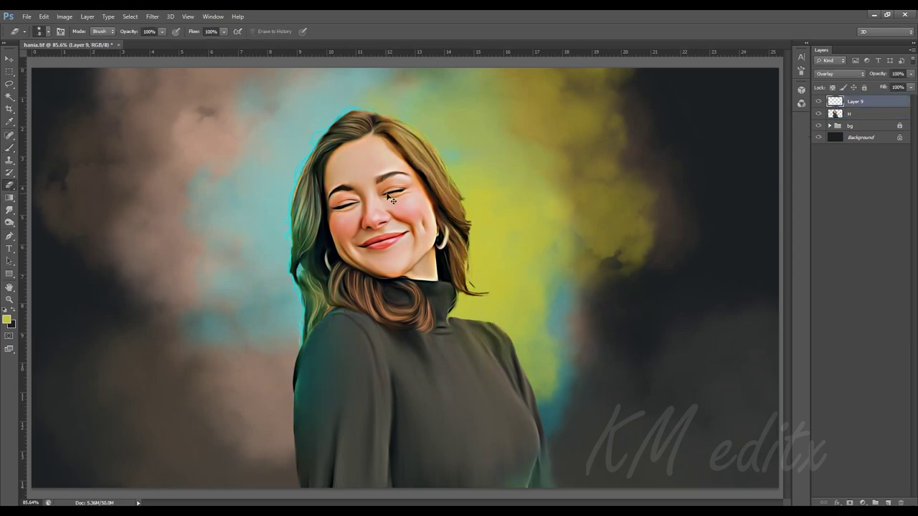
{"action": "scroll", "coordinate": [392, 200], "scroll_direction": "up", "scroll_amount": 3}
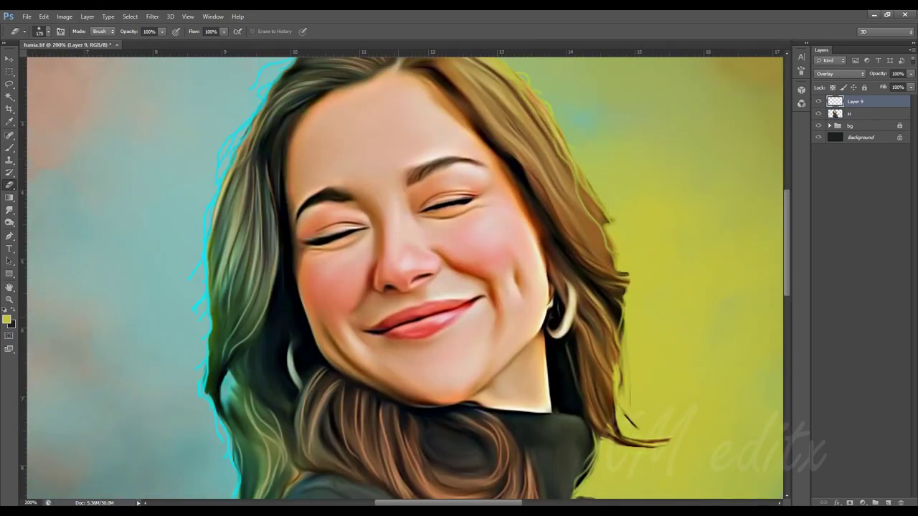
Step: Expand the bg group to check Layer 6's opacity, then collapse it
{"action": "left_click", "coordinate": [830, 126]}
{"action": "left_click", "coordinate": [863, 150]}
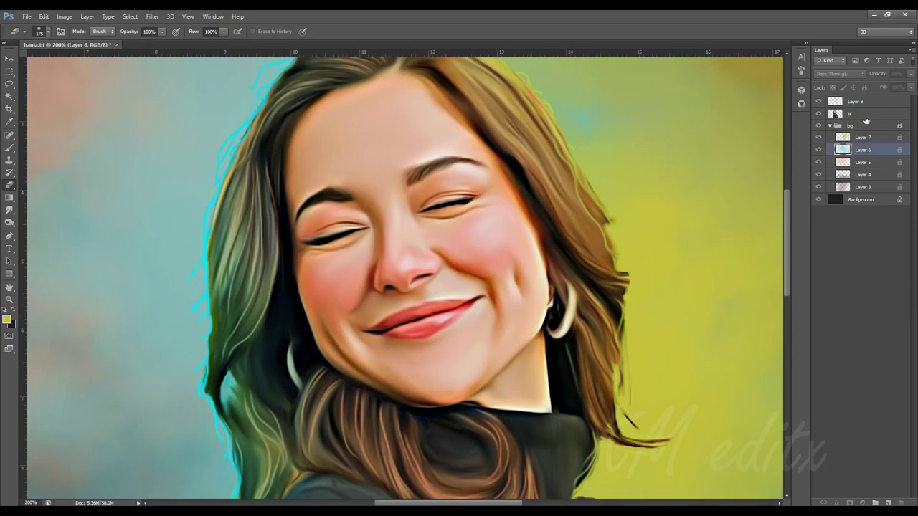
{"action": "left_click", "coordinate": [911, 74]}
{"action": "mouse_move", "coordinate": [560, 174]}
{"action": "left_mouse_down"}
{"action": "mouse_move", "coordinate": [509, 280]}
{"action": "mouse_move", "coordinate": [437, 266]}
{"action": "left_mouse_up"}
{"action": "left_click", "coordinate": [830, 126]}
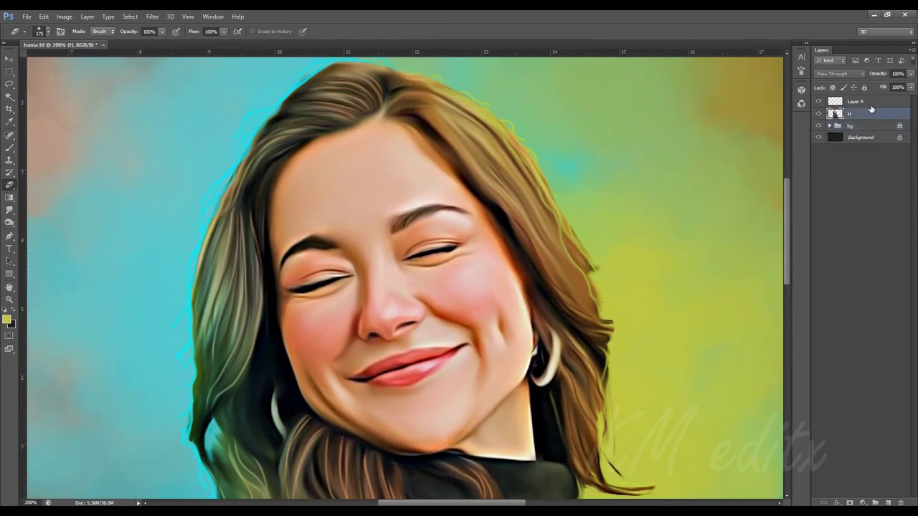
Step: Delete Layer 9 with its cyan hair outline and add a new top layer, renaming it 'fc'
{"action": "left_click", "coordinate": [855, 102]}
{"action": "left_click", "coordinate": [819, 101]}
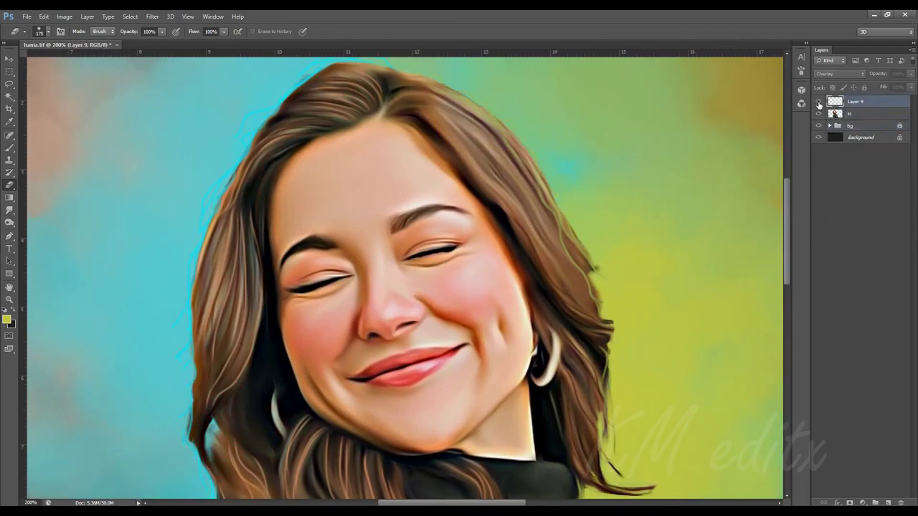
{"action": "left_click", "coordinate": [819, 103]}
{"action": "left_click_drag", "start_coordinate": [836, 101], "coordinate": [900, 503]}
{"action": "left_click", "coordinate": [888, 503]}
{"action": "double_click", "coordinate": [855, 101]}
{"action": "type", "text": "fc"}
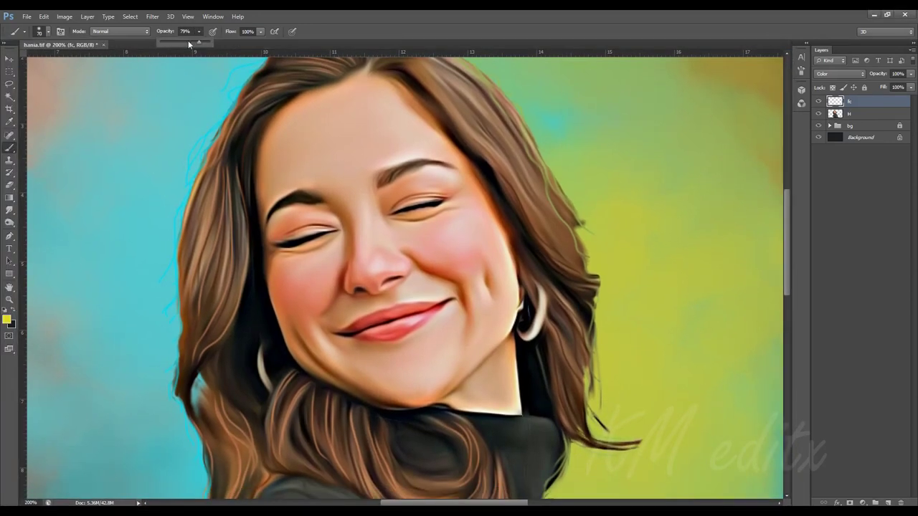
Step: Load the portrait outline and set a 20px, 6%-opacity brush with dark red sampled from the lips
{"action": "left_click_drag", "start_coordinate": [198, 35], "coordinate": [163, 41]}
{"action": "key", "text": "bracketright"}
{"action": "left_click", "coordinate": [834, 114], "text": "ctrl"}
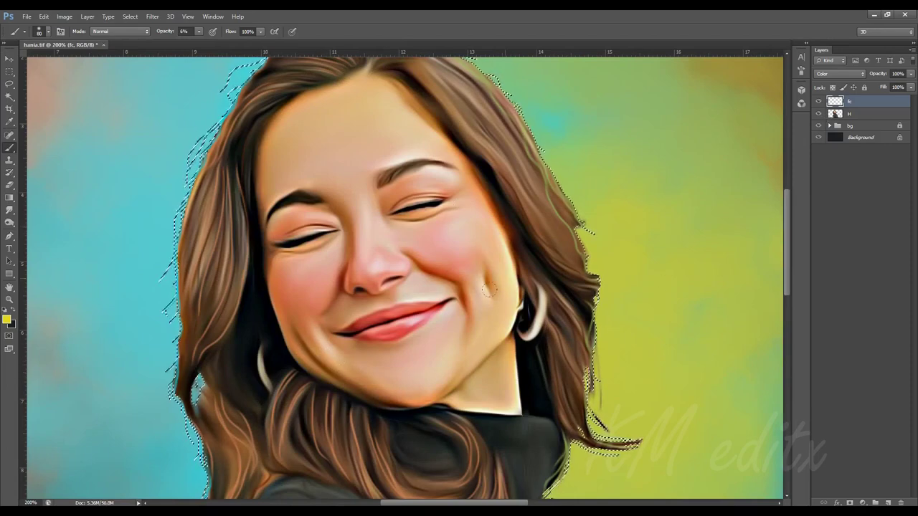
{"action": "key", "text": "i"}
{"action": "left_click", "coordinate": [6, 320]}
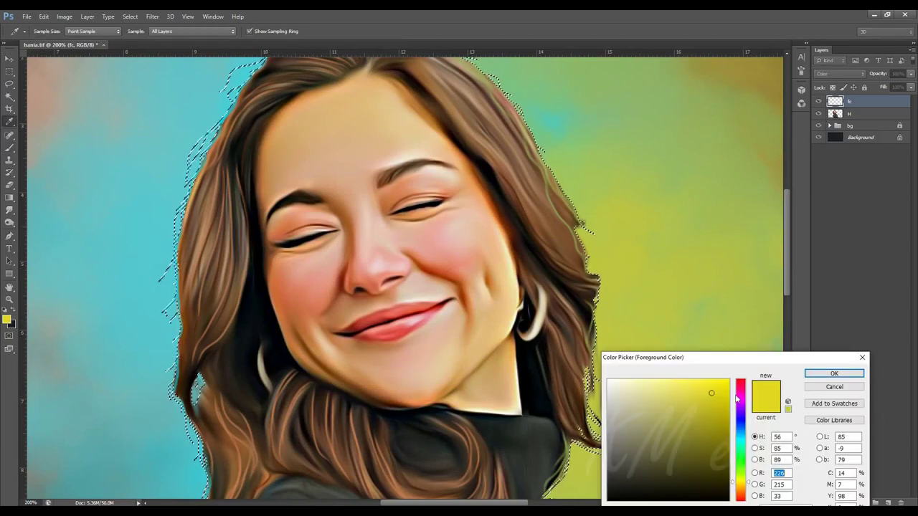
{"action": "left_click_drag", "start_coordinate": [737, 399], "coordinate": [737, 381]}
{"action": "left_click", "coordinate": [696, 461]}
{"action": "left_click", "coordinate": [834, 374]}
{"action": "key", "text": "b"}
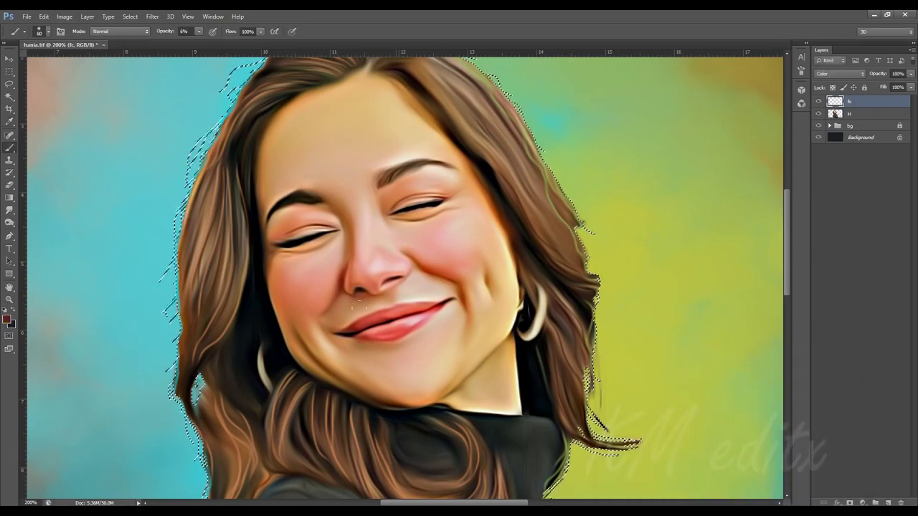
{"action": "key", "text": "bracketleft"}
{"action": "key", "text": "bracketleft"}
{"action": "key", "text": "bracketleft"}
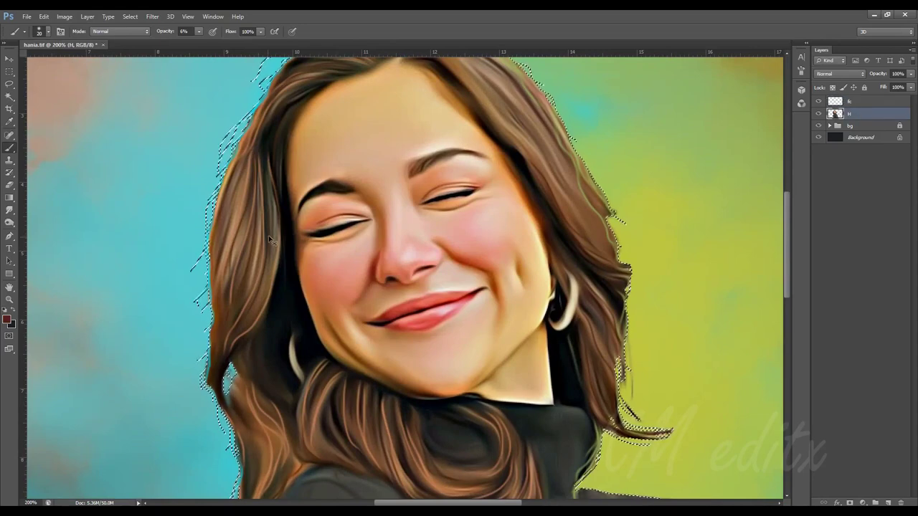
Step: Apply Levels 0/0.91/247 to the H portrait layer
{"action": "key", "text": "ctrl+l"}
{"action": "left_click_drag", "start_coordinate": [846, 374], "coordinate": [841, 375]}
{"action": "left_click_drag", "start_coordinate": [783, 374], "coordinate": [786, 374]}
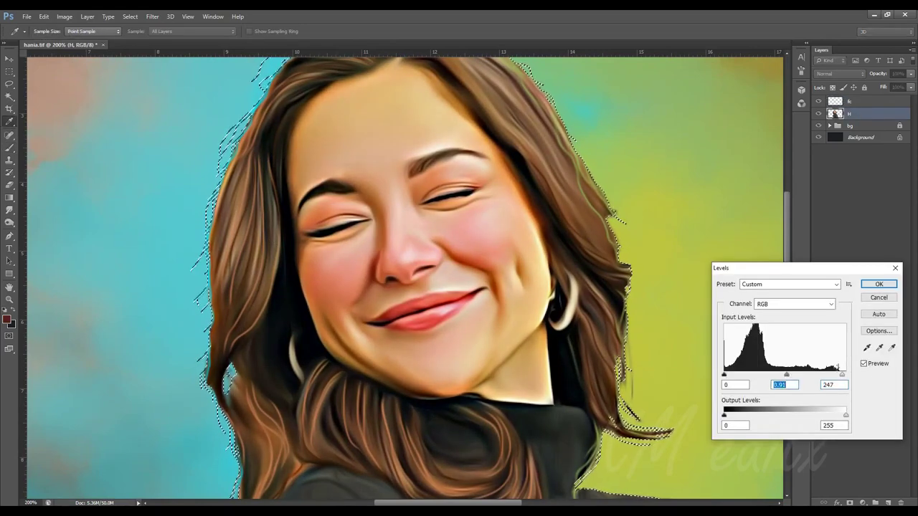
{"action": "key", "text": "Return"}
Step: Lasso and feather the face, then brighten it with Levels 0/0.93/230
{"action": "key", "text": "l"}
{"action": "key", "text": "ctrl+d"}
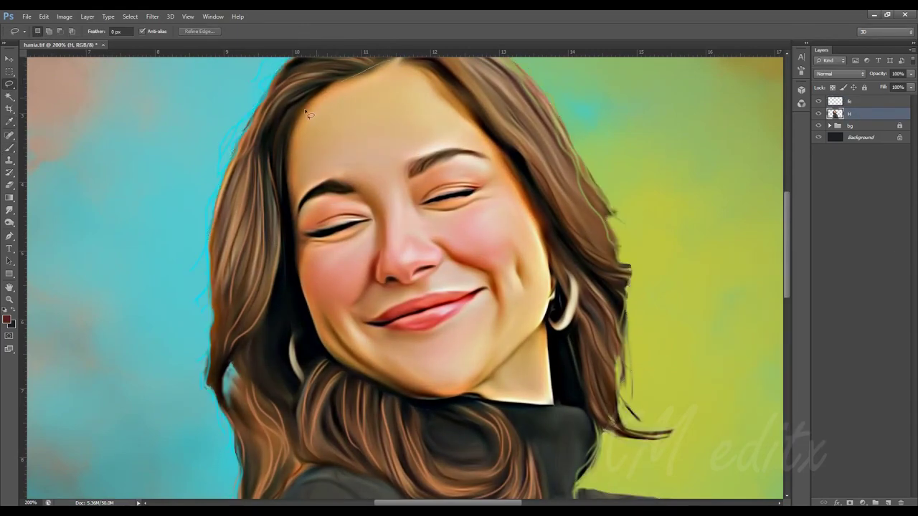
{"action": "mouse_move", "coordinate": [305, 113]}
{"action": "left_mouse_down"}
{"action": "mouse_move", "coordinate": [393, 406]}
{"action": "mouse_move", "coordinate": [564, 224]}
{"action": "mouse_move", "coordinate": [452, 72]}
{"action": "left_mouse_up"}
{"action": "right_click", "coordinate": [428, 125]}
{"action": "left_click", "coordinate": [446, 150]}
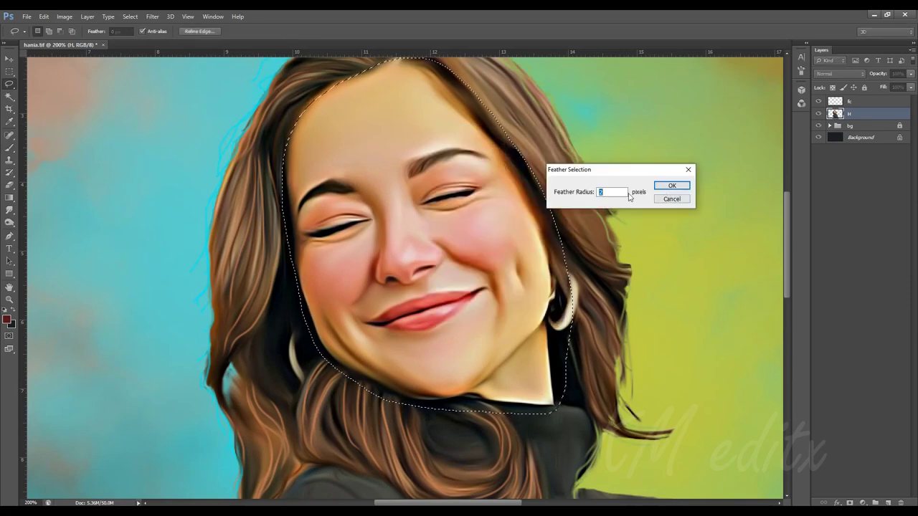
{"action": "key", "text": "Return"}
{"action": "key", "text": "ctrl+l"}
{"action": "left_click_drag", "start_coordinate": [847, 375], "coordinate": [836, 374]}
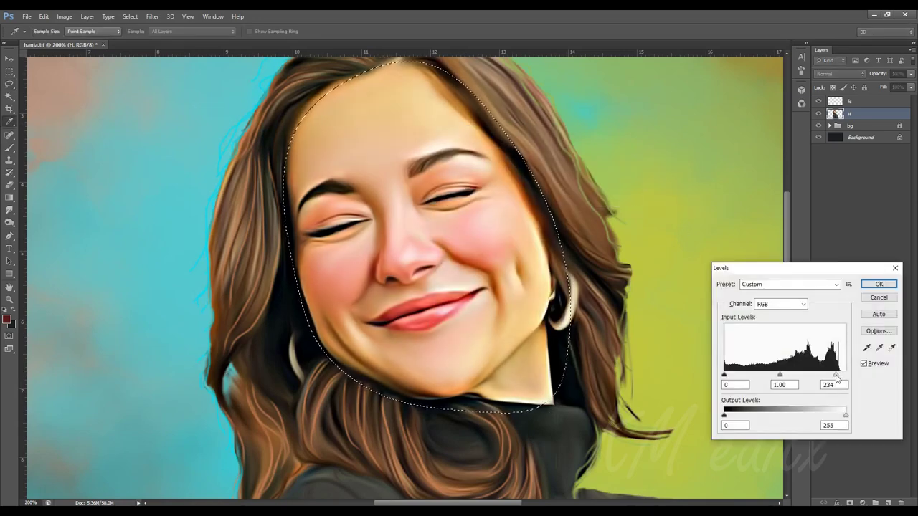
{"action": "left_click_drag", "start_coordinate": [779, 375], "coordinate": [833, 374]}
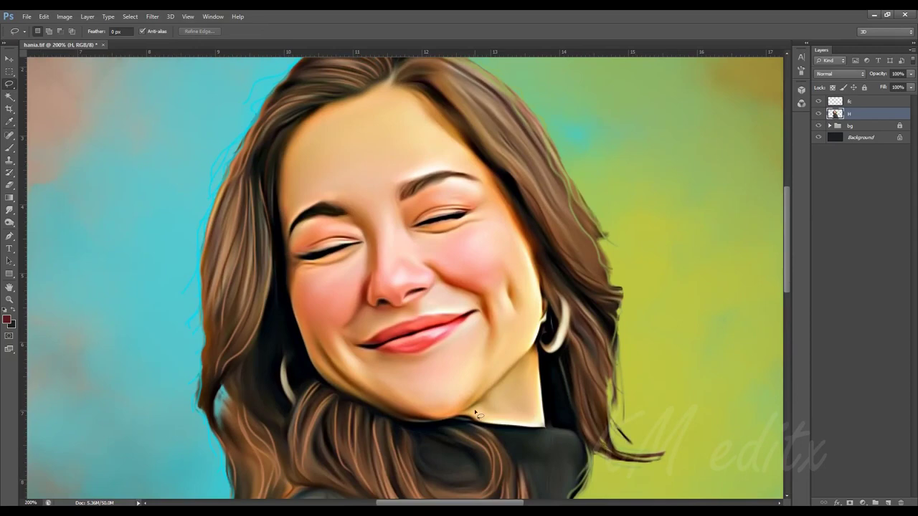
Step: Select the fc layer and sample cyan from the background as the brush colour
{"action": "left_click", "coordinate": [858, 101]}
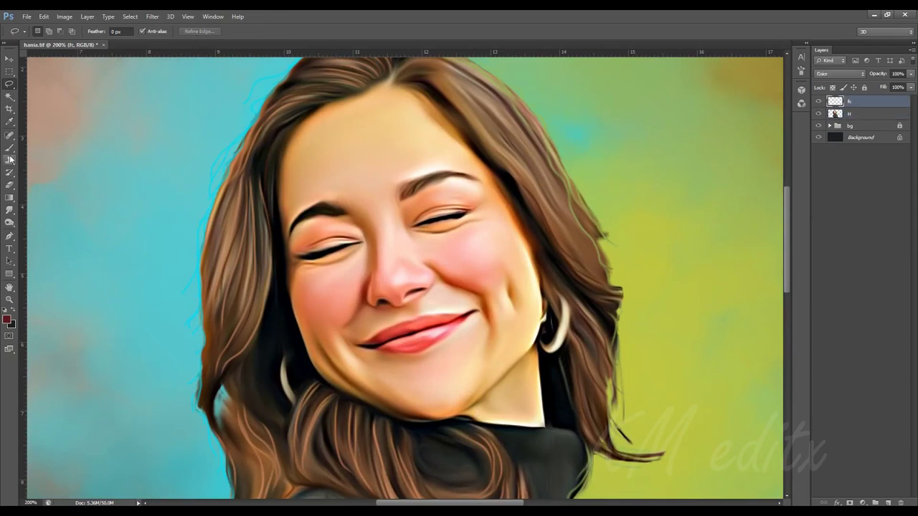
{"action": "key", "text": "b"}
{"action": "left_click", "coordinate": [7, 319]}
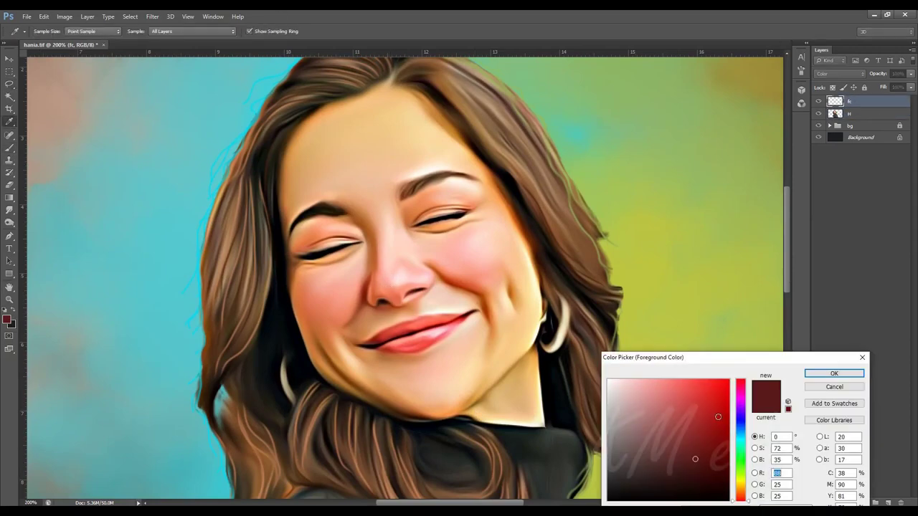
{"action": "left_click", "coordinate": [129, 236]}
{"action": "left_click", "coordinate": [830, 373]}
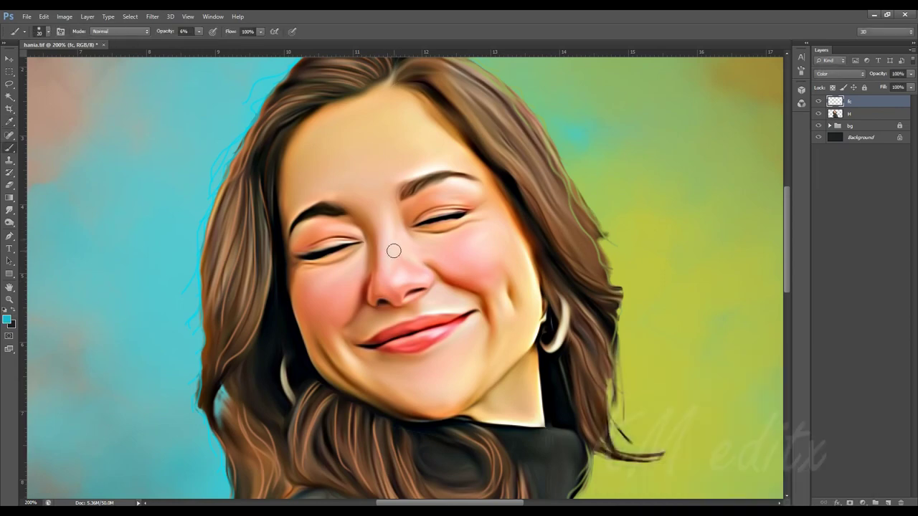
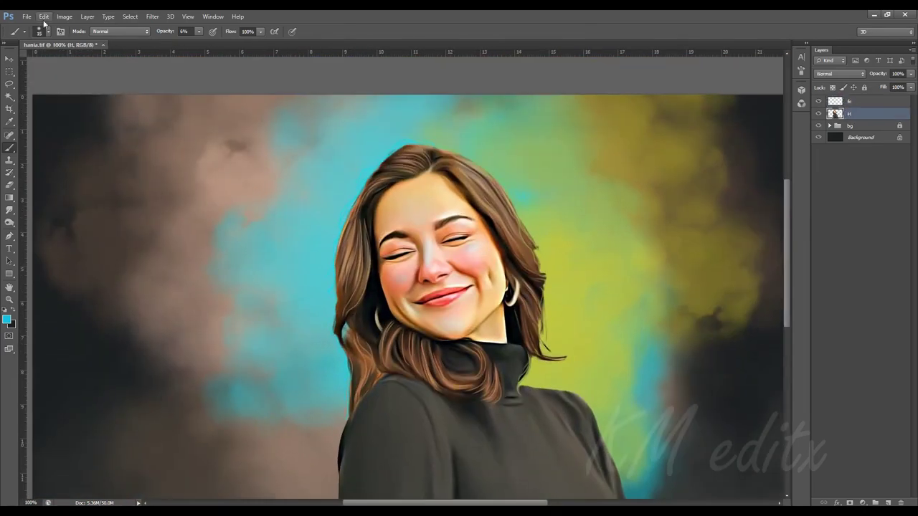
Step: Raise the H layer's saturation slightly, to +6, with Hue/Saturation
{"action": "left_click", "coordinate": [64, 16]}
{"action": "left_click", "coordinate": [230, 109]}
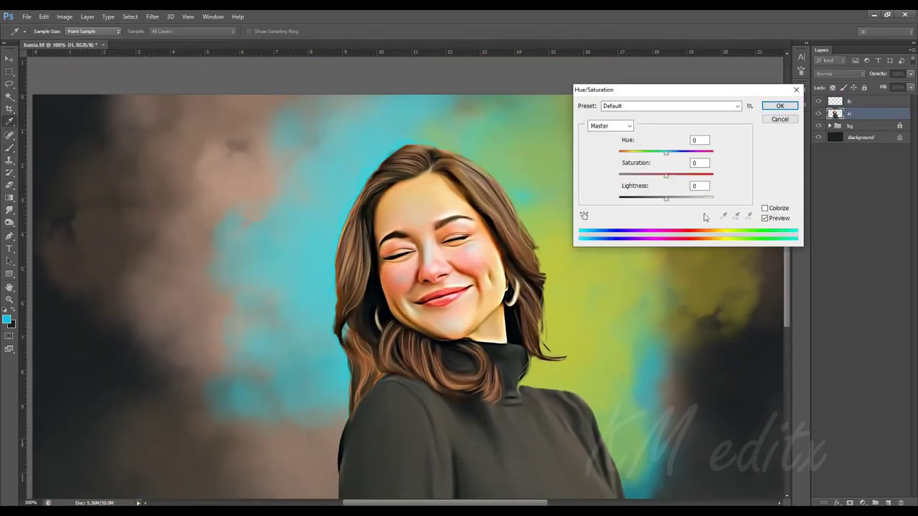
{"action": "mouse_move", "coordinate": [666, 176]}
{"action": "left_mouse_down"}
{"action": "mouse_move", "coordinate": [672, 157]}
{"action": "mouse_move", "coordinate": [675, 180]}
{"action": "left_mouse_up"}
{"action": "type", "text": "0"}
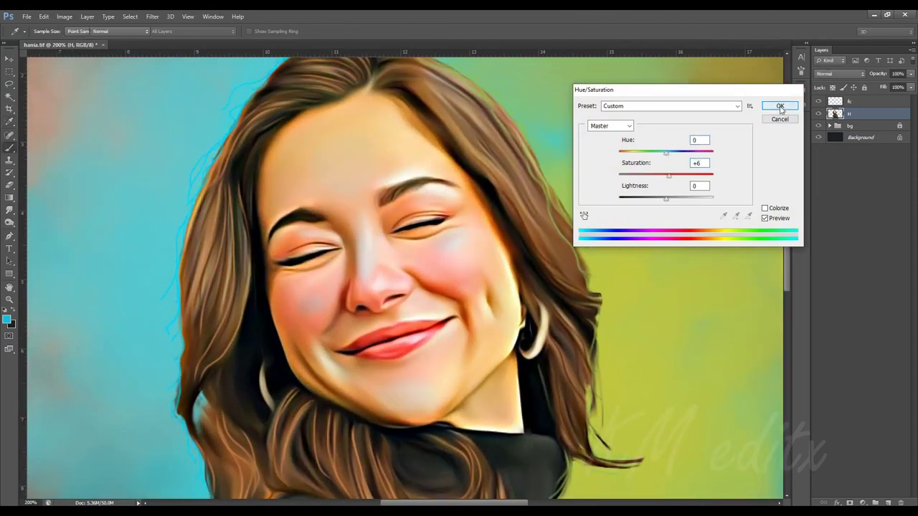
{"action": "left_click", "coordinate": [780, 106]}
Step: Add a new layer named lt and set the foreground colour to white
{"action": "left_click", "coordinate": [888, 502]}
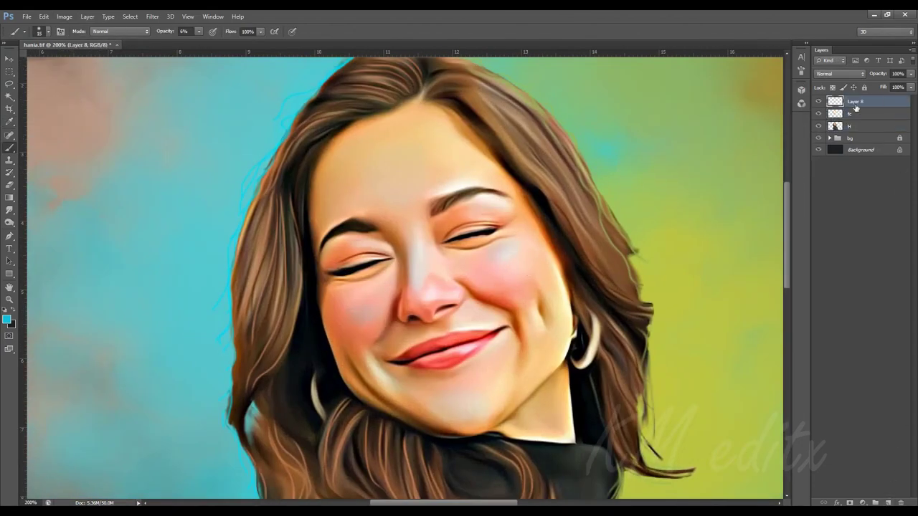
{"action": "double_click", "coordinate": [854, 102]}
{"action": "type", "text": "lt"}
{"action": "key", "text": "Return"}
{"action": "key", "text": "i"}
{"action": "left_click", "coordinate": [7, 319]}
{"action": "left_click", "coordinate": [611, 378]}
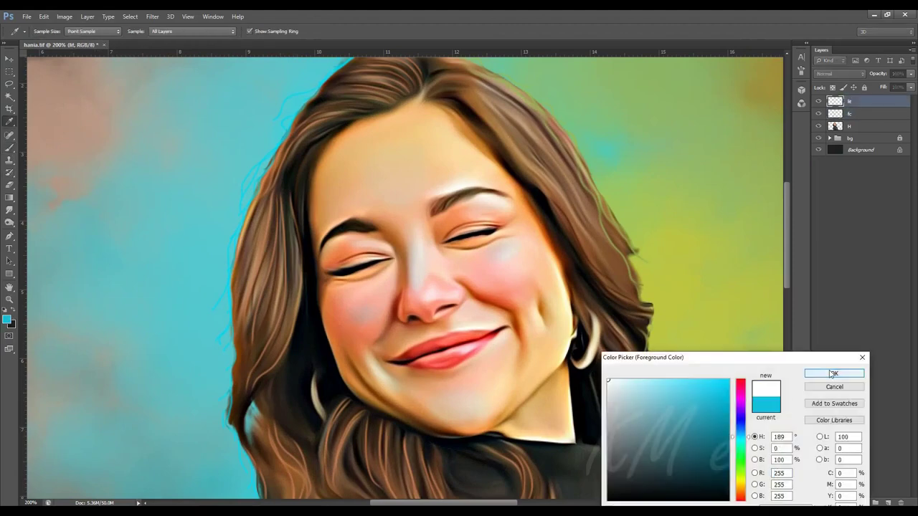
{"action": "left_click", "coordinate": [834, 374]}
Step: Brush white highlights on the nose bridge, both cheeks, chin and upper forehead
{"action": "key", "text": "b"}
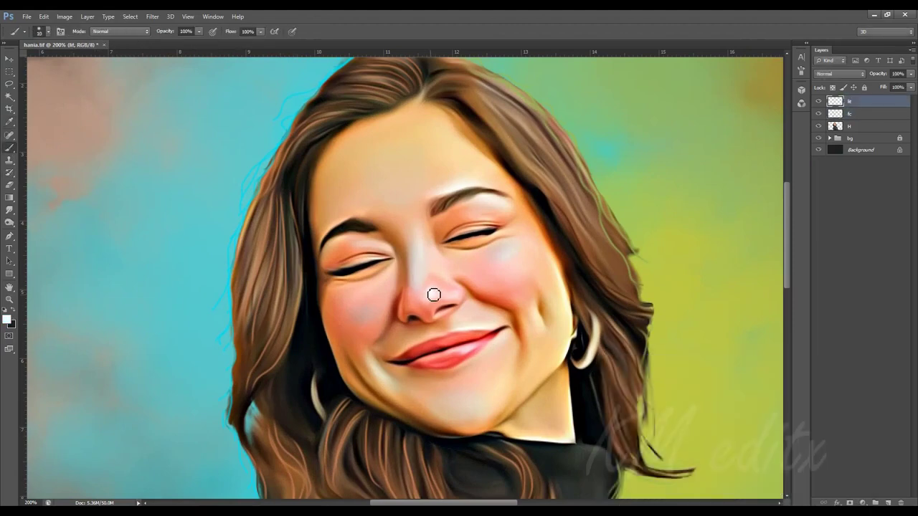
{"action": "left_click", "coordinate": [432, 294]}
{"action": "left_click_drag", "start_coordinate": [413, 245], "coordinate": [416, 281]}
{"action": "left_click_drag", "start_coordinate": [500, 273], "coordinate": [510, 264]}
{"action": "left_click_drag", "start_coordinate": [348, 315], "coordinate": [364, 312]}
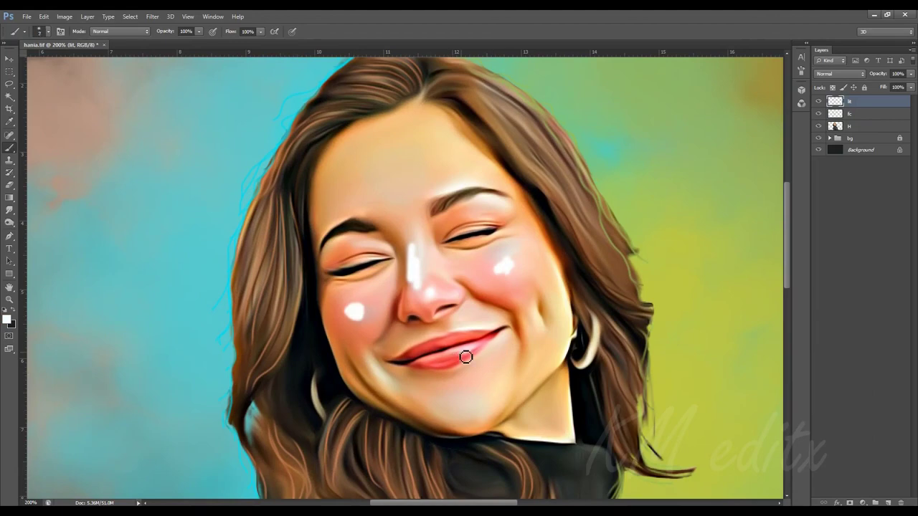
{"action": "left_click_drag", "start_coordinate": [463, 414], "coordinate": [483, 406]}
{"action": "mouse_move", "coordinate": [383, 173]}
{"action": "left_mouse_down"}
{"action": "mouse_move", "coordinate": [395, 182]}
{"action": "mouse_move", "coordinate": [376, 156]}
{"action": "left_mouse_up"}
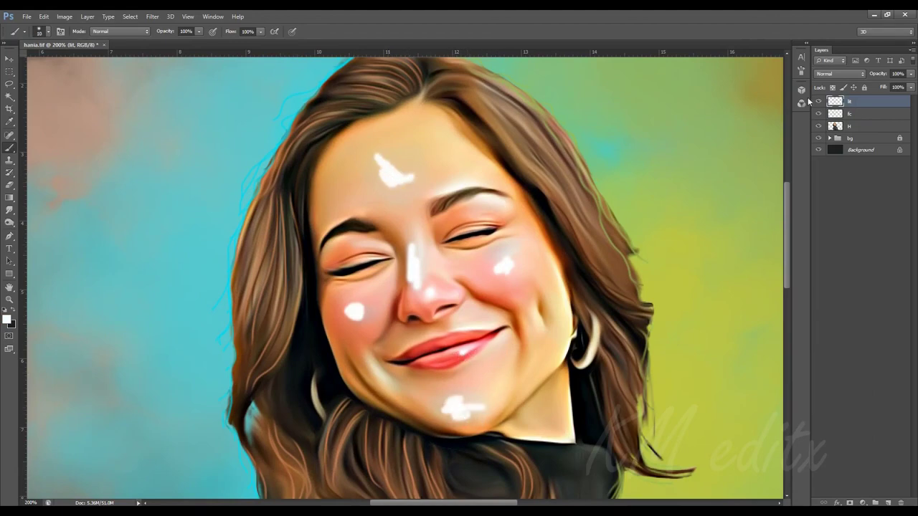
{"action": "left_click", "coordinate": [10, 209]}
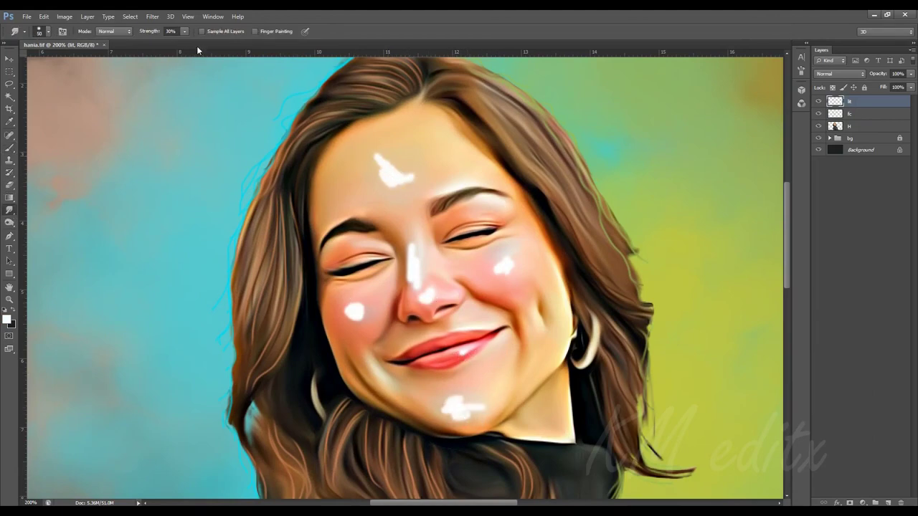
Step: With an enlarged Smudge brush, blend the forehead, cheek and chin highlights into the skin
{"action": "key", "text": "bracketright"}
{"action": "key", "text": "bracketright"}
{"action": "mouse_move", "coordinate": [382, 171]}
{"action": "left_mouse_down"}
{"action": "mouse_move", "coordinate": [394, 157]}
{"action": "mouse_move", "coordinate": [345, 169]}
{"action": "left_mouse_up"}
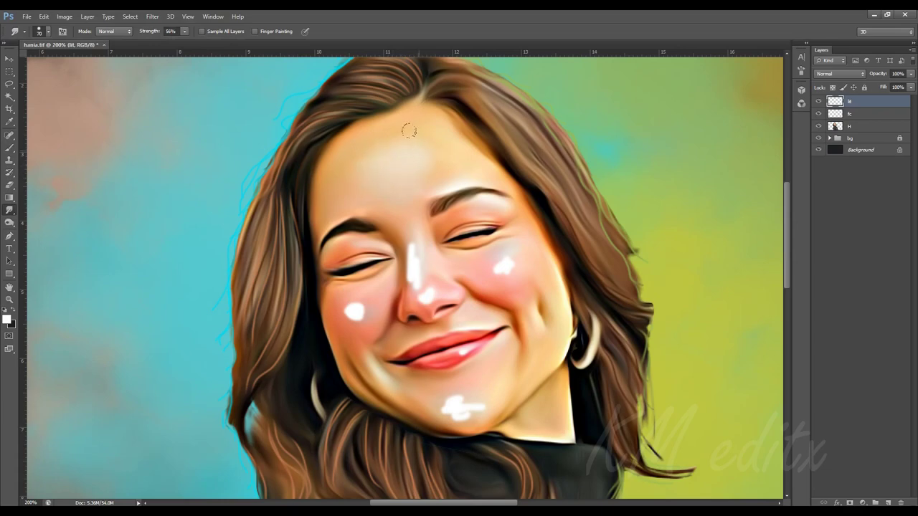
{"action": "left_click_drag", "start_coordinate": [409, 130], "coordinate": [423, 136]}
{"action": "mouse_move", "coordinate": [352, 304]}
{"action": "left_mouse_down"}
{"action": "mouse_move", "coordinate": [358, 287]}
{"action": "mouse_move", "coordinate": [333, 311]}
{"action": "mouse_move", "coordinate": [365, 296]}
{"action": "mouse_move", "coordinate": [343, 312]}
{"action": "left_mouse_up"}
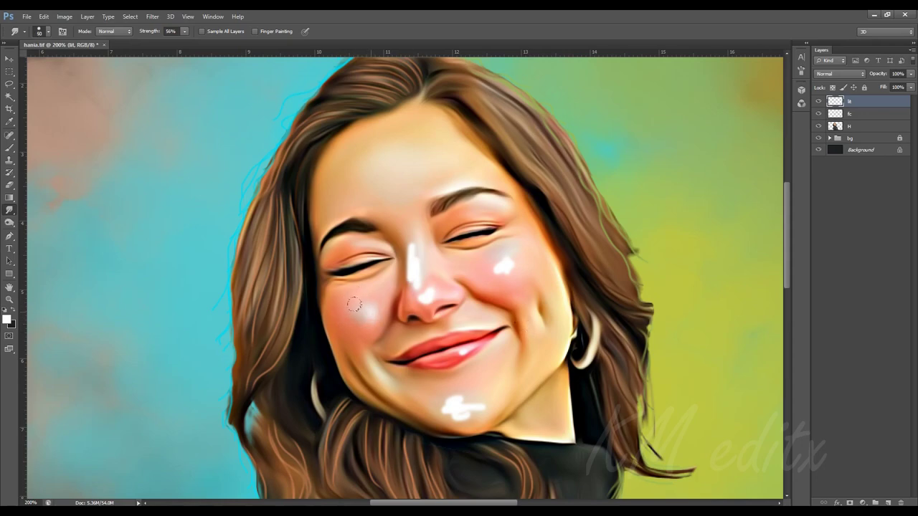
{"action": "left_click_drag", "start_coordinate": [518, 280], "coordinate": [498, 269]}
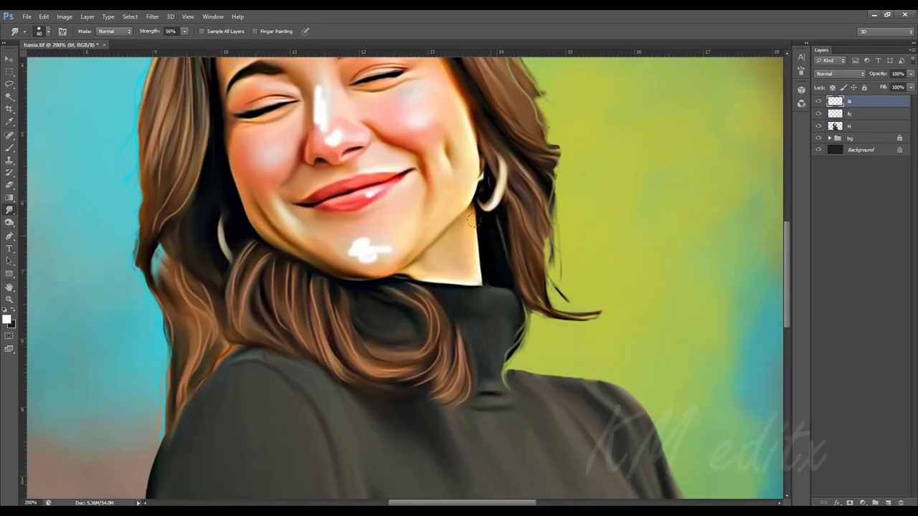
{"action": "key", "text": "ctrl+plus"}
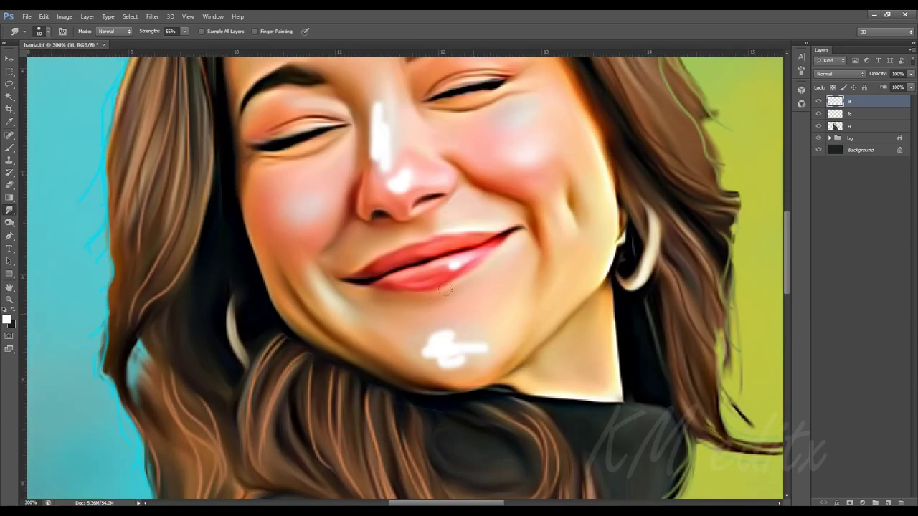
{"action": "key", "text": "bracketright"}
{"action": "mouse_move", "coordinate": [481, 348]}
{"action": "left_mouse_down"}
{"action": "mouse_move", "coordinate": [423, 351]}
{"action": "mouse_move", "coordinate": [502, 330]}
{"action": "left_mouse_up"}
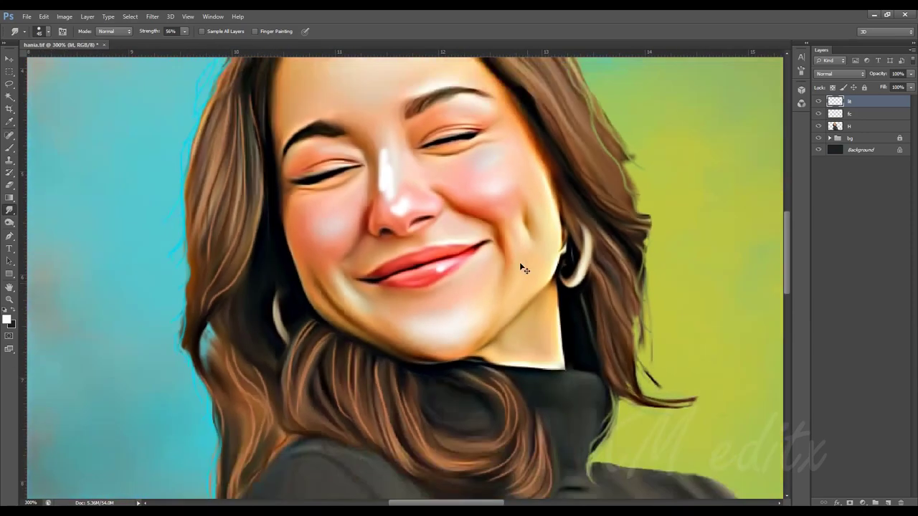
Step: At 300% zoom, smooth the nose bridge highlight into the skin
{"action": "left_click_drag", "start_coordinate": [467, 289], "coordinate": [498, 262]}
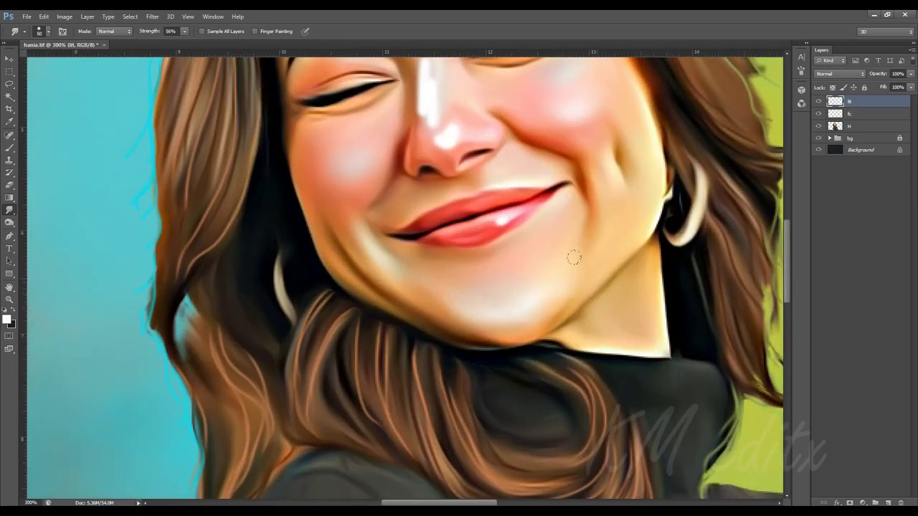
{"action": "left_click_drag", "start_coordinate": [574, 256], "coordinate": [525, 293]}
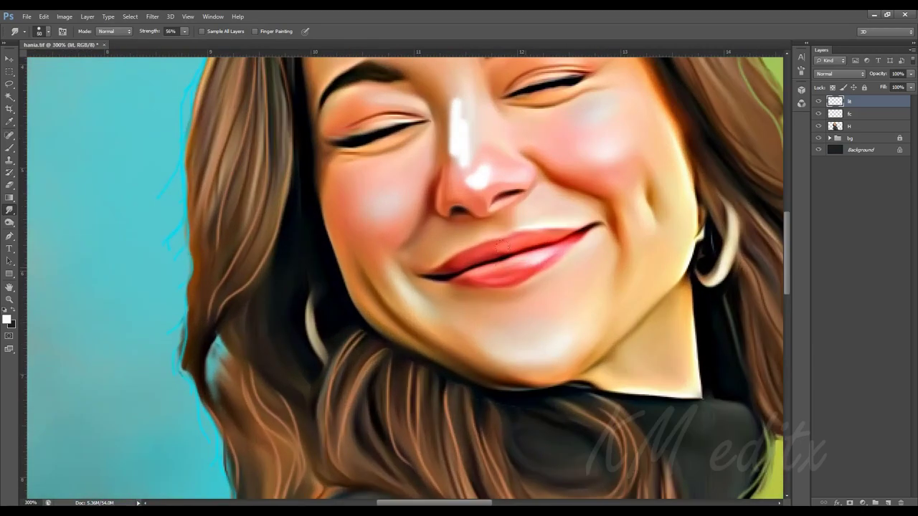
{"action": "left_click_drag", "start_coordinate": [502, 245], "coordinate": [493, 231]}
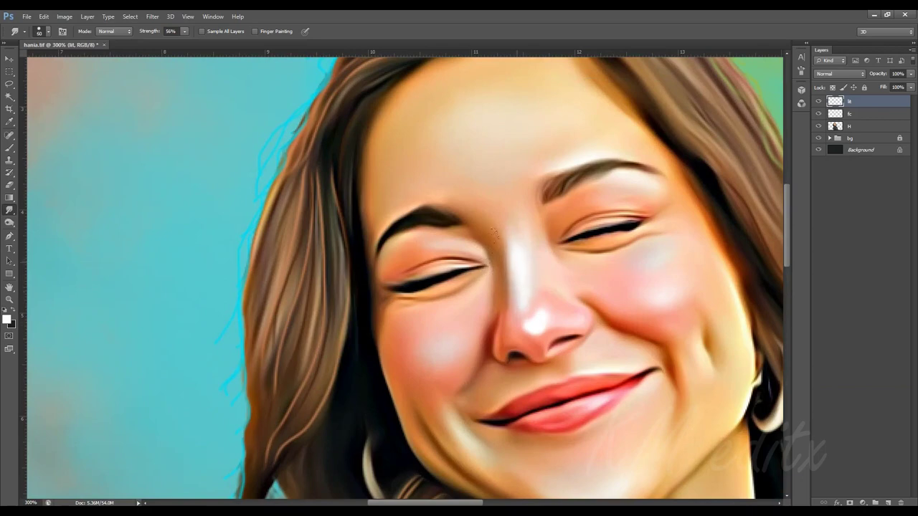
{"action": "left_click_drag", "start_coordinate": [515, 271], "coordinate": [511, 231]}
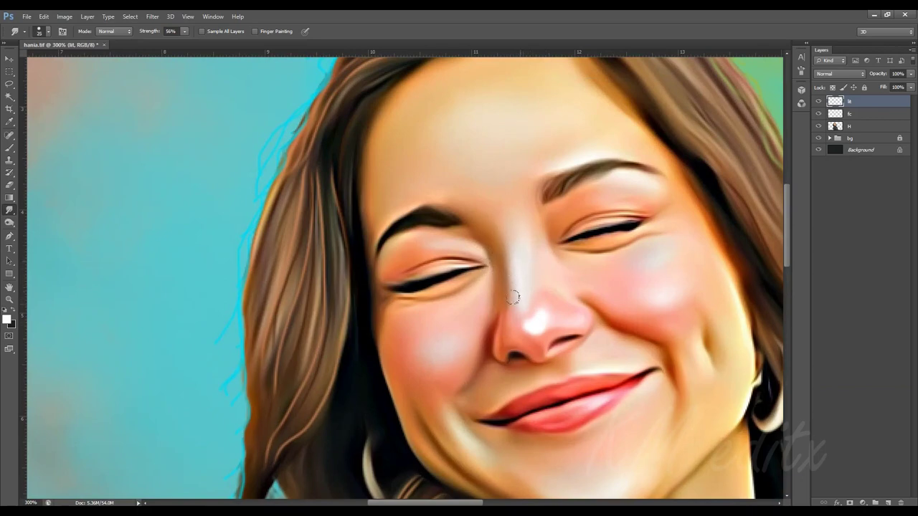
{"action": "left_click_drag", "start_coordinate": [513, 297], "coordinate": [516, 255]}
{"action": "left_click_drag", "start_coordinate": [495, 206], "coordinate": [521, 279]}
{"action": "key", "text": "ctrl+minus"}
{"action": "key", "text": "ctrl+minus"}
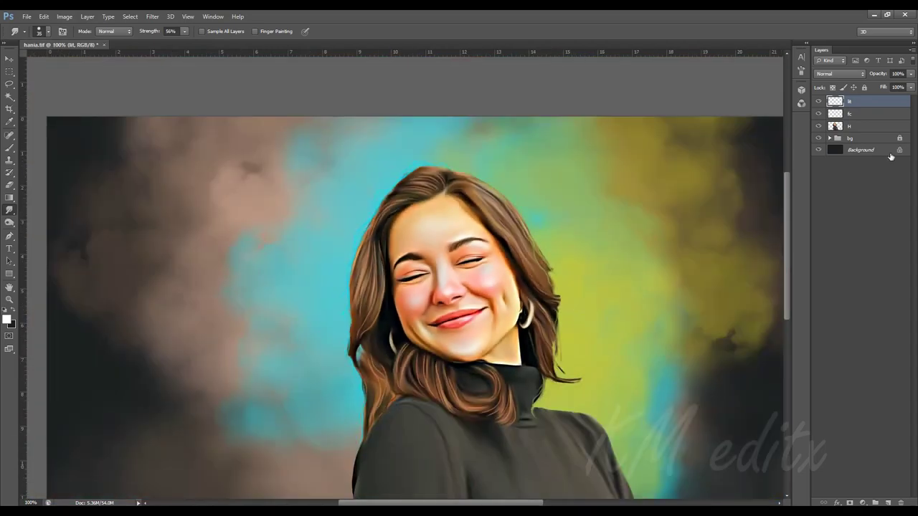
{"action": "key", "text": "ctrl+plus"}
{"action": "key", "text": "alt+bracketleft"}
Step: Add a new layer named Dark and move it to the top of the stack
{"action": "left_click", "coordinate": [888, 503]}
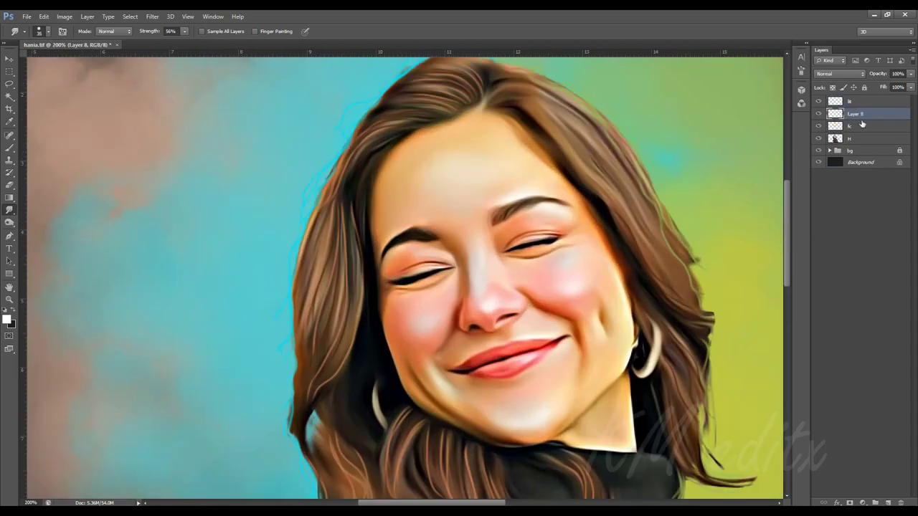
{"action": "double_click", "coordinate": [855, 113]}
{"action": "type", "text": "Dark"}
{"action": "key", "text": "Return"}
{"action": "key", "text": "ctrl+bracketright"}
Step: Set the foreground colour to a dark warm brown
{"action": "key", "text": "i"}
{"action": "left_click", "coordinate": [7, 319]}
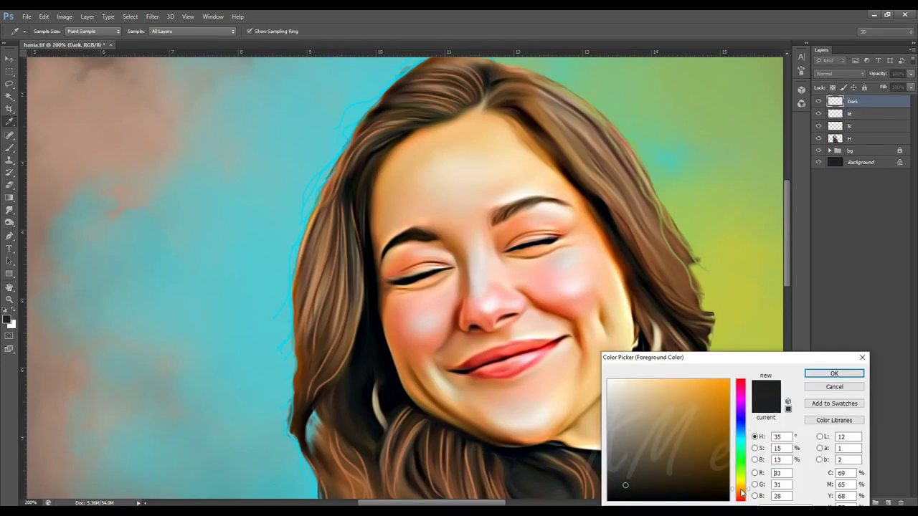
{"action": "left_click_drag", "start_coordinate": [625, 485], "coordinate": [687, 469]}
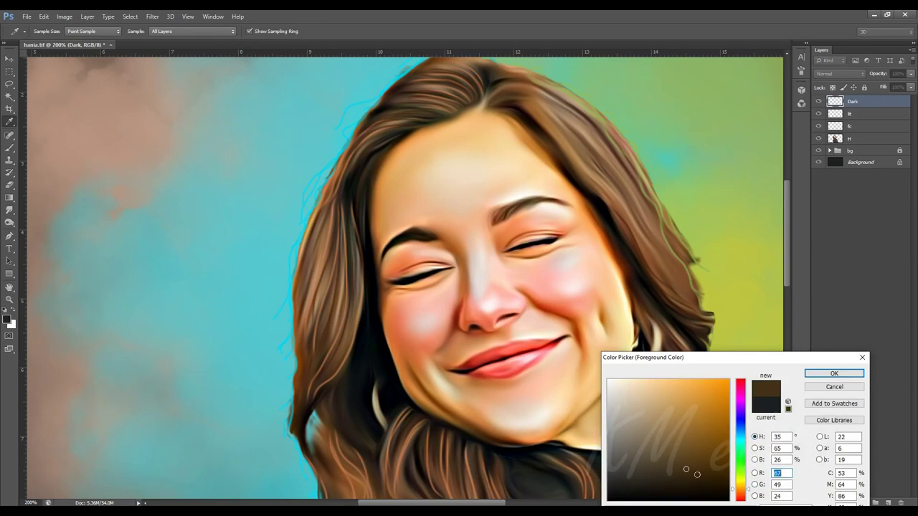
{"action": "left_click", "coordinate": [835, 373]}
{"action": "key", "text": "b"}
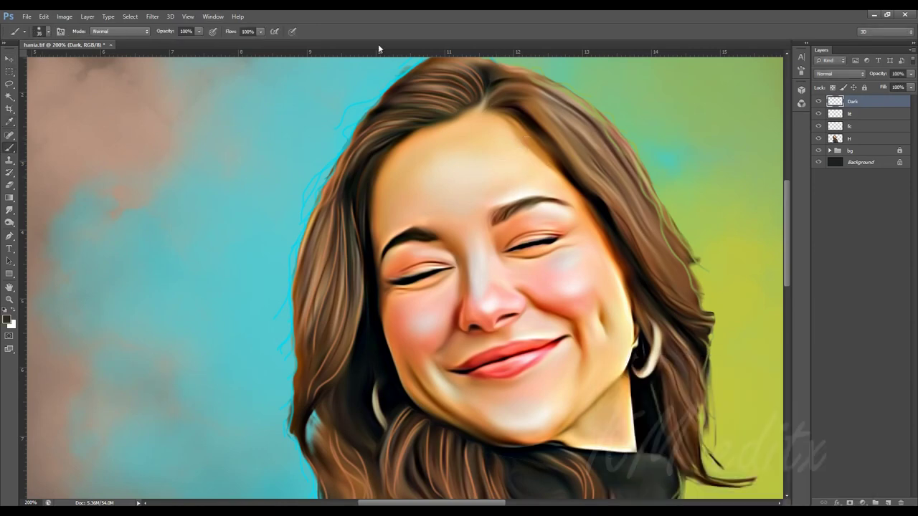
Step: At 6% brush opacity, paint faint shading near the nose bridge and cheek crease
{"action": "left_click_drag", "start_coordinate": [198, 36], "coordinate": [152, 45]}
{"action": "left_click", "coordinate": [504, 260]}
{"action": "left_click_drag", "start_coordinate": [498, 263], "coordinate": [445, 278]}
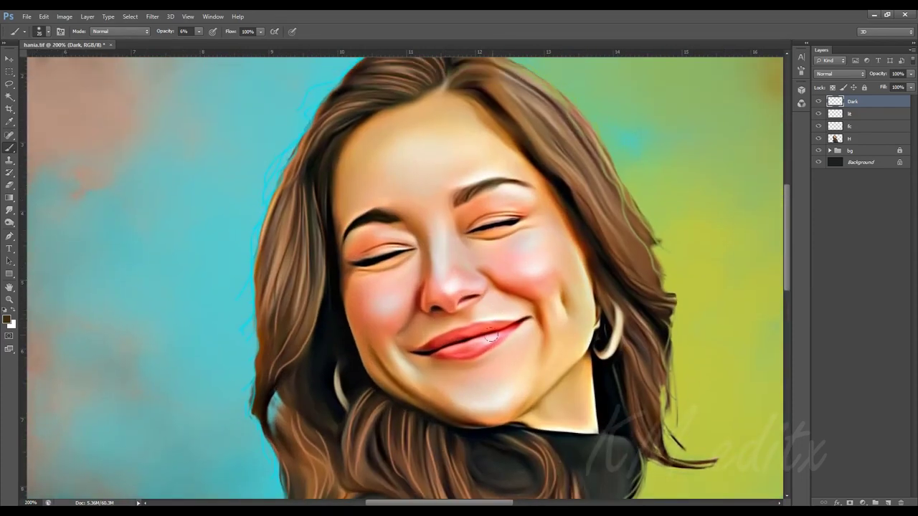
{"action": "left_click_drag", "start_coordinate": [561, 300], "coordinate": [588, 337]}
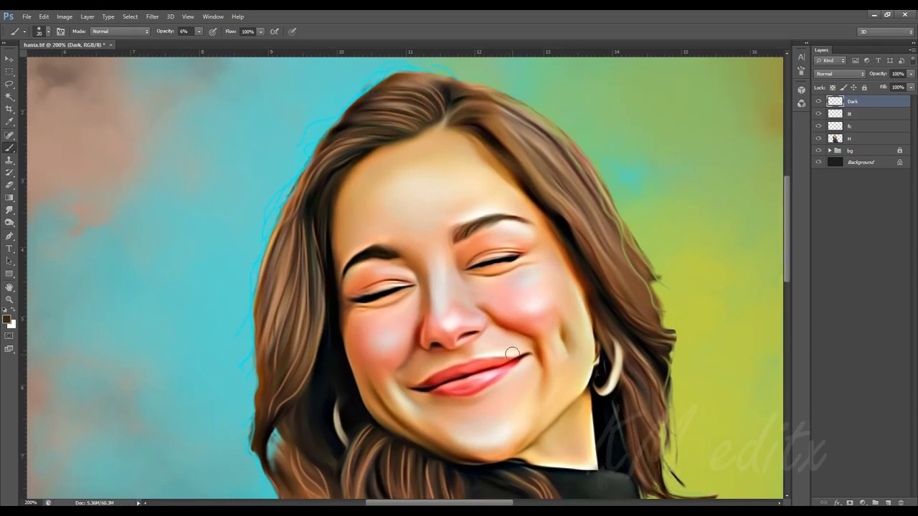
Step: At 42% brush opacity, darken the lip line and the shadow under the lower lip
{"action": "key", "text": "Return"}
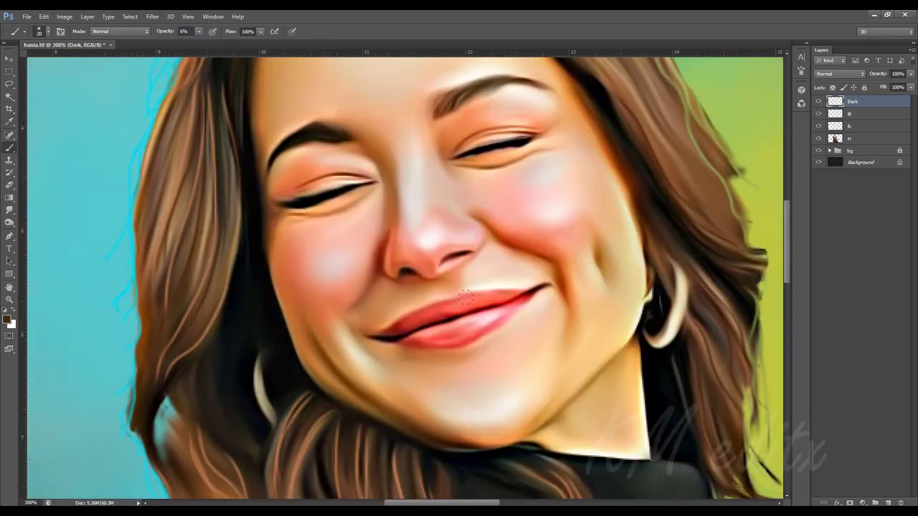
{"action": "key", "text": "4"}
{"action": "key", "text": "2"}
{"action": "left_click_drag", "start_coordinate": [375, 337], "coordinate": [542, 288]}
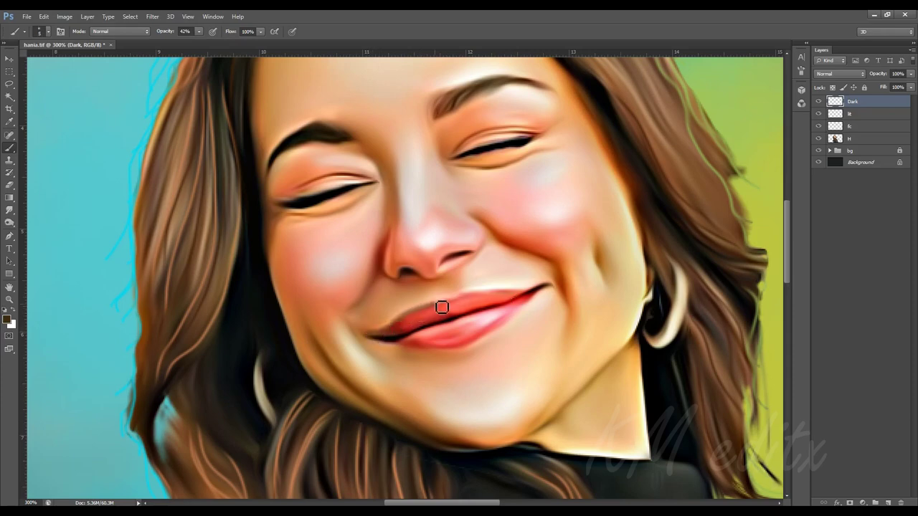
{"action": "mouse_move", "coordinate": [403, 352]}
{"action": "left_mouse_down"}
{"action": "mouse_move", "coordinate": [467, 351]}
{"action": "mouse_move", "coordinate": [547, 295]}
{"action": "left_mouse_up"}
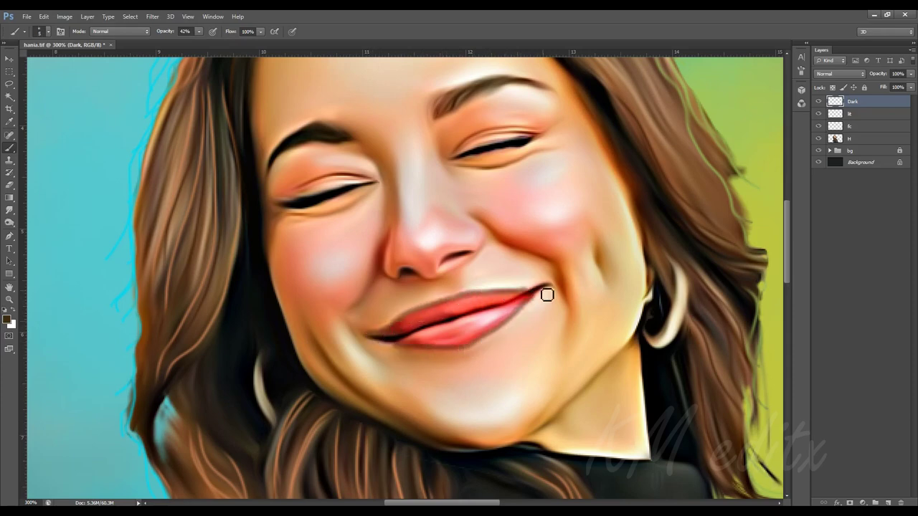
Step: Smudge and lightly erase the lip shadow edges, then toggle the Dark layer to compare
{"action": "left_click", "coordinate": [9, 209]}
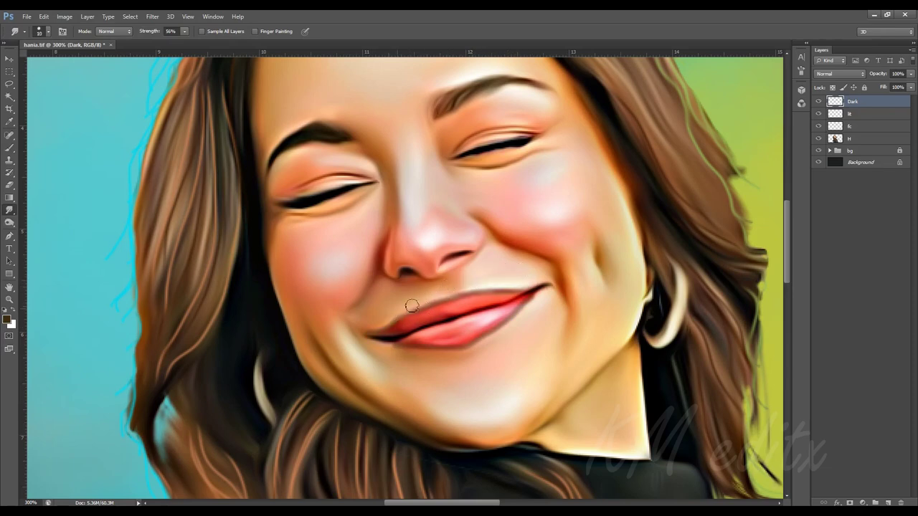
{"action": "left_click_drag", "start_coordinate": [533, 300], "coordinate": [482, 342]}
{"action": "key", "text": "e"}
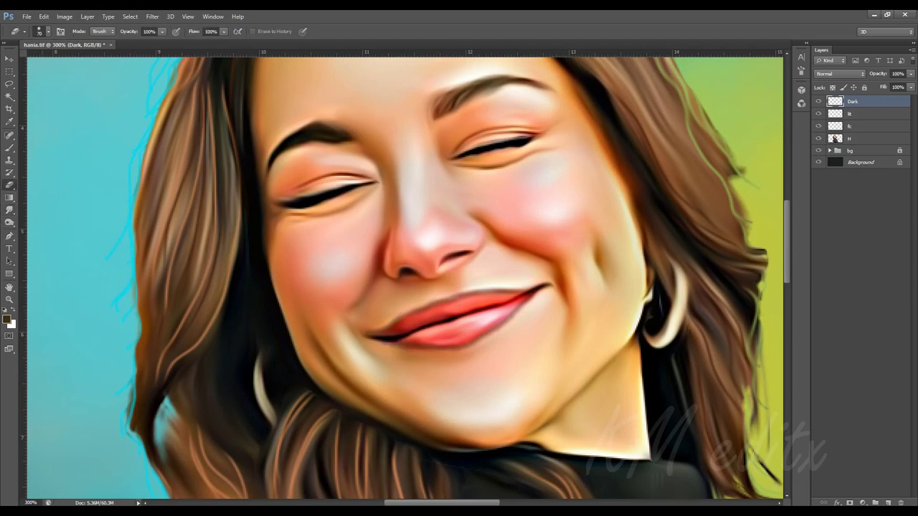
{"action": "left_click_drag", "start_coordinate": [502, 291], "coordinate": [474, 276]}
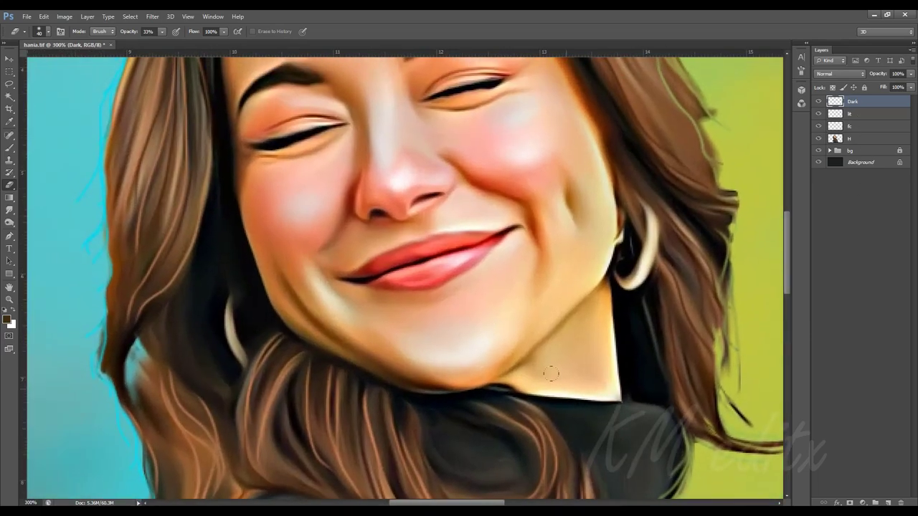
{"action": "left_click", "coordinate": [818, 101]}
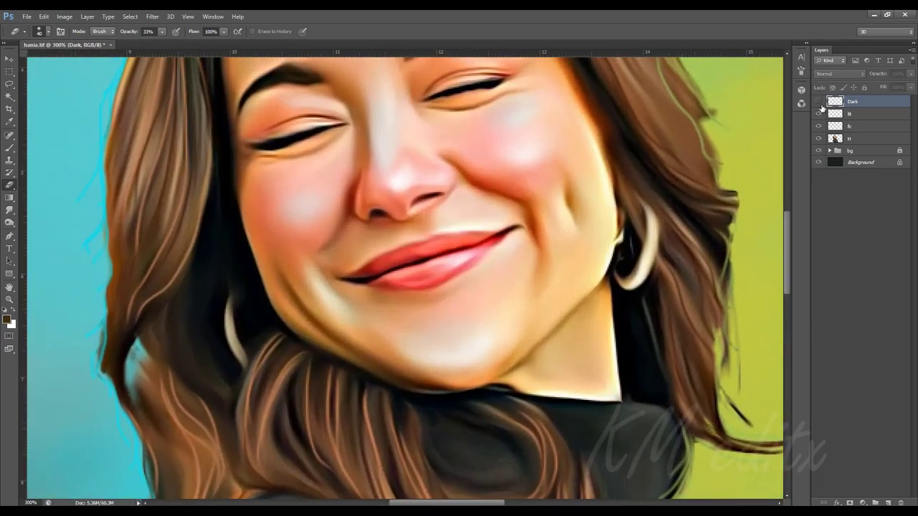
{"action": "left_click", "coordinate": [818, 102]}
{"action": "left_click", "coordinate": [818, 102]}
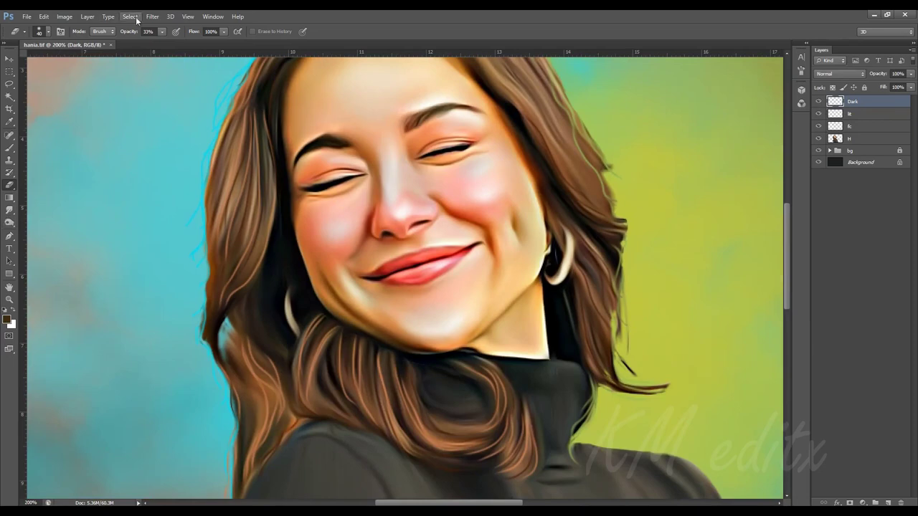
Step: Erase stray shading off the nose bridge, then add a layer named lips below lt
{"action": "key", "text": "0"}
{"action": "left_click_drag", "start_coordinate": [388, 167], "coordinate": [400, 182]}
{"action": "left_click", "coordinate": [888, 503]}
{"action": "double_click", "coordinate": [856, 101]}
{"action": "type", "text": "lips"}
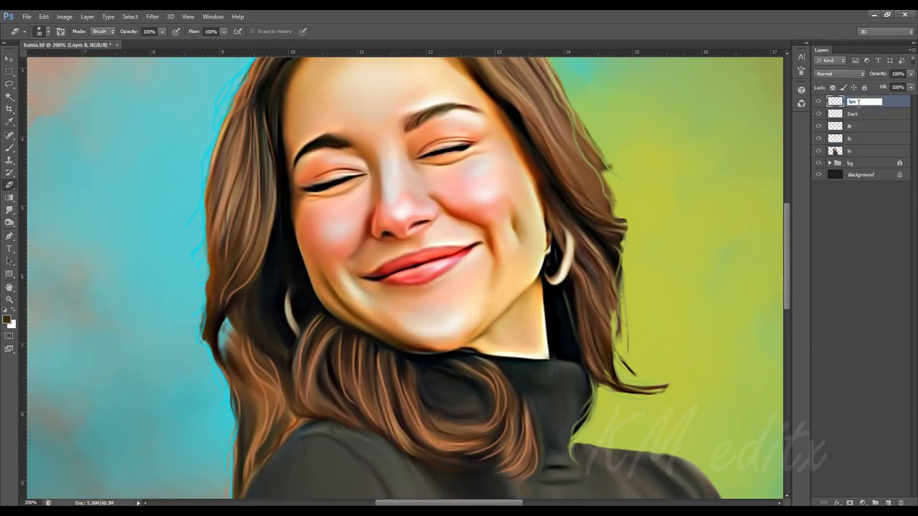
{"action": "key", "text": "Return"}
{"action": "left_click_drag", "start_coordinate": [853, 101], "coordinate": [854, 132]}
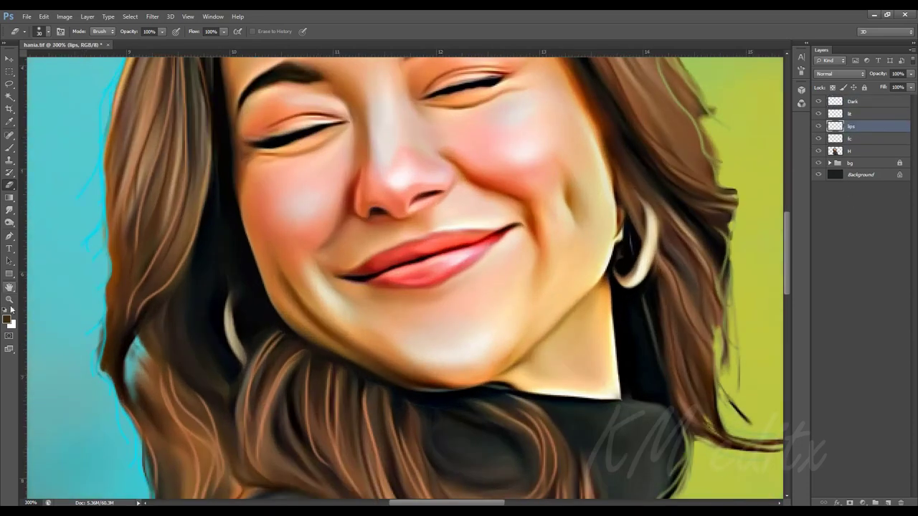
Step: Set the foreground to red and paint over the upper lip and lip corner
{"action": "left_click", "coordinate": [7, 318]}
{"action": "left_click", "coordinate": [739, 415]}
{"action": "left_click", "coordinate": [835, 376]}
{"action": "left_click", "coordinate": [9, 148]}
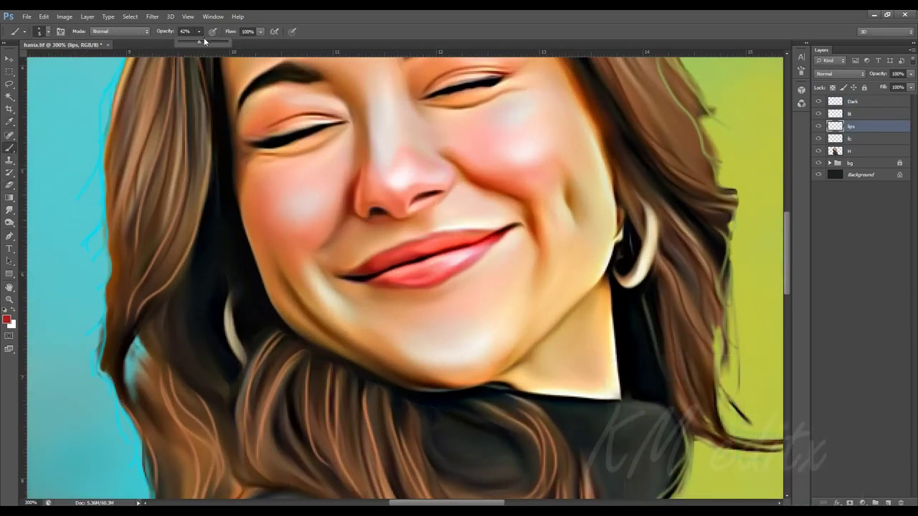
{"action": "mouse_move", "coordinate": [422, 250]}
{"action": "left_mouse_down"}
{"action": "mouse_move", "coordinate": [488, 235]}
{"action": "mouse_move", "coordinate": [411, 248]}
{"action": "mouse_move", "coordinate": [373, 271]}
{"action": "mouse_move", "coordinate": [430, 277]}
{"action": "mouse_move", "coordinate": [497, 237]}
{"action": "left_mouse_up"}
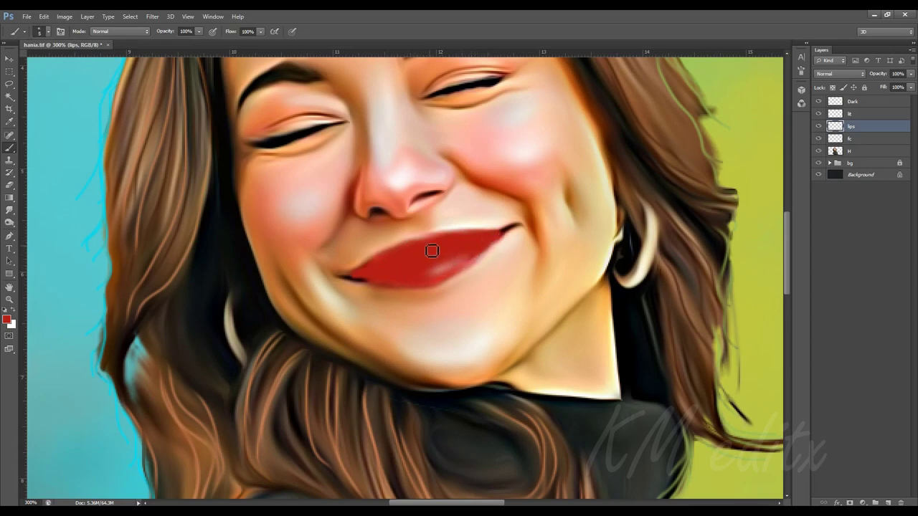
{"action": "mouse_move", "coordinate": [363, 279]}
{"action": "left_mouse_down"}
{"action": "mouse_move", "coordinate": [352, 281]}
{"action": "mouse_move", "coordinate": [368, 282]}
{"action": "left_mouse_up"}
Step: Set the lips layer to Soft Light blending, after briefly trying Multiply
{"action": "left_click", "coordinate": [841, 74]}
{"action": "left_click", "coordinate": [824, 204]}
{"action": "key", "text": "ctrl+minus"}
{"action": "key", "text": "ctrl+minus"}
{"action": "key", "text": "ctrl+plus"}
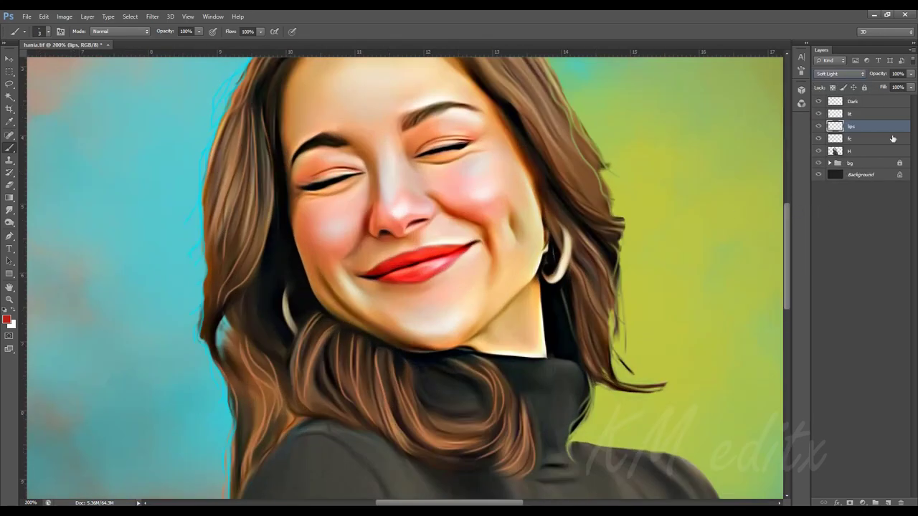
{"action": "left_click", "coordinate": [841, 74]}
{"action": "left_click", "coordinate": [832, 121]}
{"action": "left_click", "coordinate": [840, 74]}
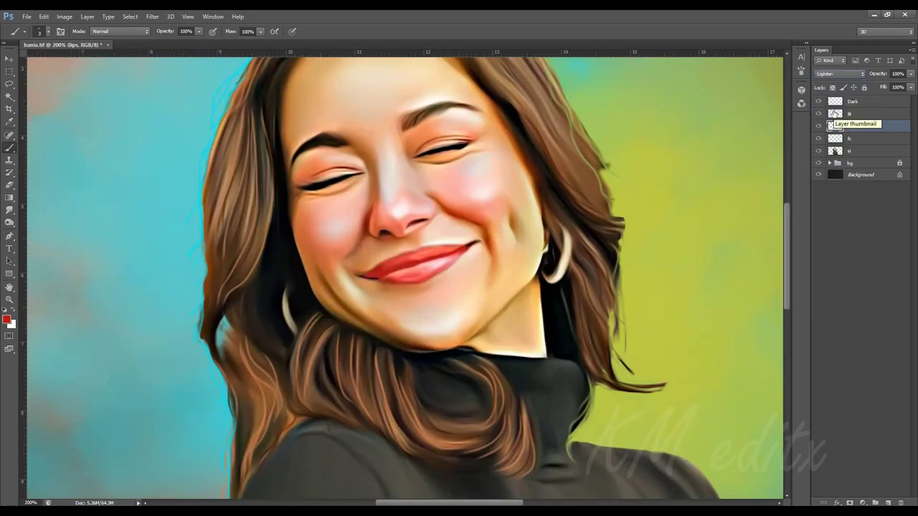
{"action": "left_click", "coordinate": [823, 204]}
Step: Select the fc layer, try loading its pixels as a selection, and dismiss the empty-selection warning
{"action": "key", "text": "ctrl+0"}
{"action": "key", "text": "ctrl+plus"}
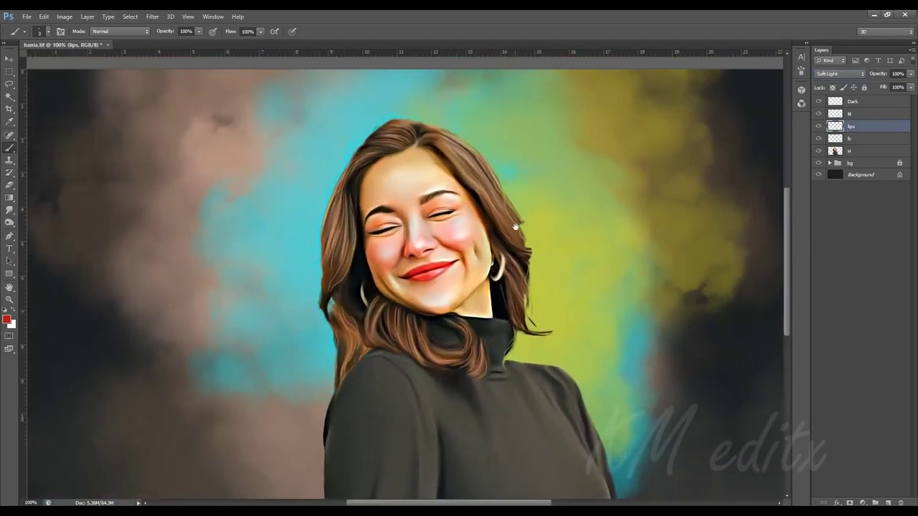
{"action": "key", "text": "ctrl+plus"}
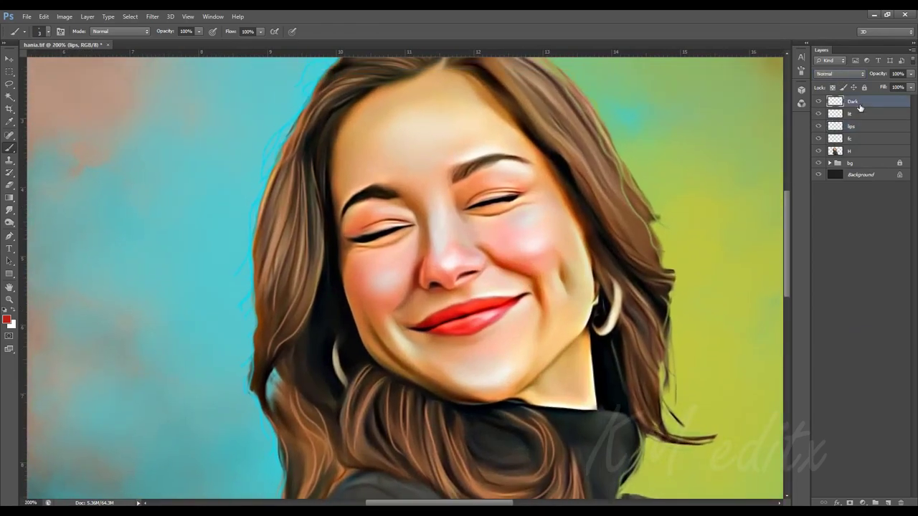
{"action": "left_click", "coordinate": [854, 138]}
{"action": "key", "text": "e"}
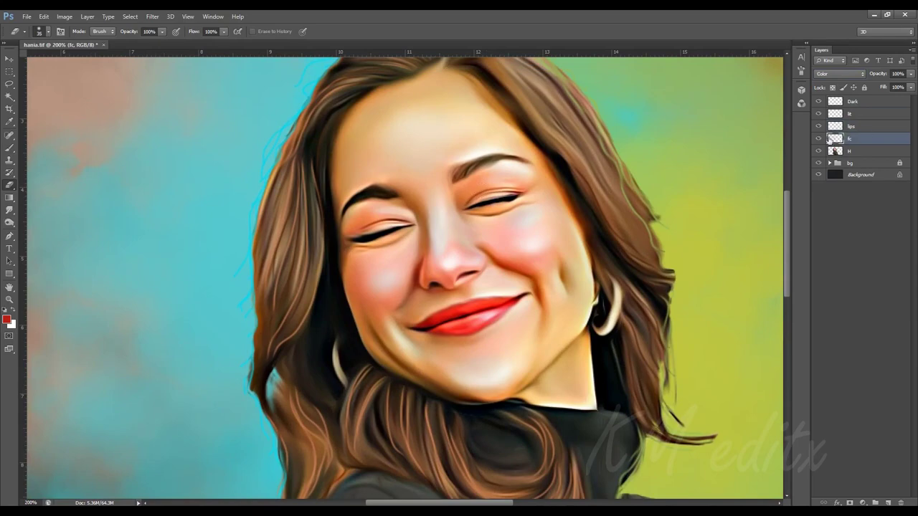
{"action": "left_click", "coordinate": [832, 139], "text": "ctrl"}
{"action": "left_click", "coordinate": [461, 201]}
{"action": "left_click_drag", "start_coordinate": [509, 228], "coordinate": [550, 282]}
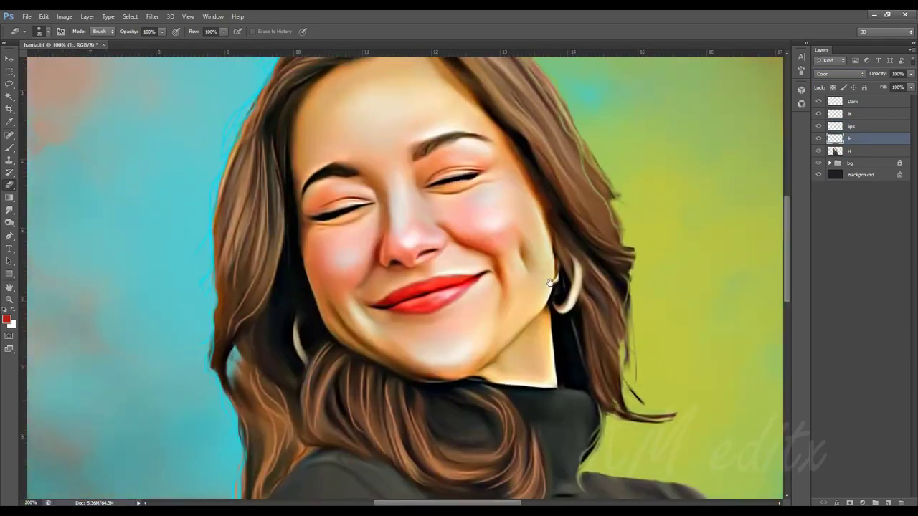
{"action": "key", "text": "ctrl+0"}
Step: On layer H, apply Selective Color adding black and reducing cyan in Reds, then checking Yellows and Blacks
{"action": "left_click", "coordinate": [852, 151]}
{"action": "left_click", "coordinate": [65, 16]}
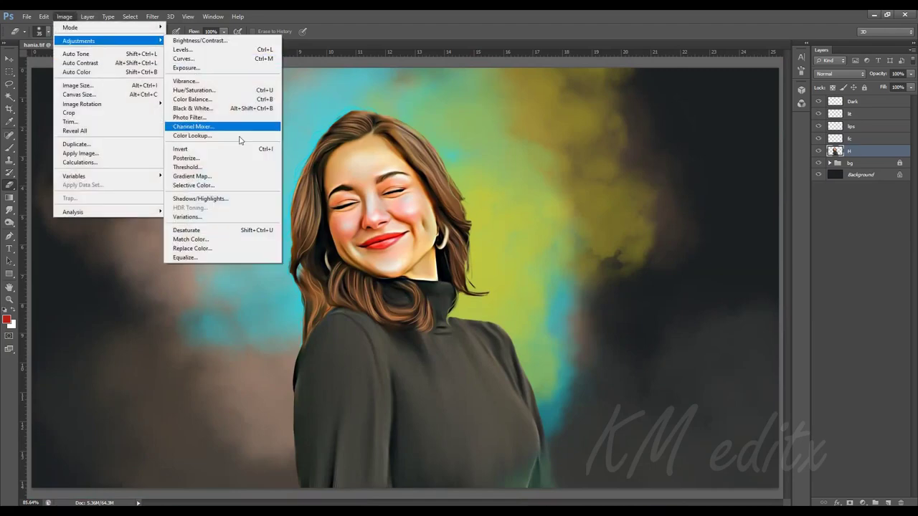
{"action": "left_click", "coordinate": [215, 108]}
{"action": "left_click_drag", "start_coordinate": [709, 218], "coordinate": [768, 227]}
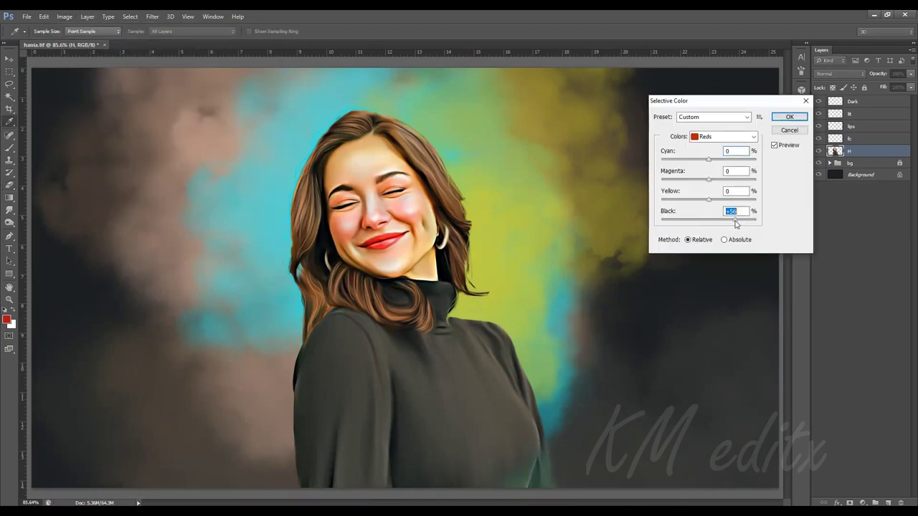
{"action": "left_click_drag", "start_coordinate": [709, 159], "coordinate": [687, 159]}
{"action": "key", "text": "alt+Down"}
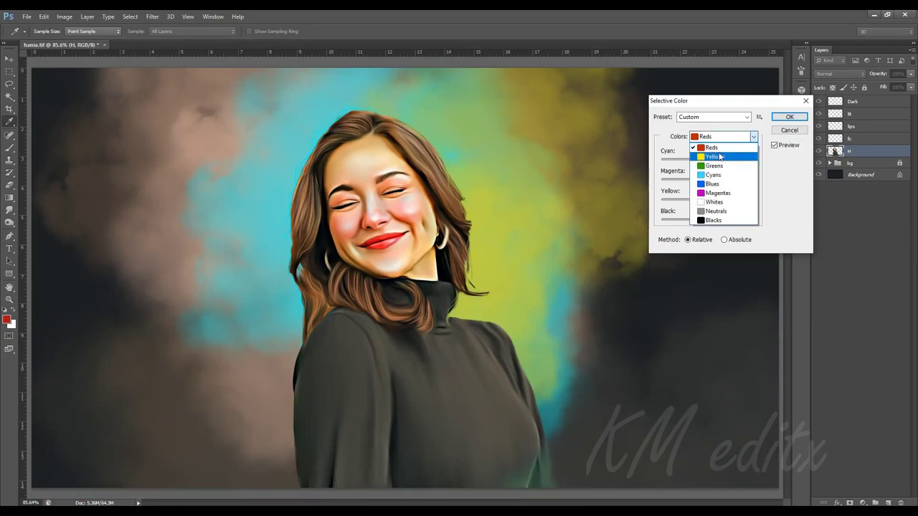
{"action": "key", "text": "Down"}
{"action": "key", "text": "Return"}
{"action": "key", "text": "Down"}
{"action": "key", "text": "Down"}
{"action": "key", "text": "Down"}
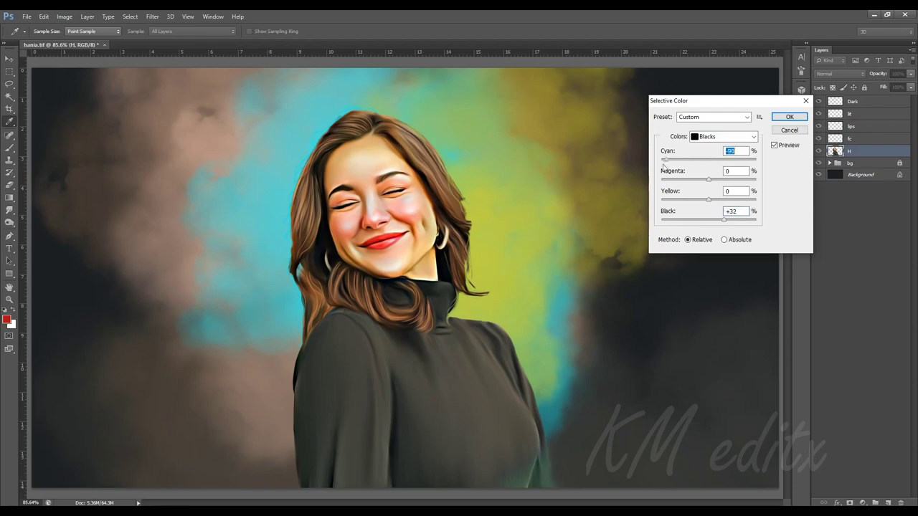
{"action": "left_click", "coordinate": [805, 100]}
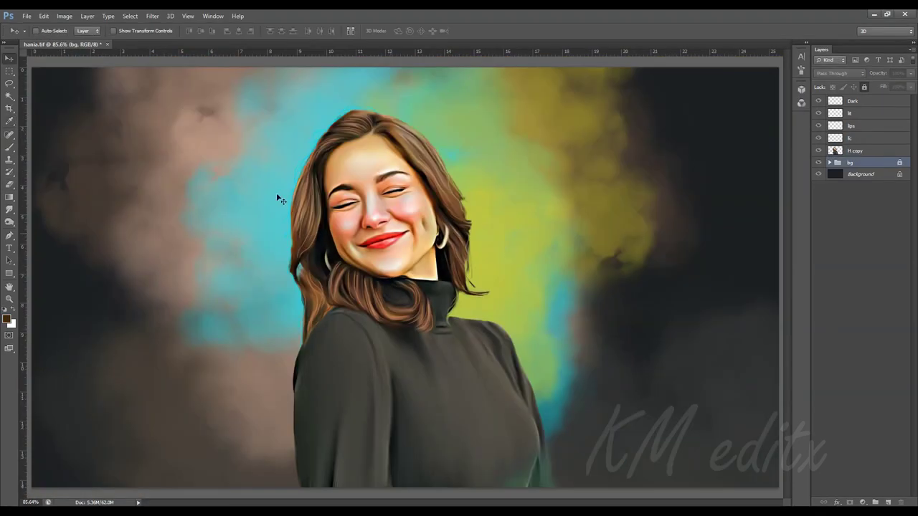
Step: Fit the finished portrait to the workspace and hide all panels with Tab
{"action": "key", "text": "ctrl+minus"}
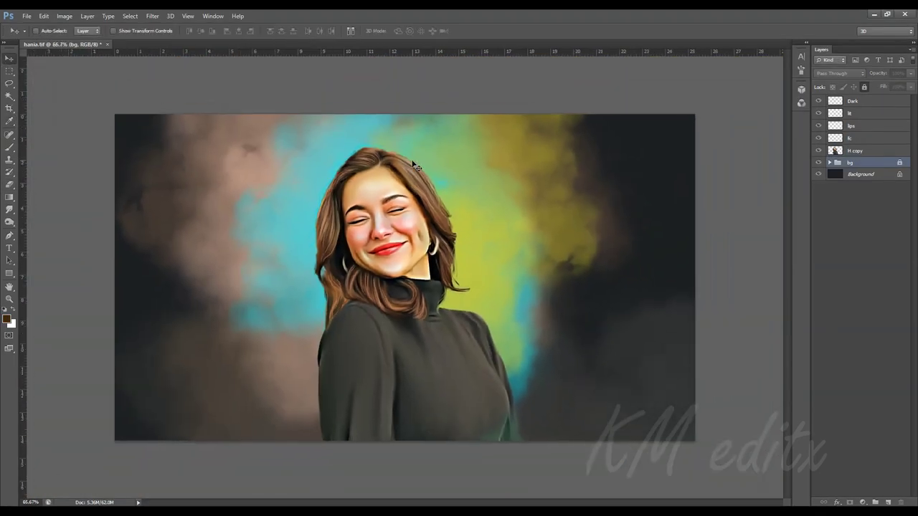
{"action": "key", "text": "ctrl+plus"}
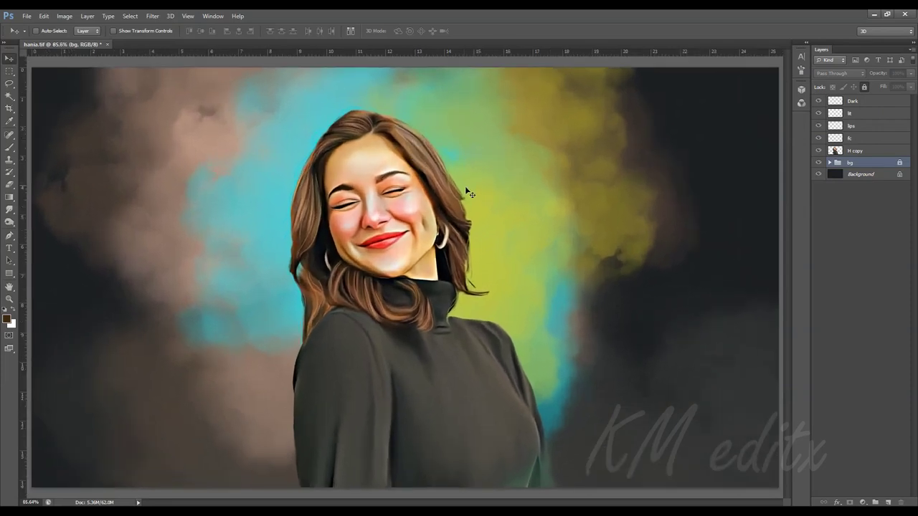
{"action": "key", "text": "Tab"}
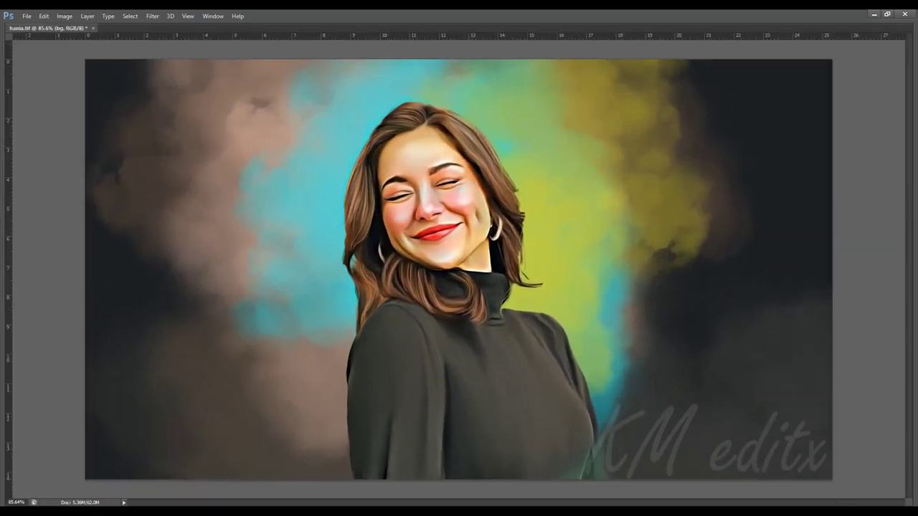